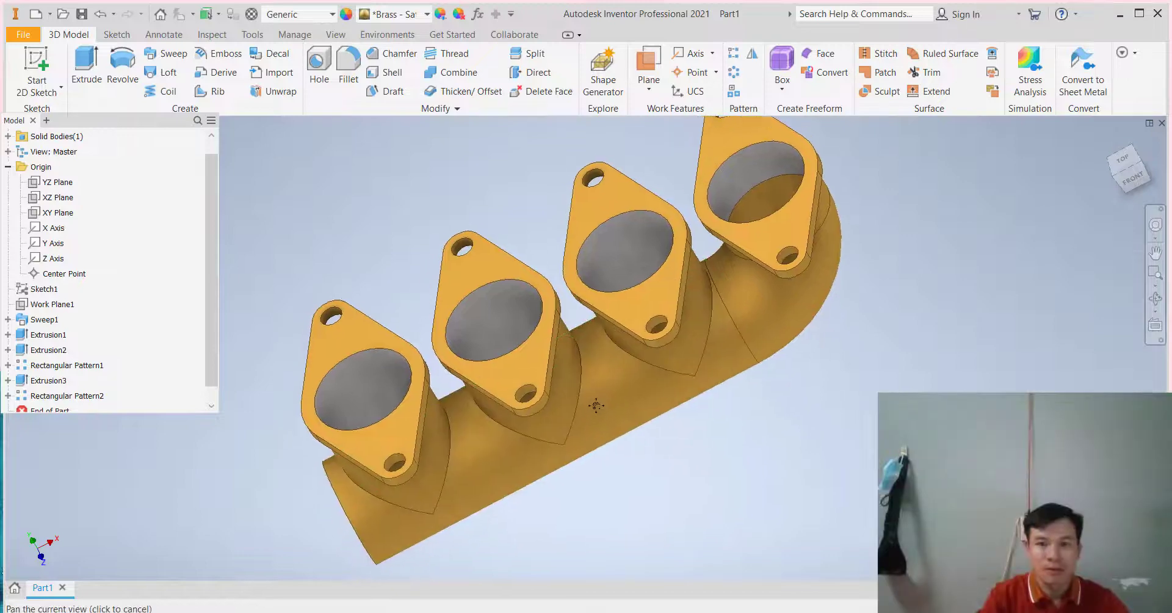
Orbit the manifold to inspect its pipe end and flanges, keeping the brass appearance.
{"action": "mouse_move", "coordinate": [631, 393]}
{"action": "middle_mouse_down", "text": "shift"}
{"action": "mouse_move", "coordinate": [747, 342]}
{"action": "mouse_move", "coordinate": [694, 351]}
{"action": "middle_mouse_up", "text": "shift"}
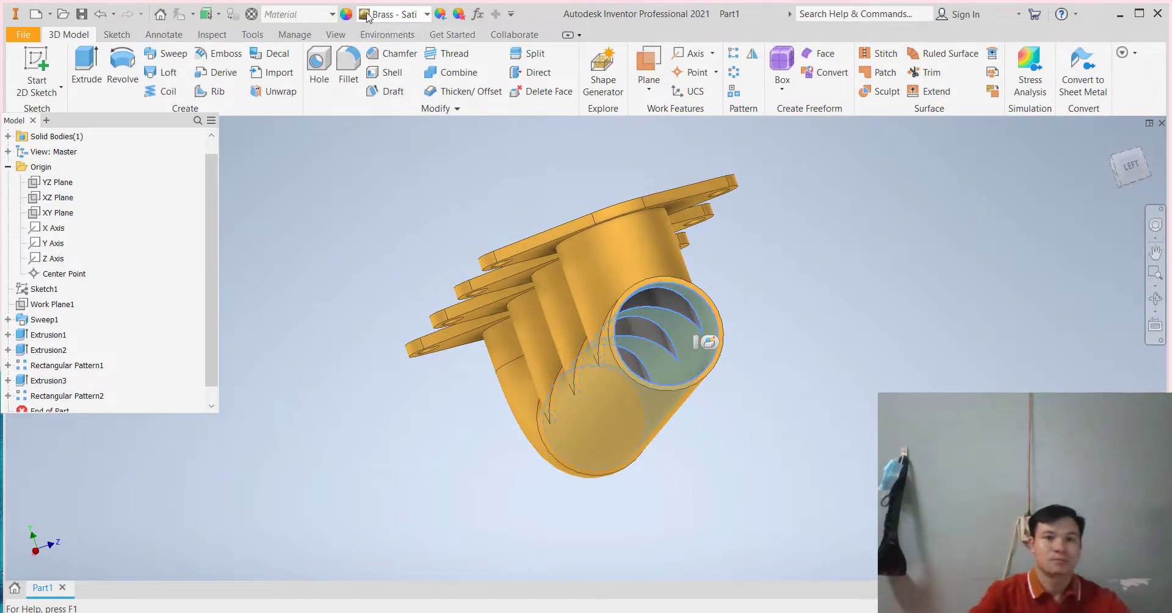
{"action": "left_click", "coordinate": [393, 16]}
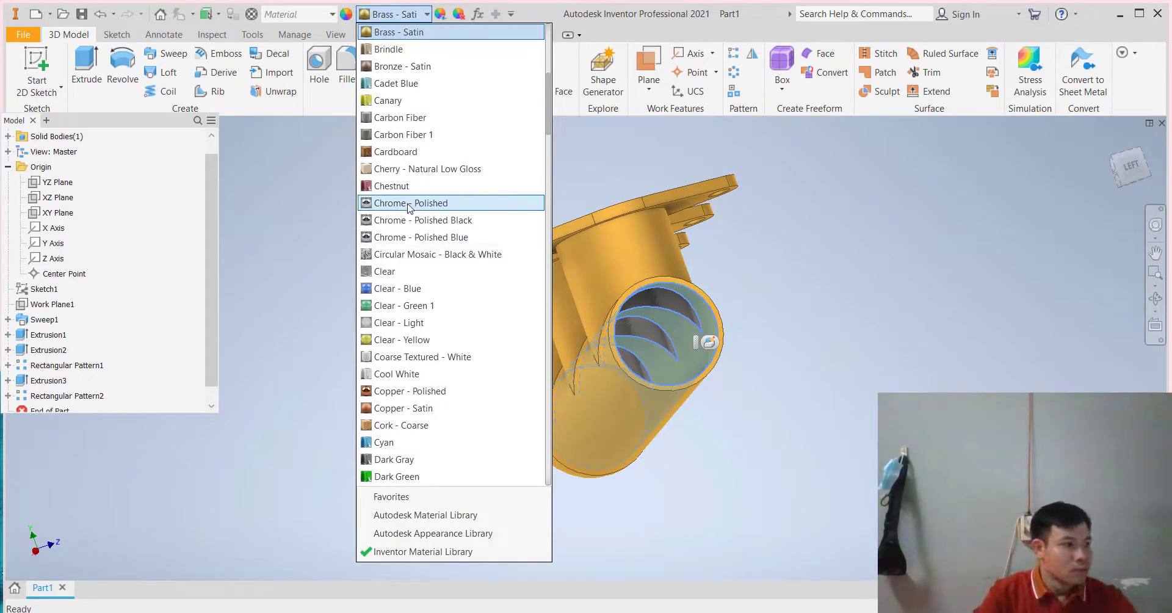
{"action": "left_click", "coordinate": [836, 331]}
{"action": "scroll", "coordinate": [836, 332], "scroll_direction": "up", "scroll_amount": 3}
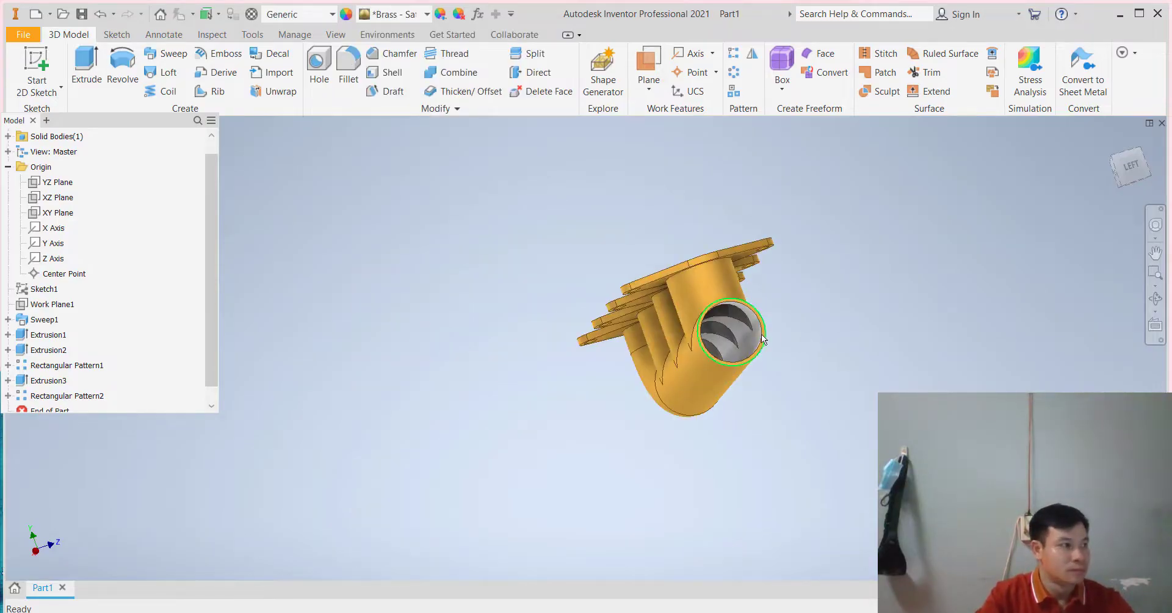
{"action": "mouse_move", "coordinate": [761, 335]}
{"action": "middle_mouse_down", "text": "shift"}
{"action": "mouse_move", "coordinate": [674, 396]}
{"action": "mouse_move", "coordinate": [633, 405]}
{"action": "mouse_move", "coordinate": [599, 372]}
{"action": "middle_mouse_up", "text": "shift"}
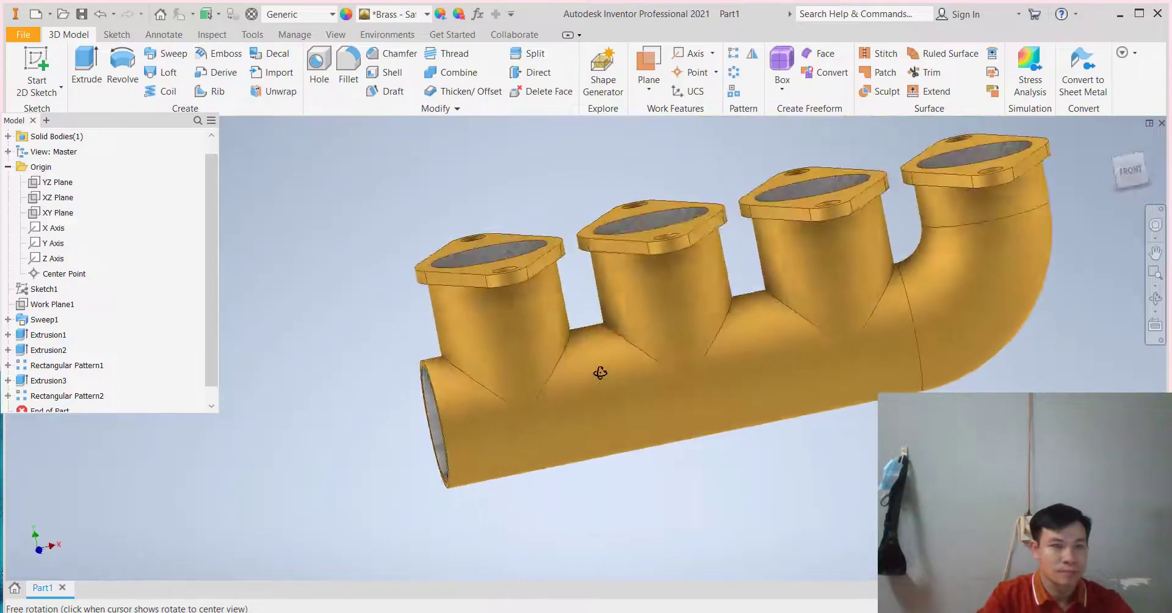
Review the manifold from front and side orientations, then return to the home isometric view.
{"action": "left_click", "coordinate": [1111, 143]}
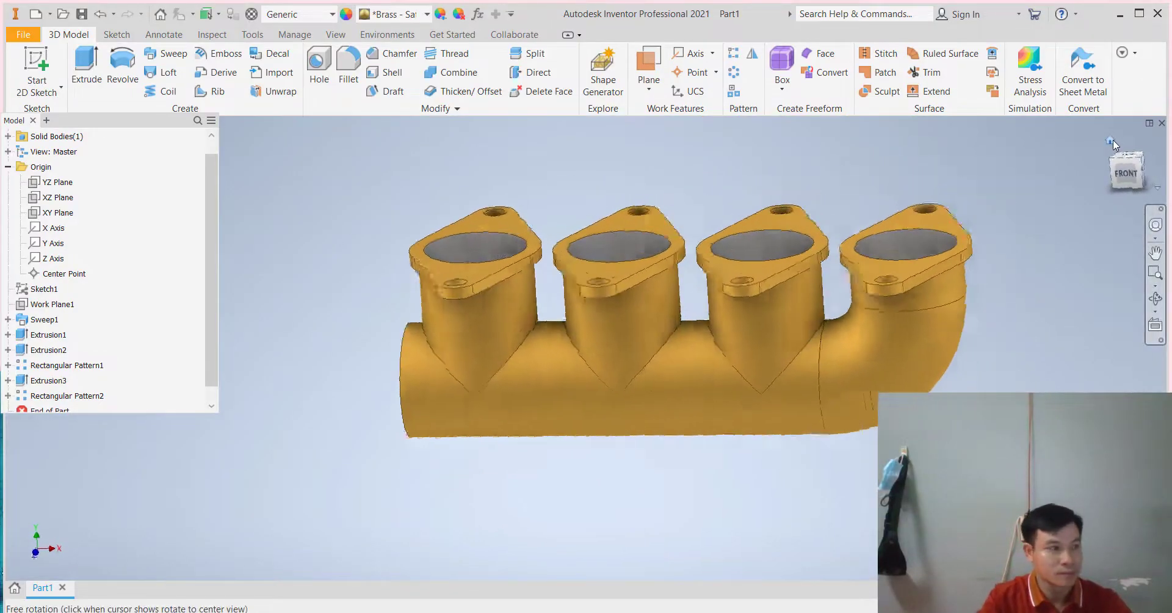
{"action": "mouse_move", "coordinate": [555, 360]}
{"action": "middle_mouse_down", "text": "shift"}
{"action": "mouse_move", "coordinate": [805, 363]}
{"action": "mouse_move", "coordinate": [693, 400]}
{"action": "mouse_move", "coordinate": [855, 395]}
{"action": "mouse_move", "coordinate": [751, 460]}
{"action": "mouse_move", "coordinate": [1068, 168]}
{"action": "mouse_move", "coordinate": [976, 275]}
{"action": "mouse_move", "coordinate": [858, 351]}
{"action": "mouse_move", "coordinate": [743, 351]}
{"action": "mouse_move", "coordinate": [789, 415]}
{"action": "mouse_move", "coordinate": [968, 342]}
{"action": "mouse_move", "coordinate": [815, 475]}
{"action": "mouse_move", "coordinate": [596, 560]}
{"action": "mouse_move", "coordinate": [999, 198]}
{"action": "middle_mouse_up", "text": "shift"}
{"action": "left_click", "coordinate": [1111, 143]}
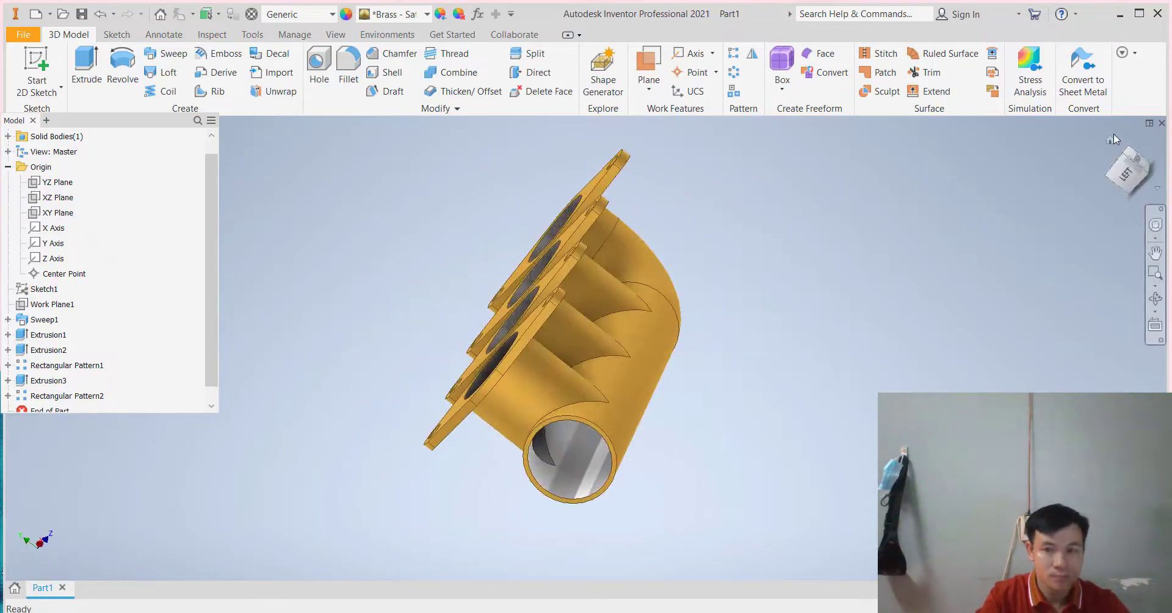
{"action": "left_click", "coordinate": [1112, 137]}
{"action": "scroll", "coordinate": [628, 241], "scroll_direction": "up", "scroll_amount": 5}
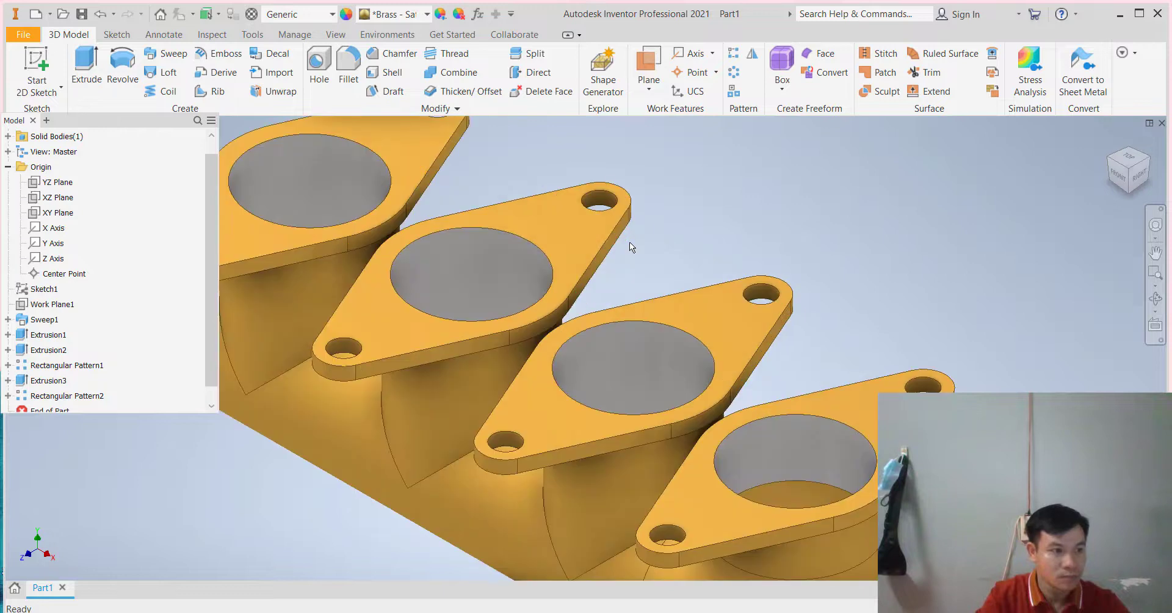
{"action": "scroll", "coordinate": [629, 242], "scroll_direction": "down", "scroll_amount": 3}
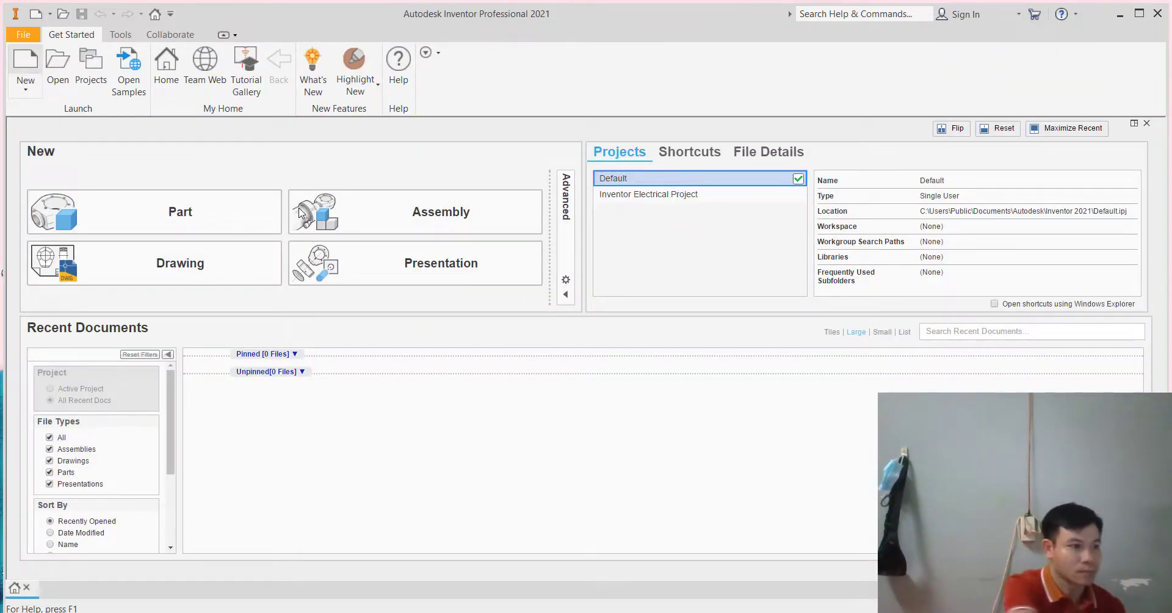
Create a Standard (mm) part and start Sketch1 on the front vertical origin plane.
{"action": "left_click", "coordinate": [25, 64]}
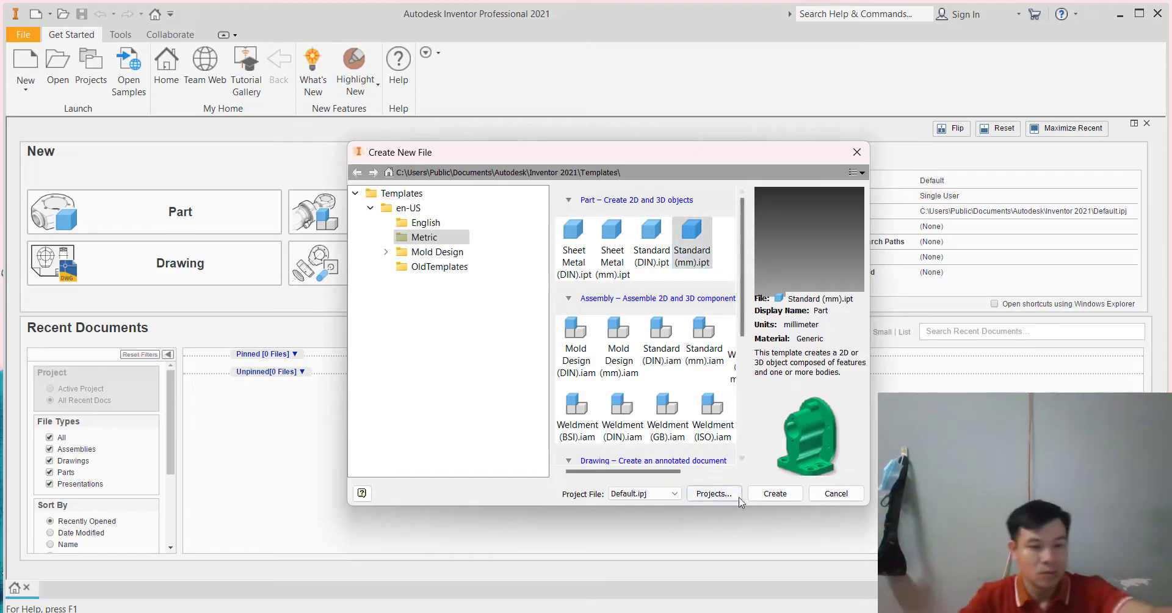
{"action": "left_click", "coordinate": [775, 493]}
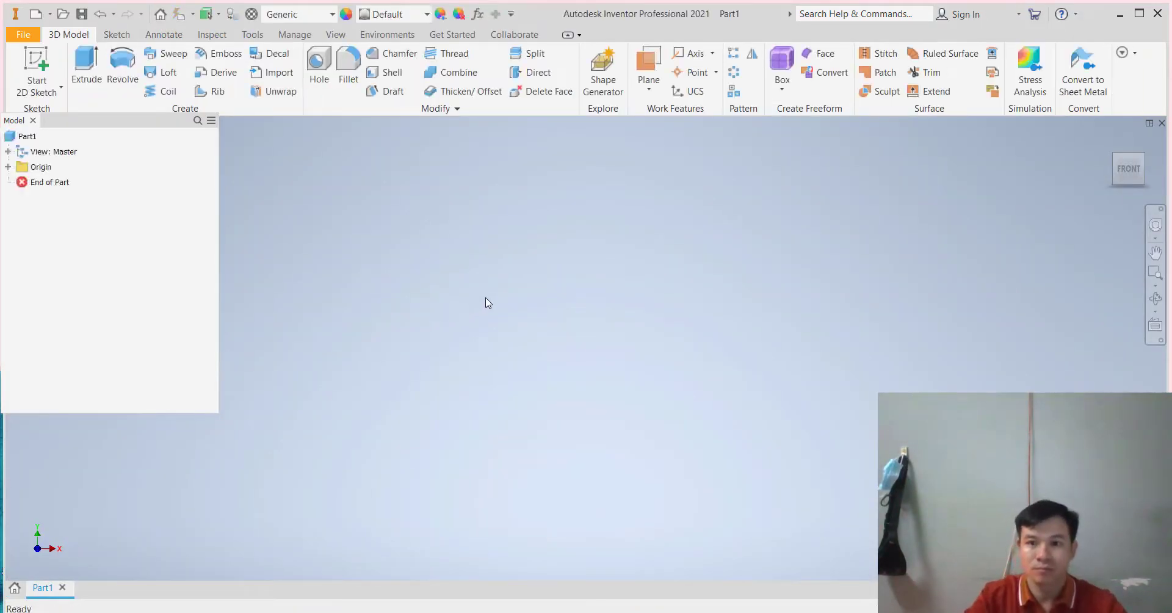
{"action": "left_click", "coordinate": [36, 67]}
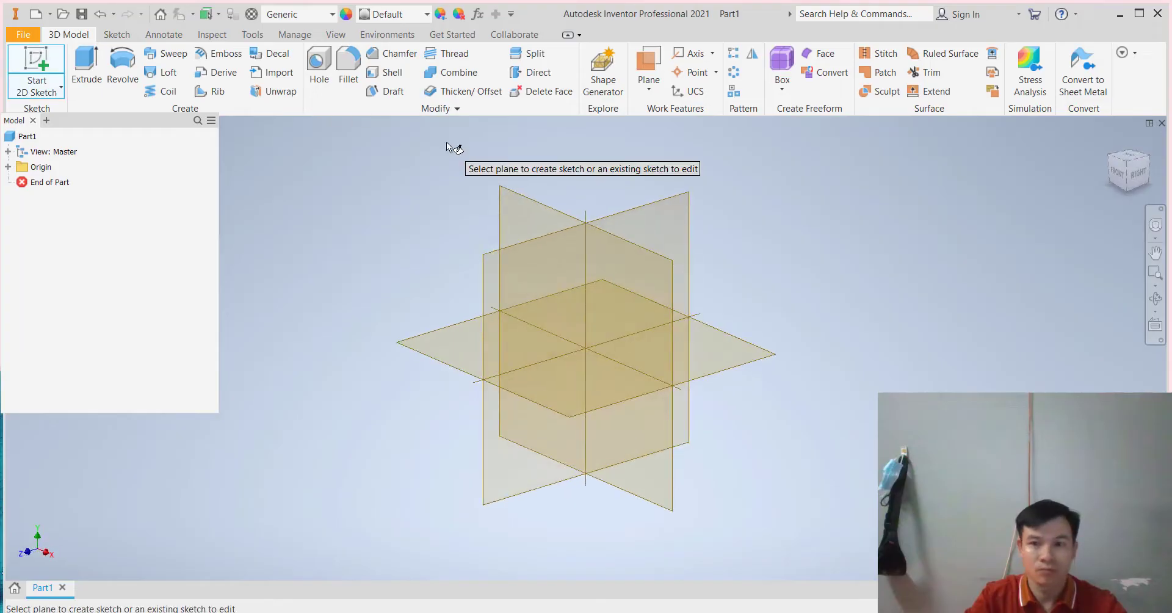
{"action": "left_click", "coordinate": [527, 210]}
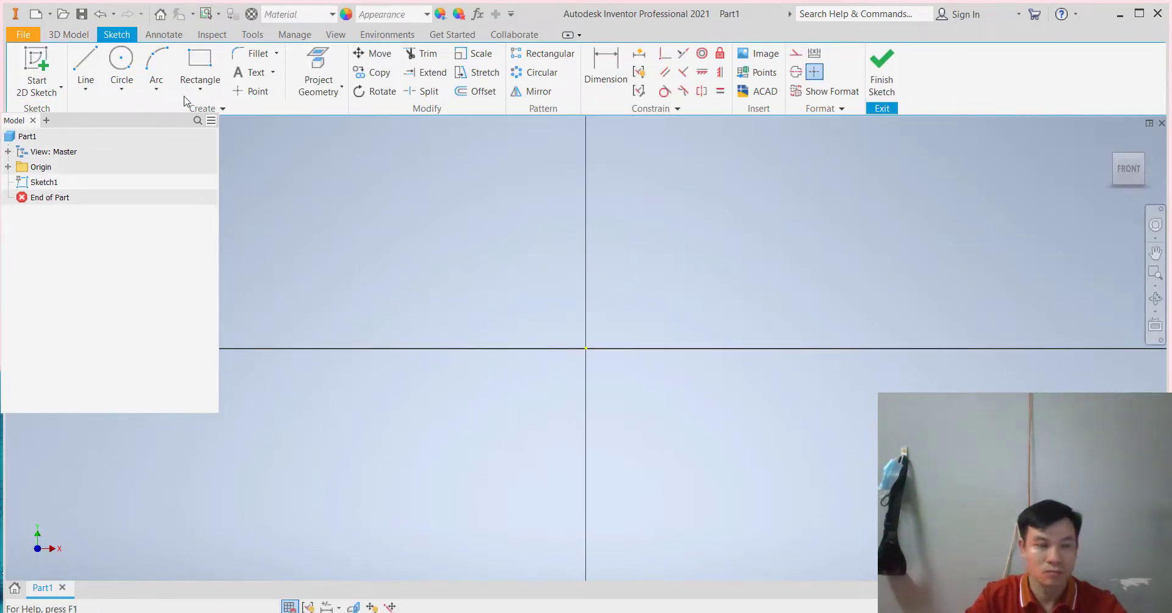
Draw a horizontal line from the origin and dimension it to 445 mm.
{"action": "left_click", "coordinate": [86, 64]}
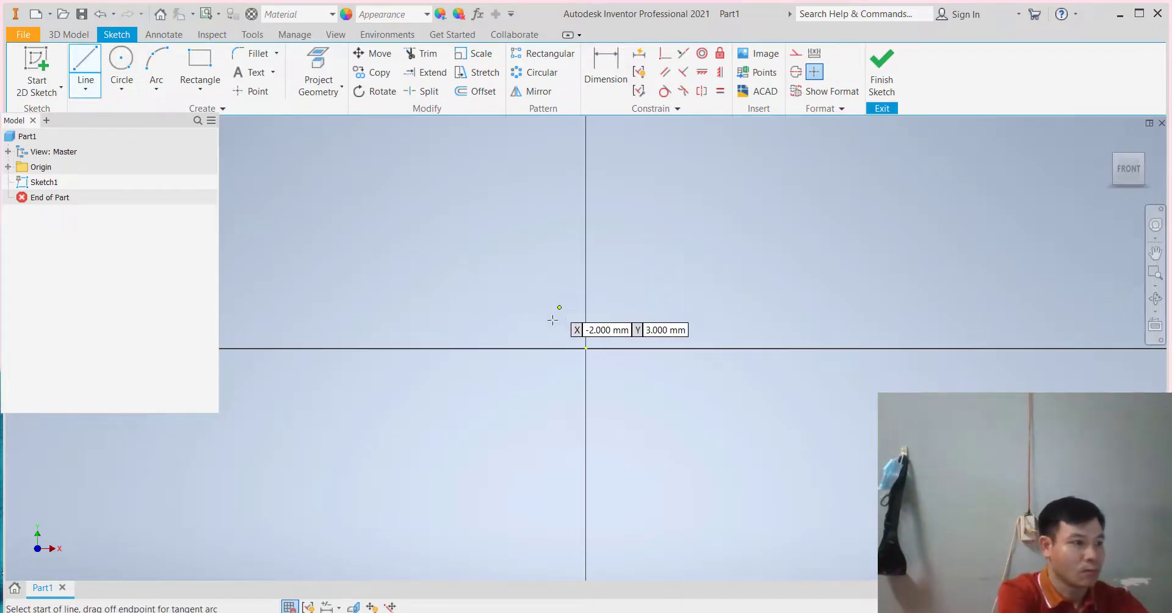
{"action": "left_click", "coordinate": [586, 348]}
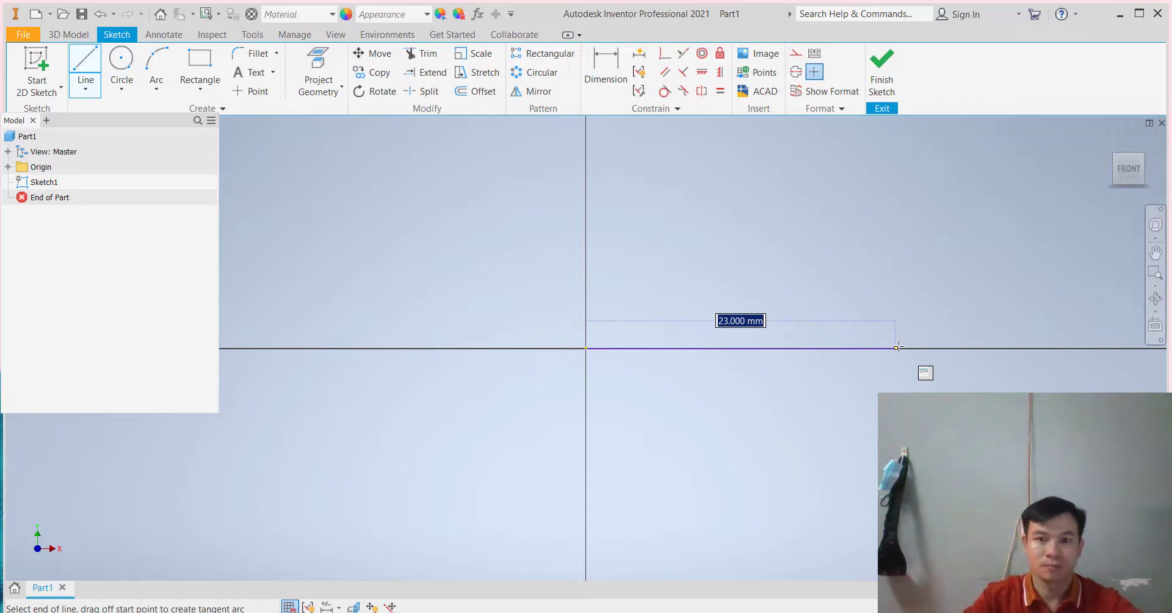
{"action": "left_click", "coordinate": [897, 347]}
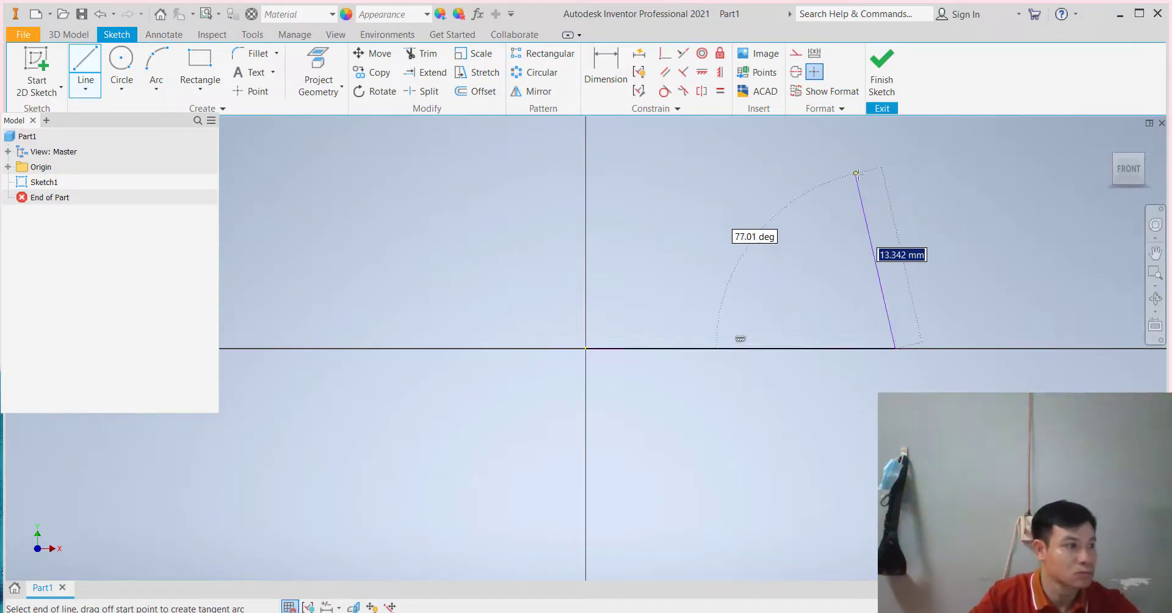
{"action": "key", "text": "Escape"}
{"action": "left_click", "coordinate": [601, 59]}
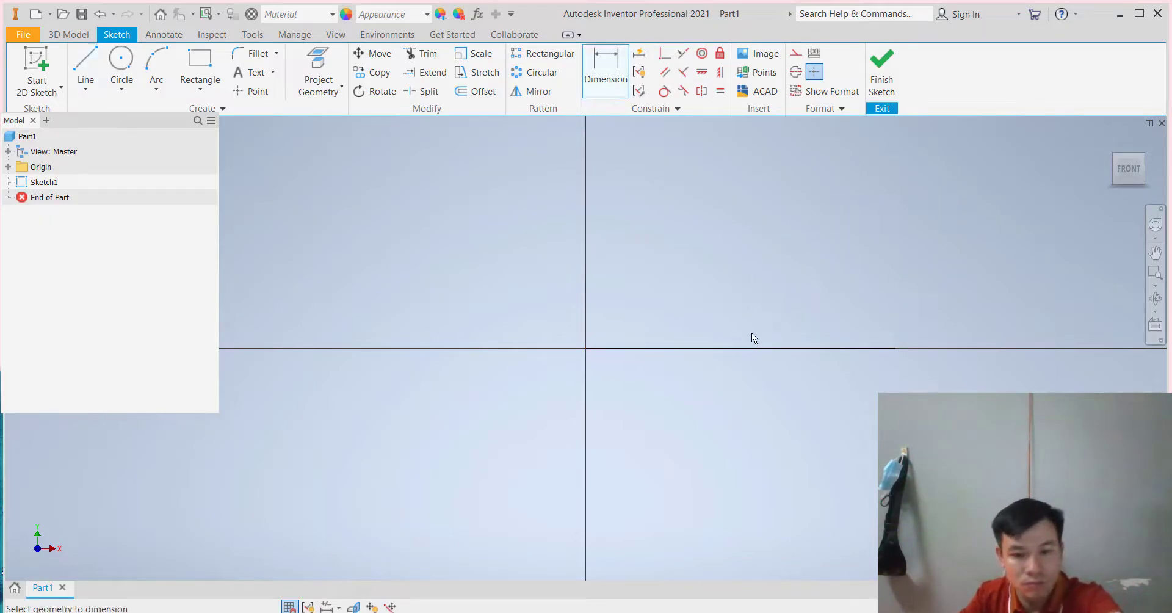
{"action": "left_click", "coordinate": [745, 348]}
{"action": "left_click", "coordinate": [743, 389]}
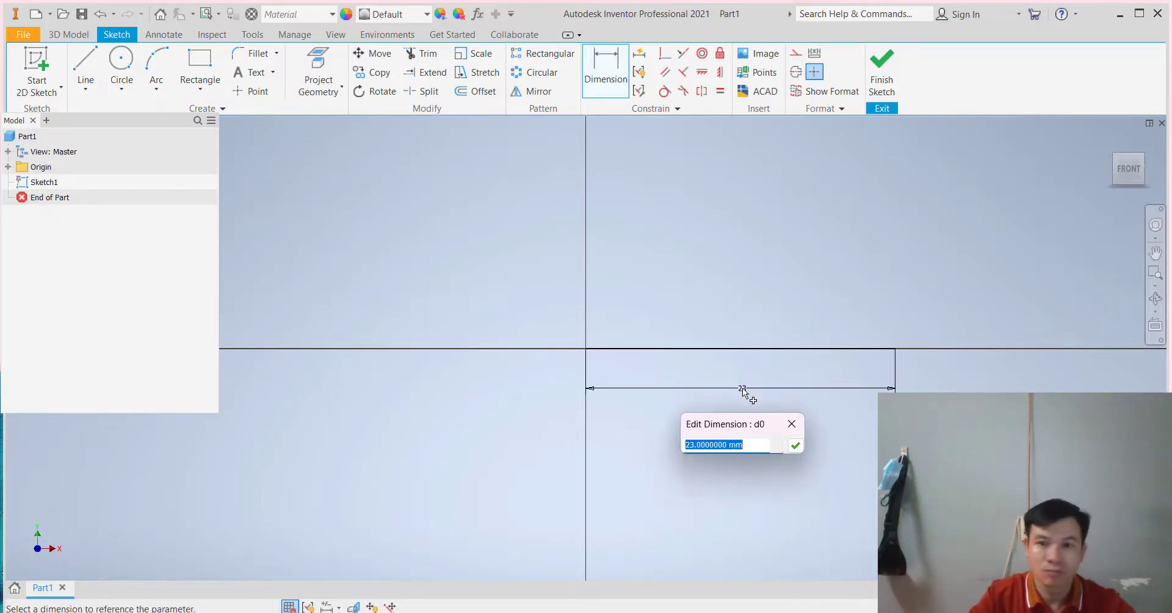
{"action": "type", "text": "45"}
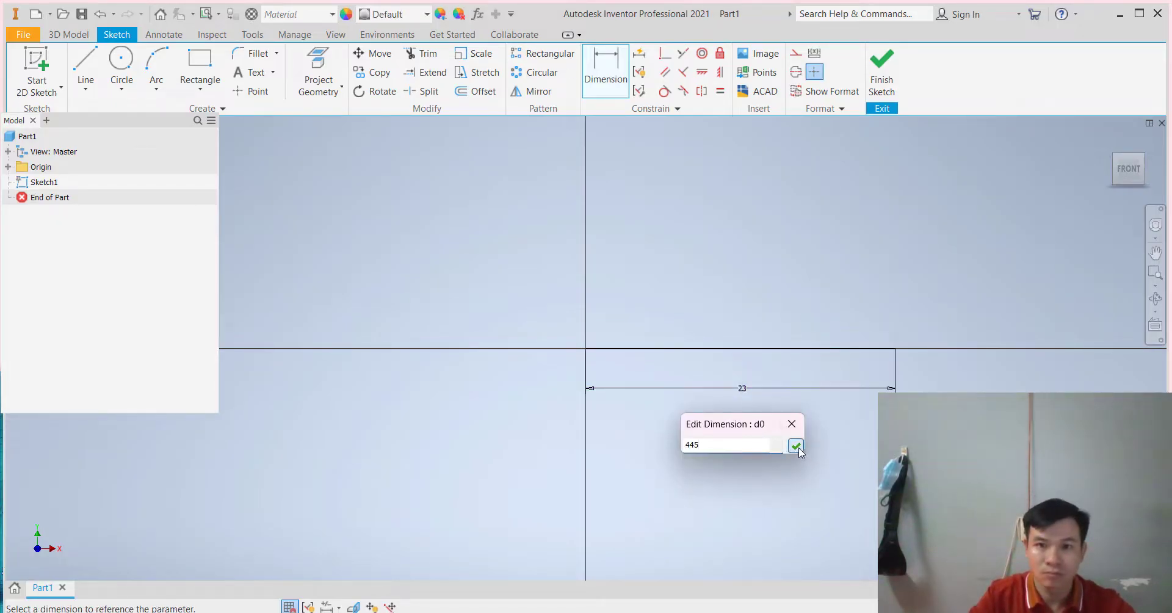
{"action": "left_click", "coordinate": [795, 446]}
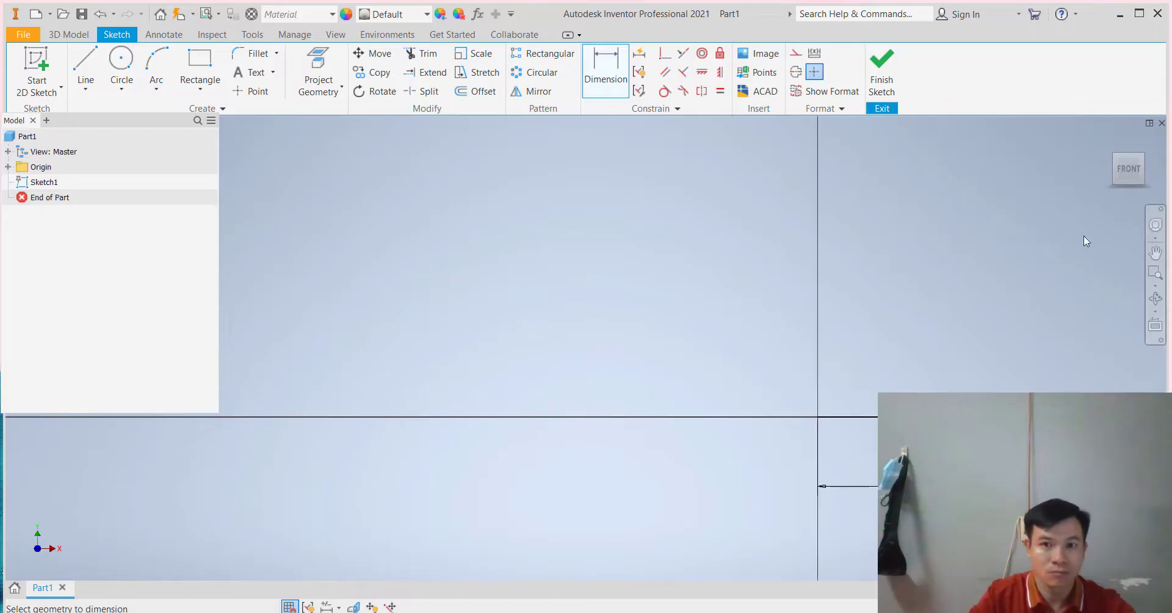
{"action": "left_click", "coordinate": [1121, 171]}
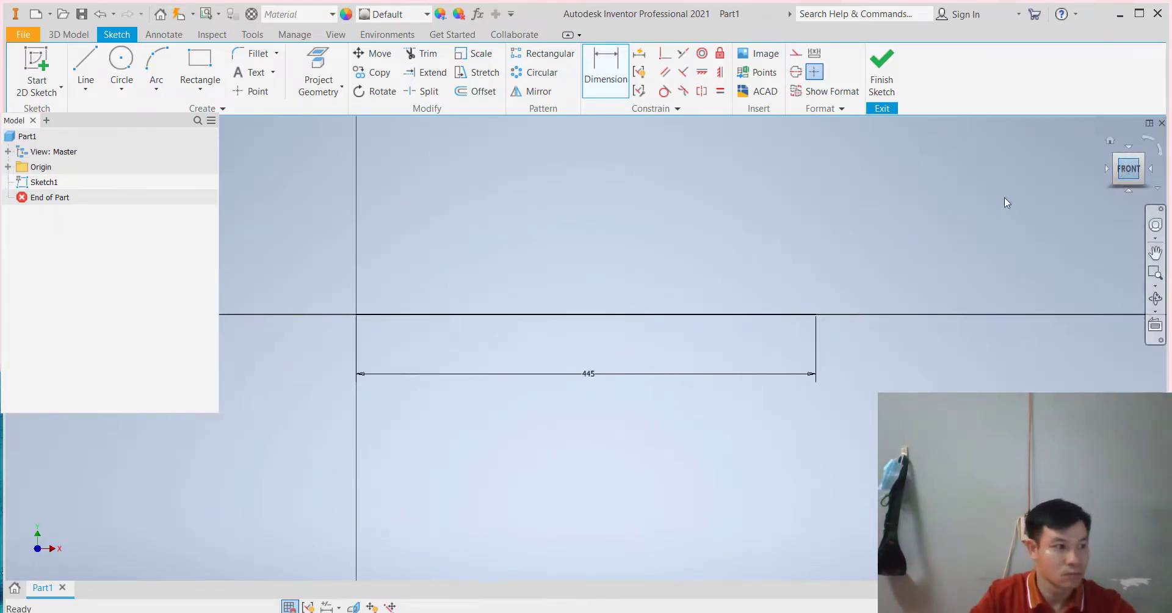
Draw a 120 mm vertical line rising from the horizontal line's right end.
{"action": "left_click", "coordinate": [86, 67]}
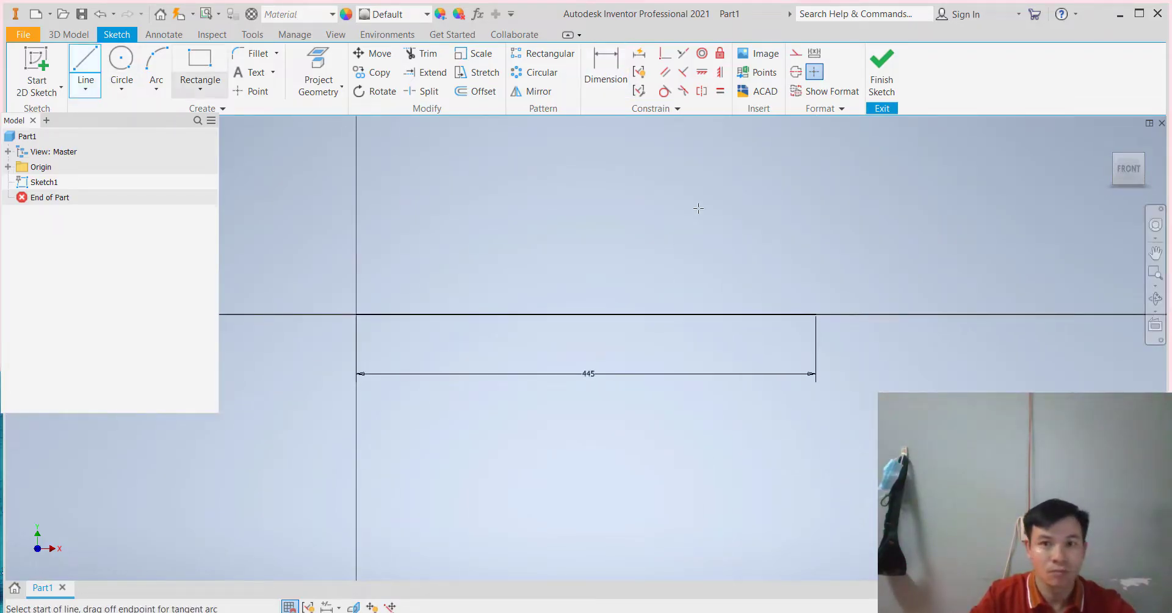
{"action": "left_click", "coordinate": [815, 314]}
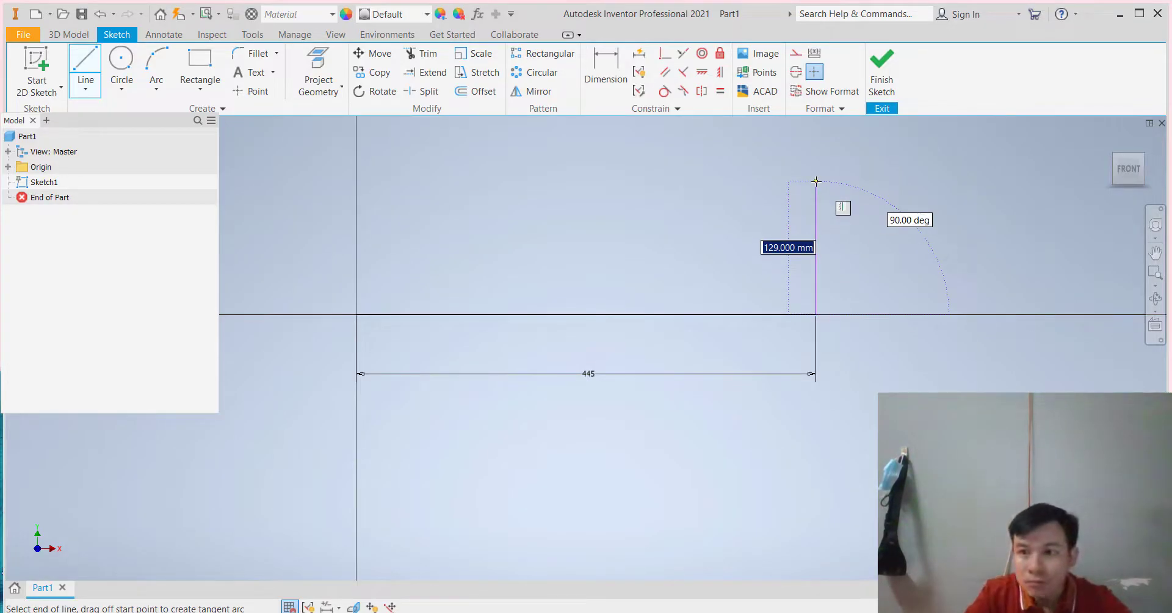
{"action": "type", "text": "120"}
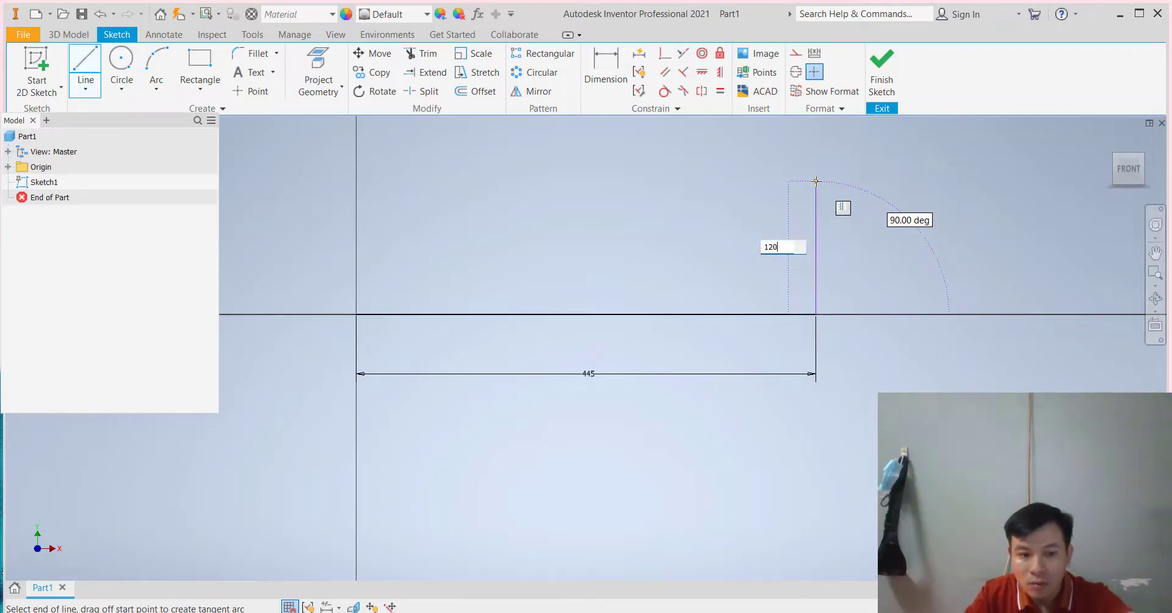
{"action": "key", "text": "Return"}
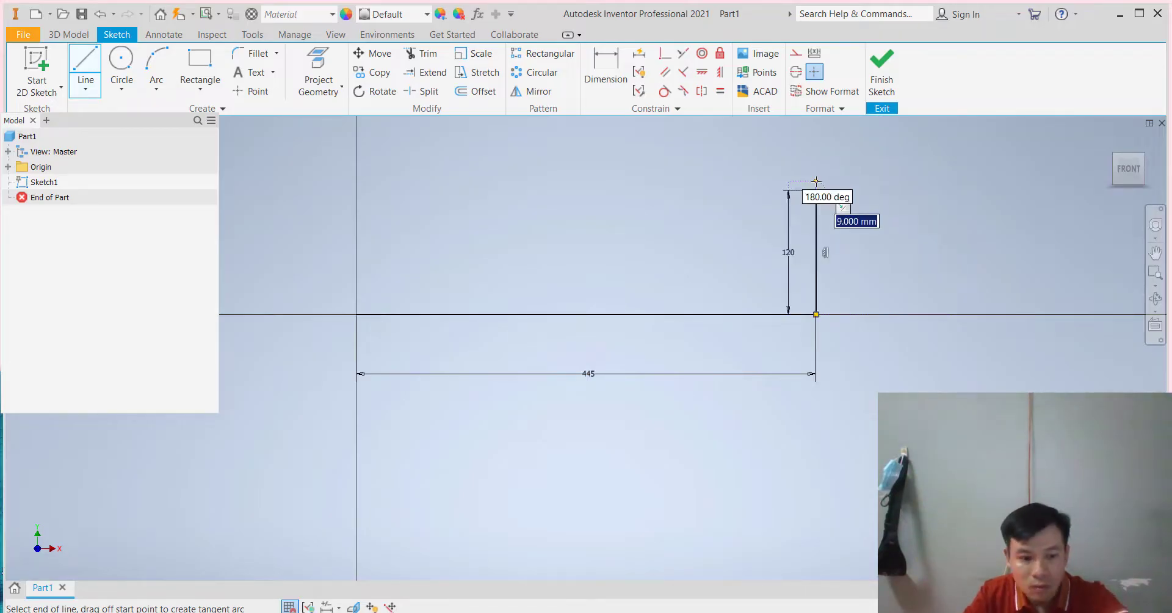
{"action": "key", "text": "Escape"}
{"action": "scroll", "coordinate": [816, 207], "scroll_direction": "down", "scroll_amount": 5}
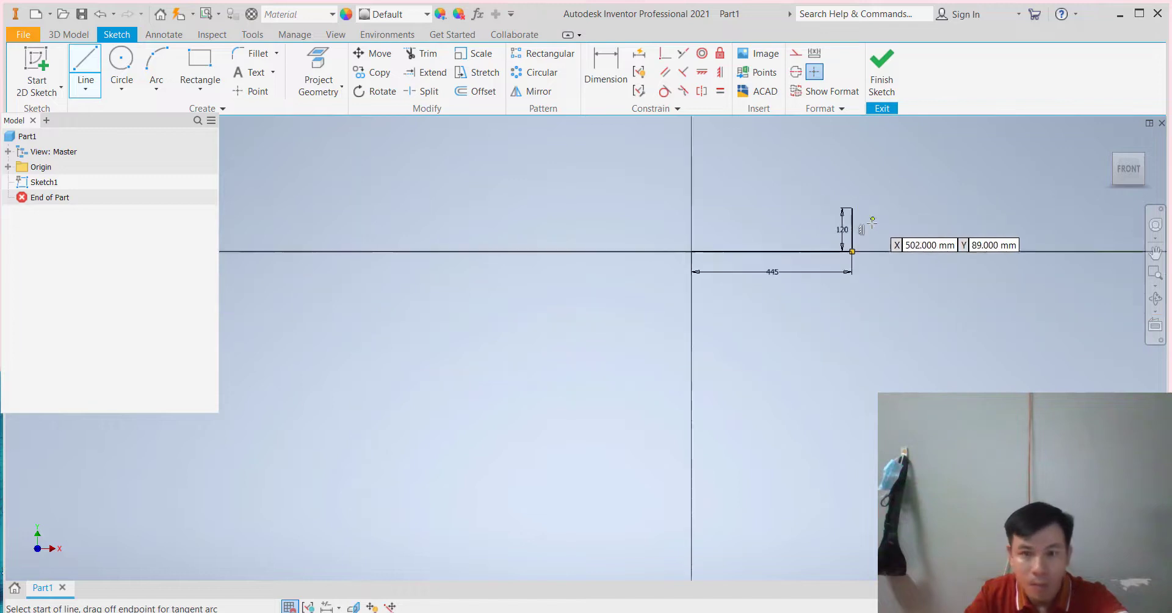
{"action": "scroll", "coordinate": [805, 202], "scroll_direction": "up", "scroll_amount": 3}
{"action": "scroll", "coordinate": [793, 195], "scroll_direction": "up", "scroll_amount": 3}
{"action": "scroll", "coordinate": [786, 193], "scroll_direction": "down", "scroll_amount": 2}
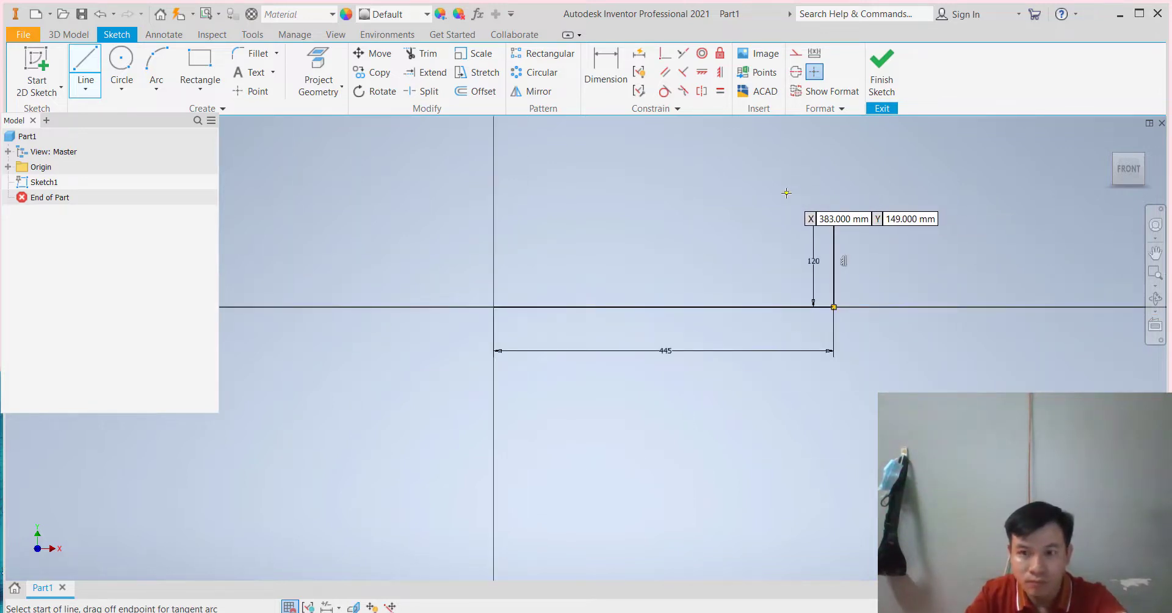
Round the corner between the 445 and 120 mm lines with a 75 fillet and finish Sketch1.
{"action": "left_click", "coordinate": [251, 54]}
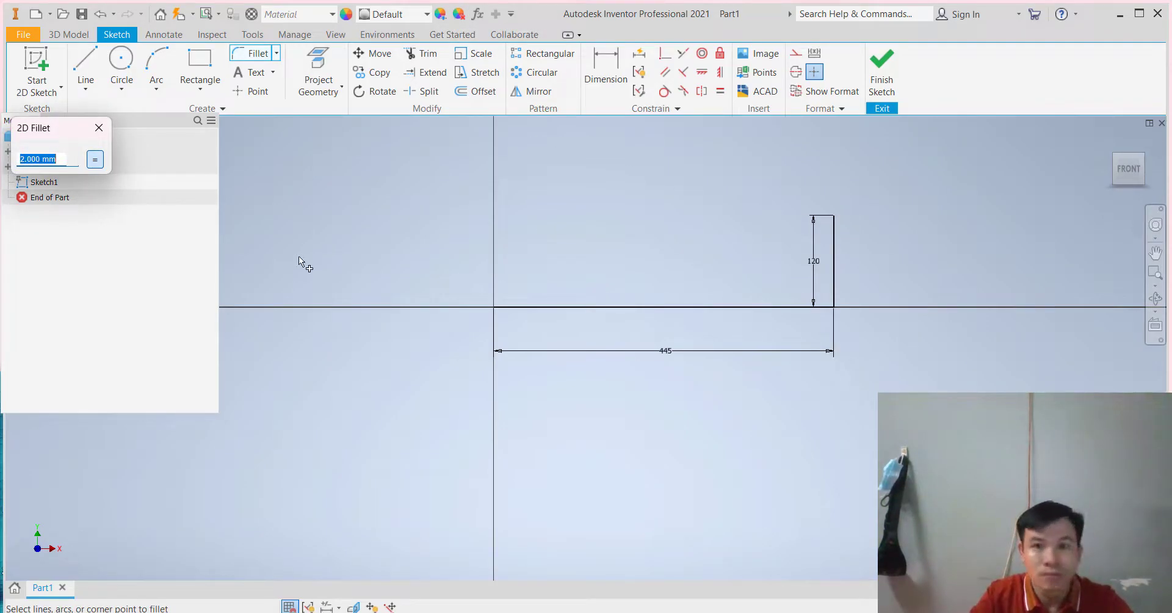
{"action": "type", "text": "75"}
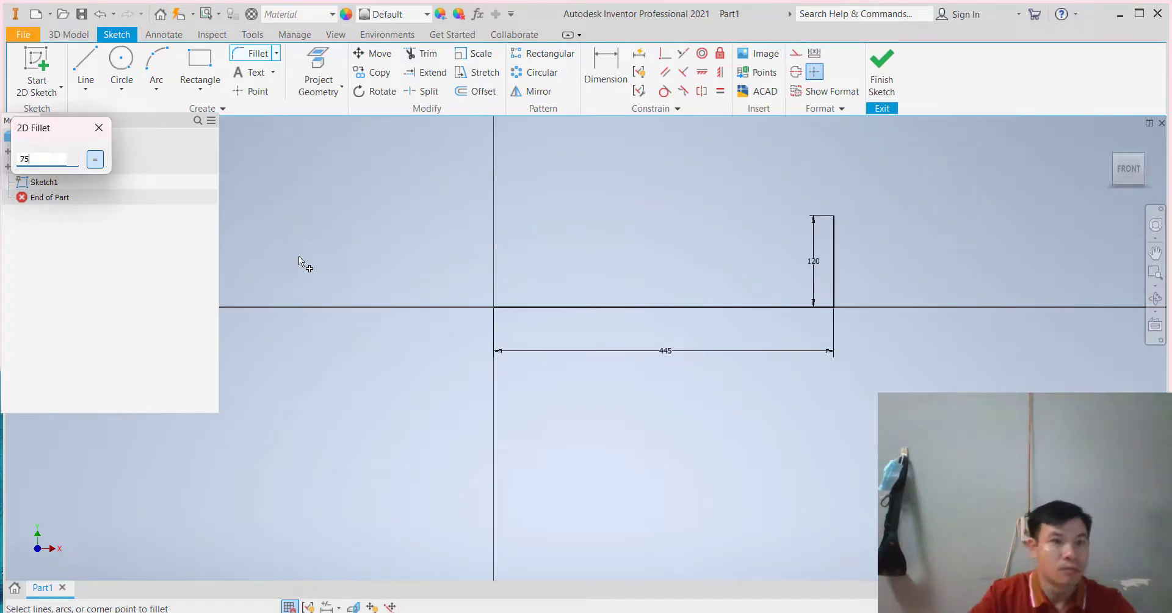
{"action": "left_click", "coordinate": [764, 305]}
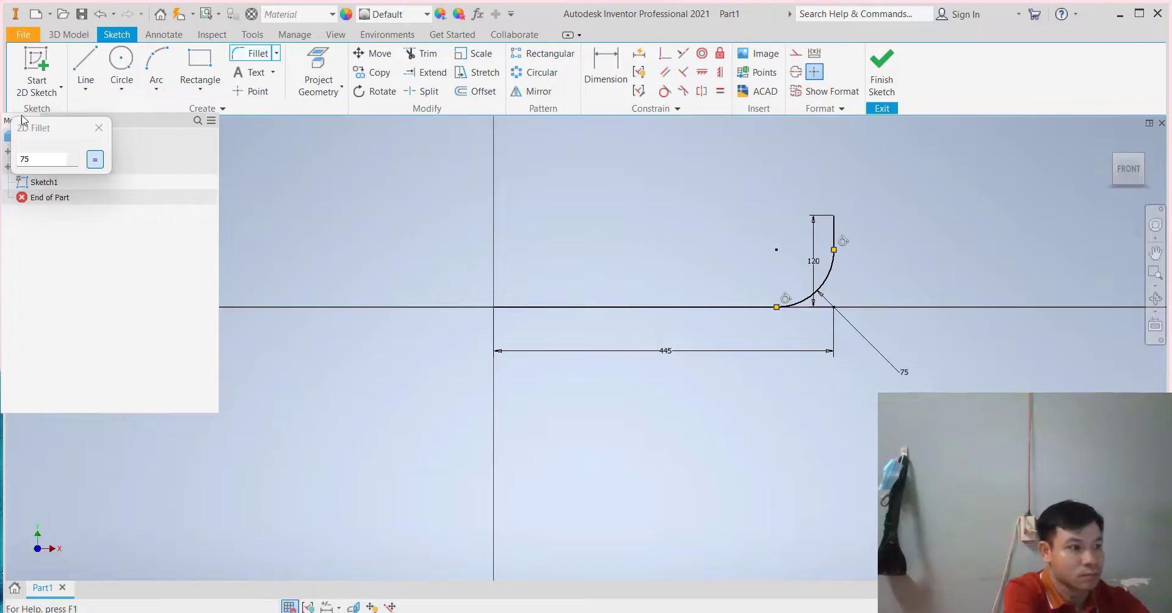
{"action": "right_click", "coordinate": [714, 180]}
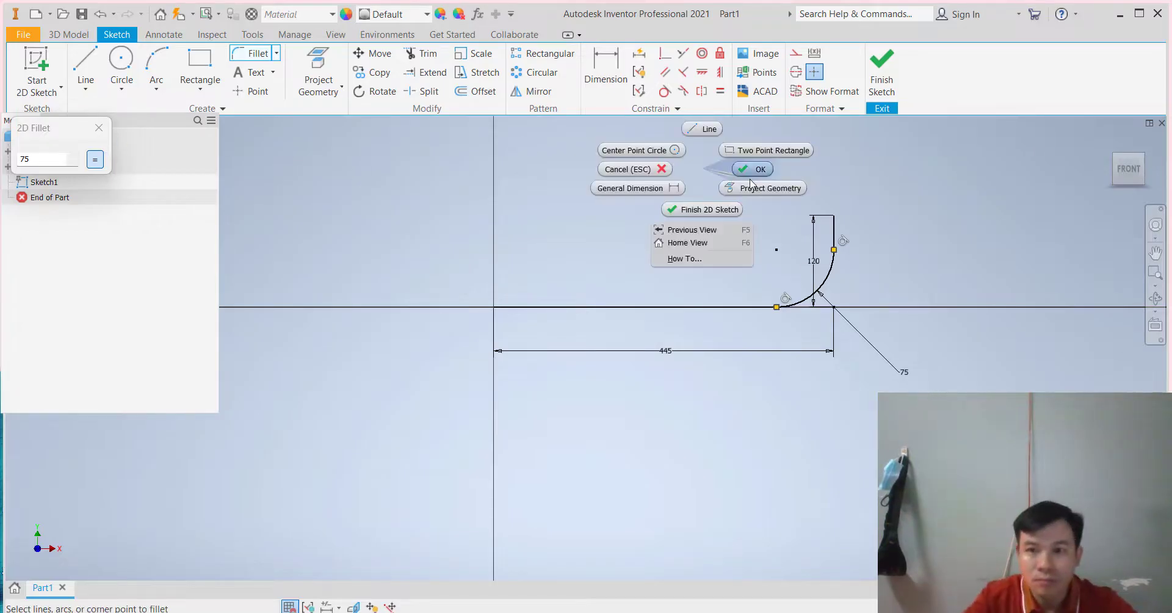
{"action": "left_click", "coordinate": [751, 180]}
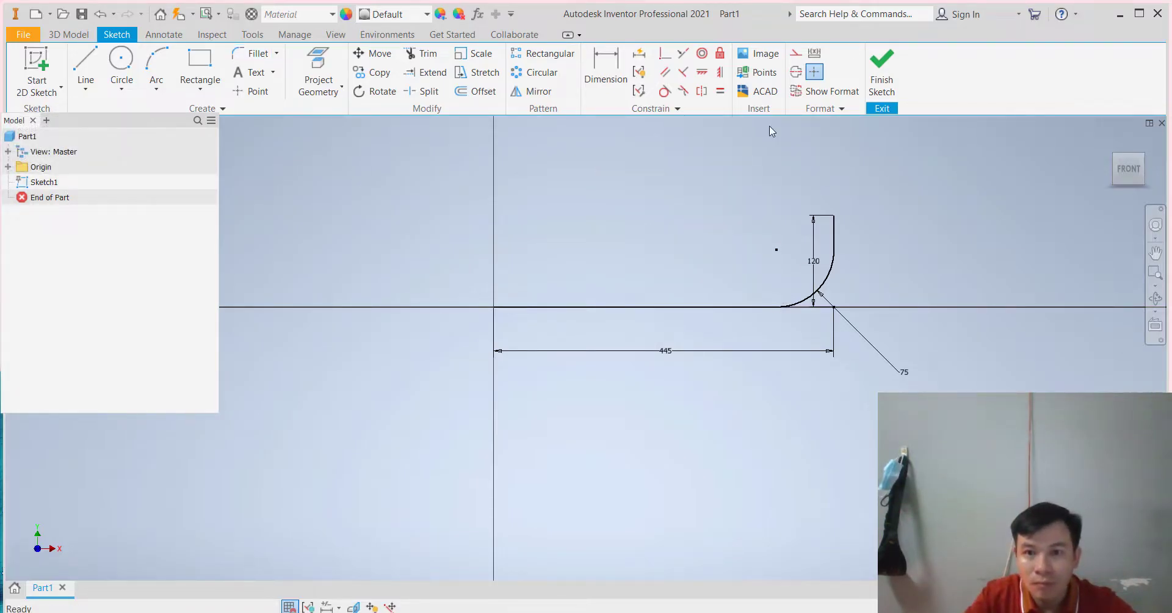
{"action": "left_click", "coordinate": [881, 72]}
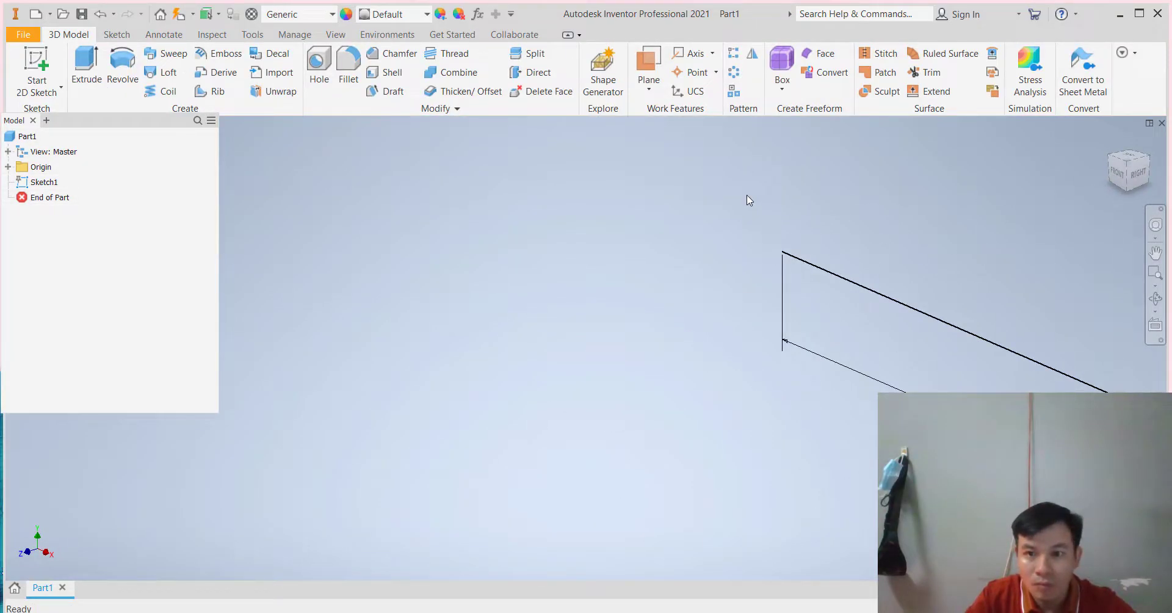
{"action": "mouse_move", "coordinate": [1128, 168]}
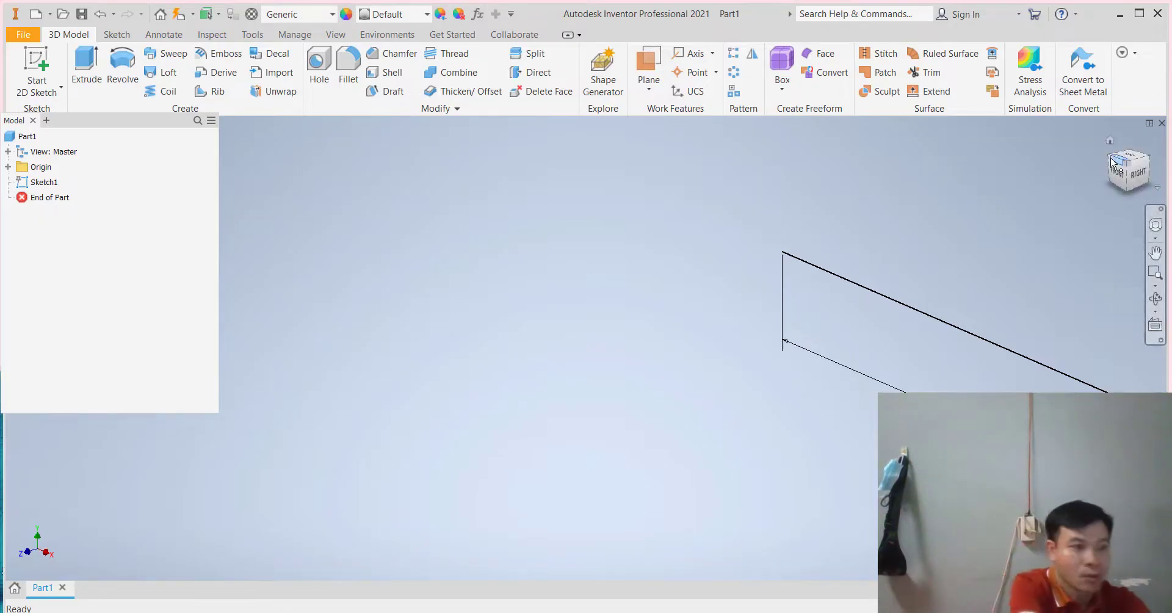
Create Work Plane1 normal to the 120 mm vertical leg through its top endpoint.
{"action": "left_click", "coordinate": [1112, 164]}
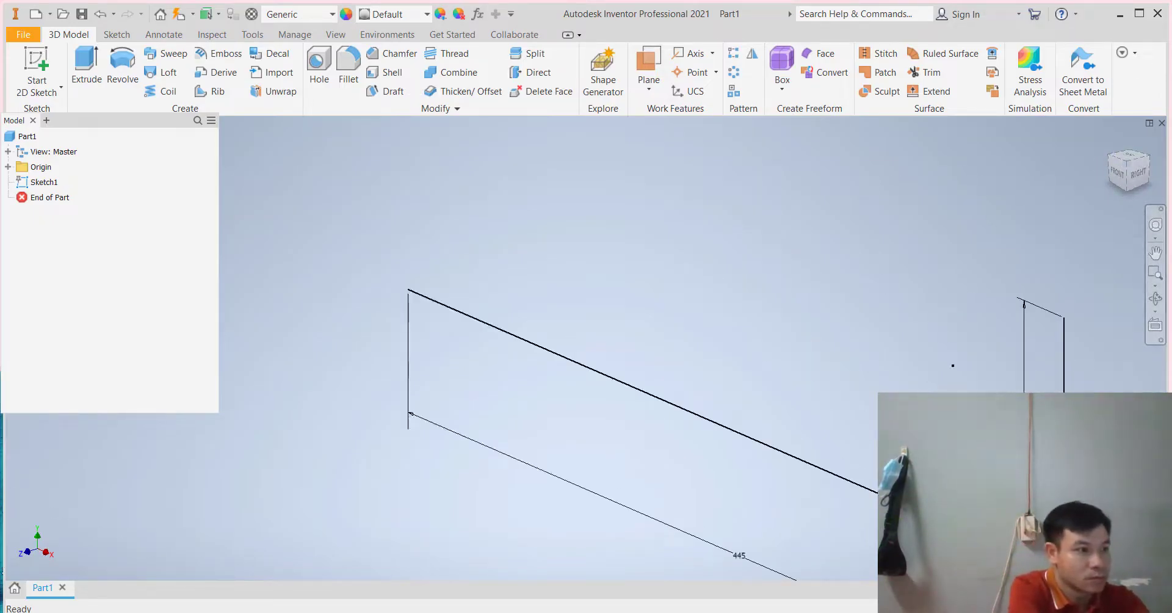
{"action": "scroll", "coordinate": [1000, 406], "scroll_direction": "up", "scroll_amount": 4}
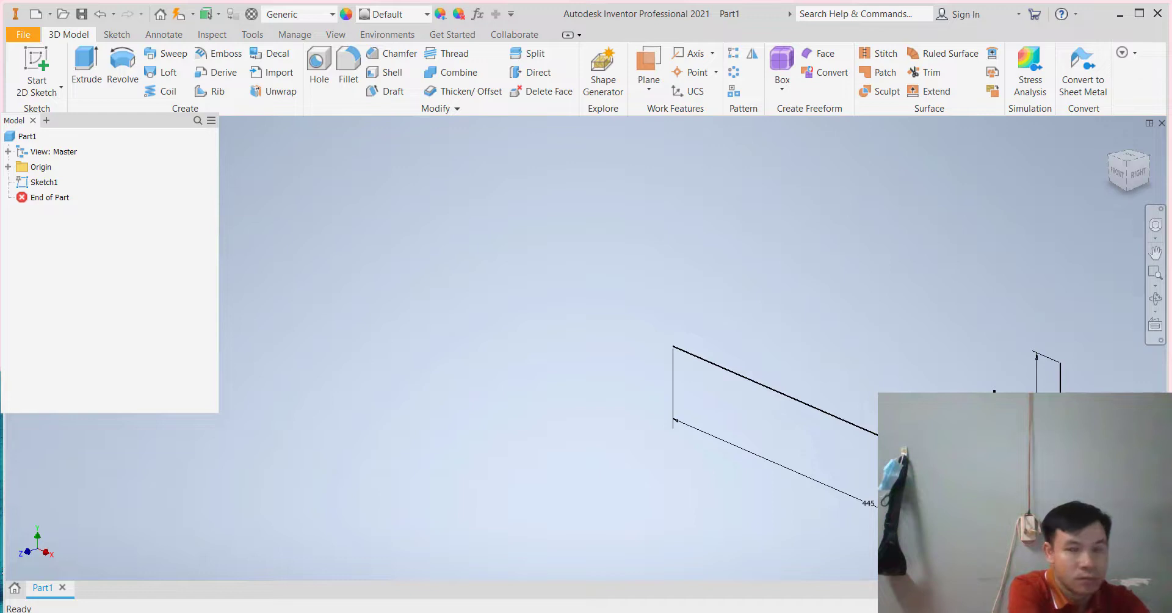
{"action": "scroll", "coordinate": [1001, 406], "scroll_direction": "down", "scroll_amount": 5}
{"action": "scroll", "coordinate": [1057, 420], "scroll_direction": "up", "scroll_amount": 2}
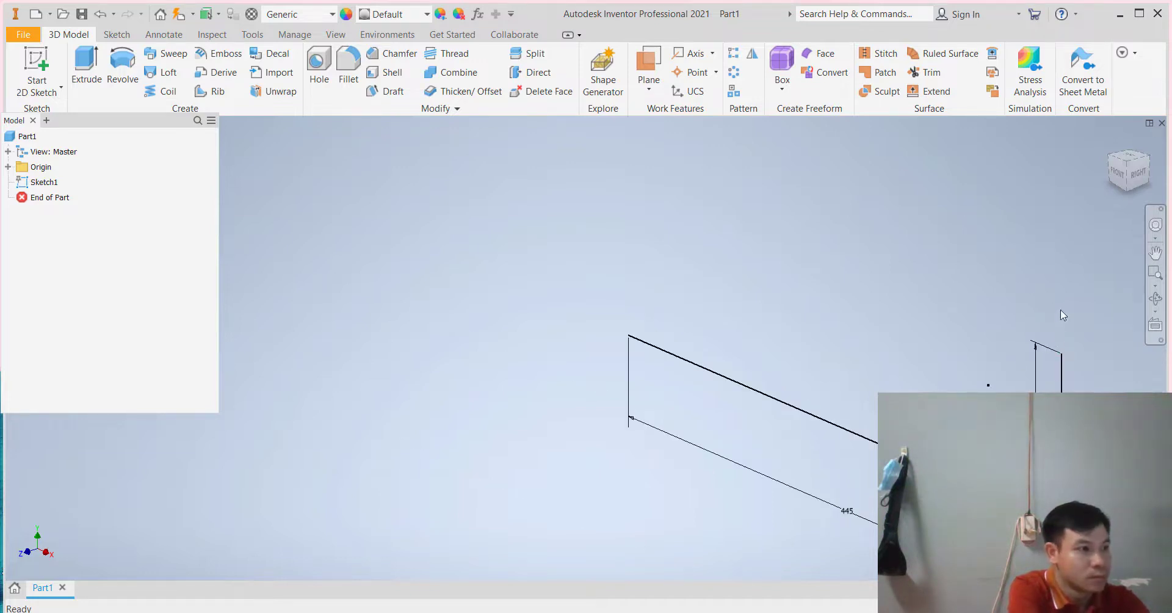
{"action": "scroll", "coordinate": [1063, 315], "scroll_direction": "down", "scroll_amount": 2}
{"action": "scroll", "coordinate": [1099, 375], "scroll_direction": "up", "scroll_amount": 3}
{"action": "scroll", "coordinate": [1103, 386], "scroll_direction": "down", "scroll_amount": 2}
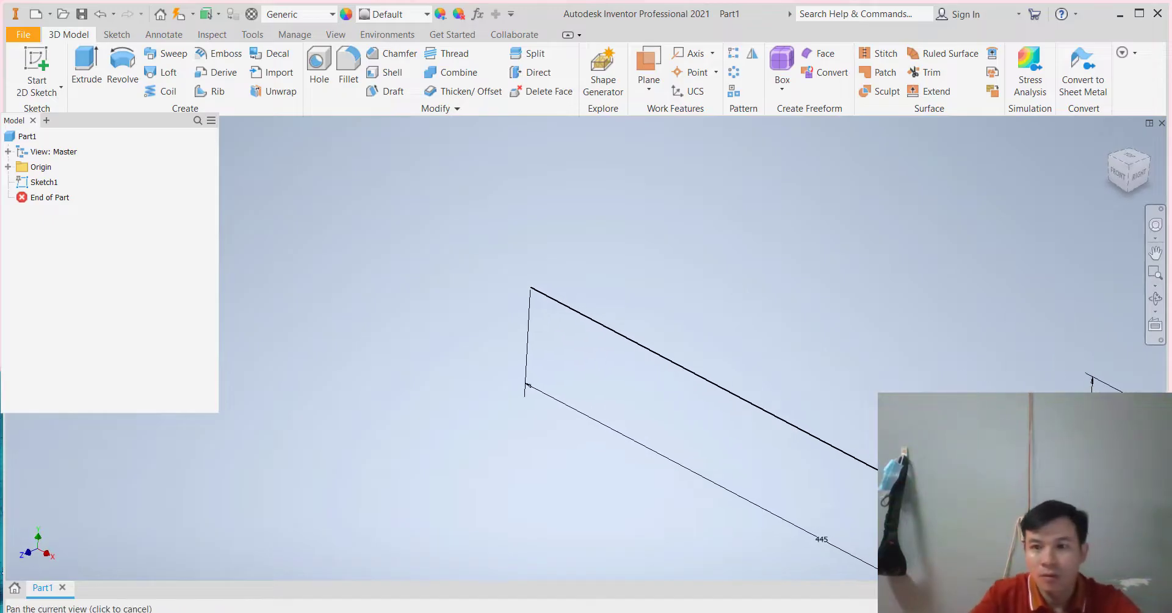
{"action": "middle_click_drag", "start_coordinate": [1050, 413], "coordinate": [834, 340]}
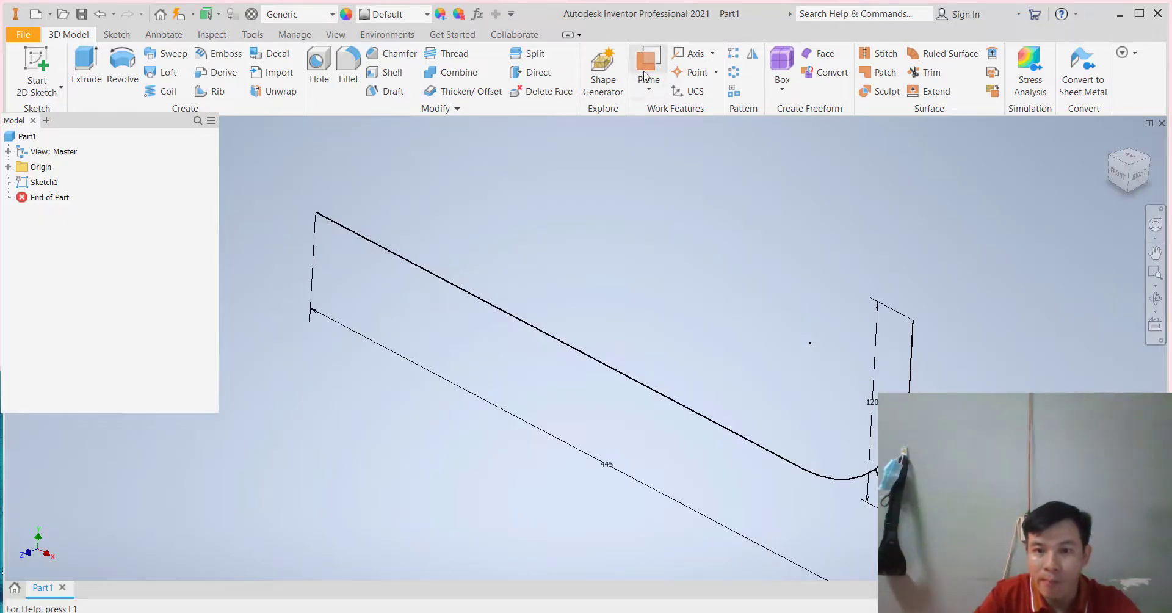
{"action": "left_click", "coordinate": [643, 72]}
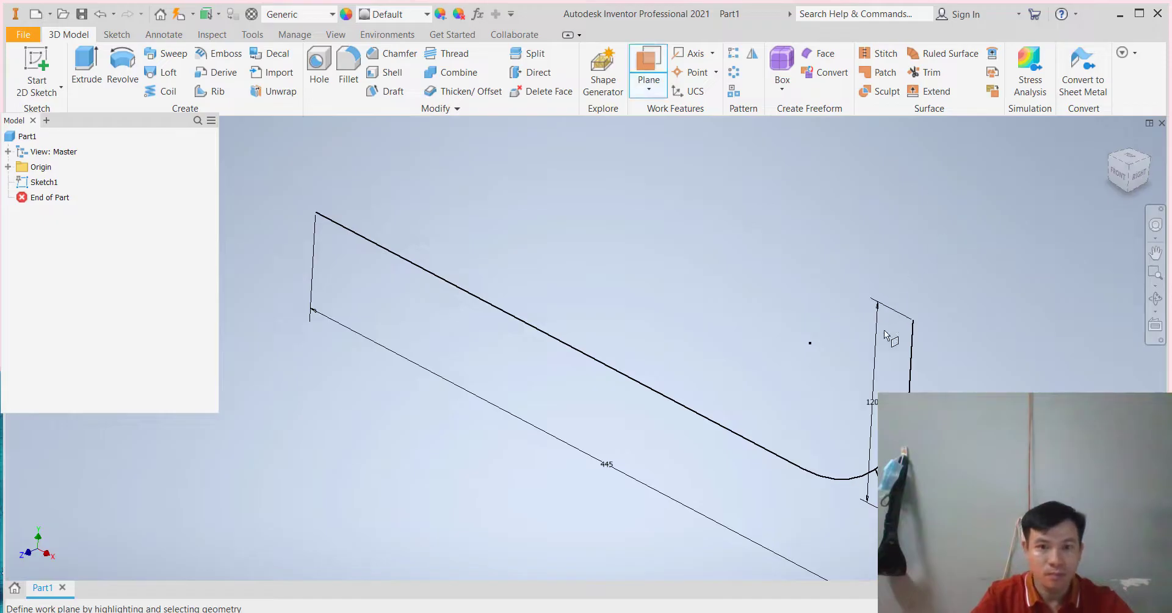
{"action": "left_click", "coordinate": [914, 322]}
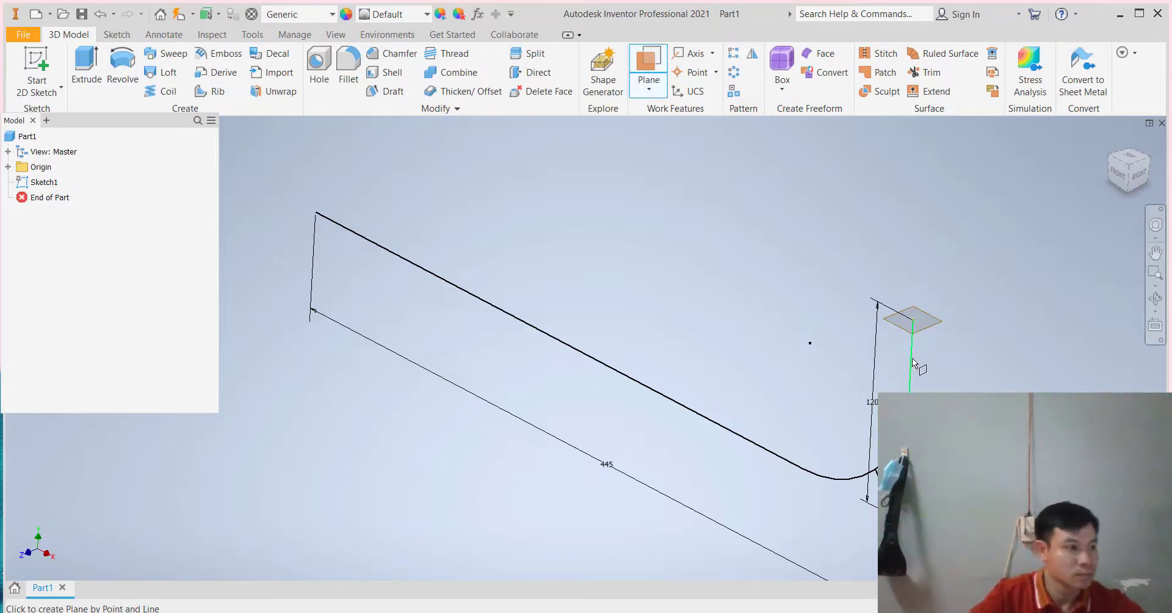
{"action": "left_click", "coordinate": [911, 358]}
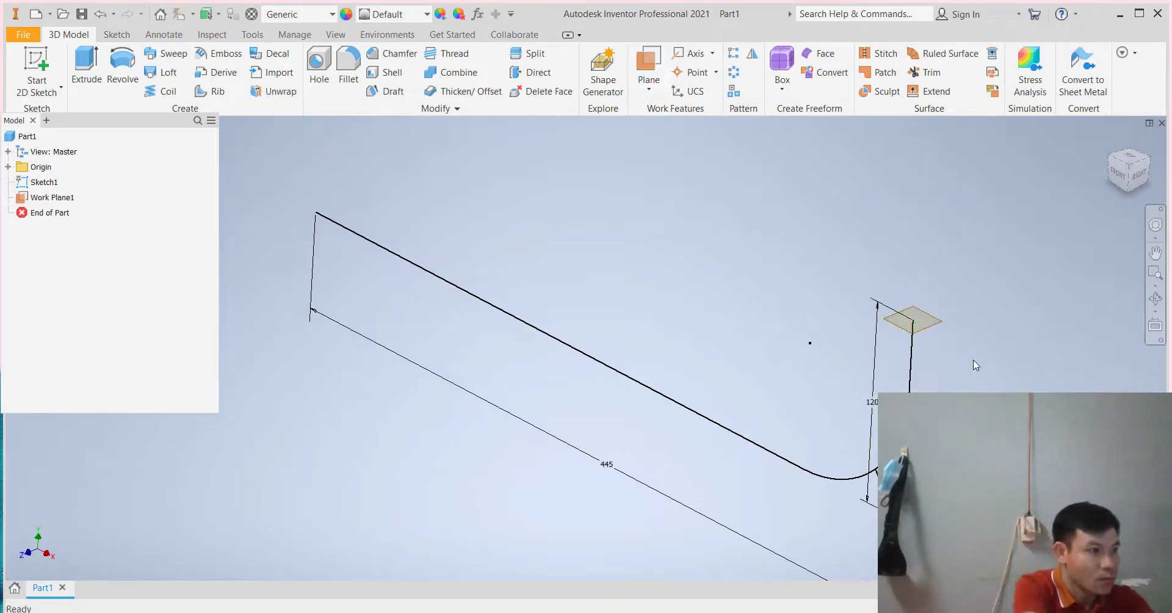
{"action": "left_click", "coordinate": [912, 353]}
{"action": "scroll", "coordinate": [1001, 377], "scroll_direction": "down", "scroll_amount": 3}
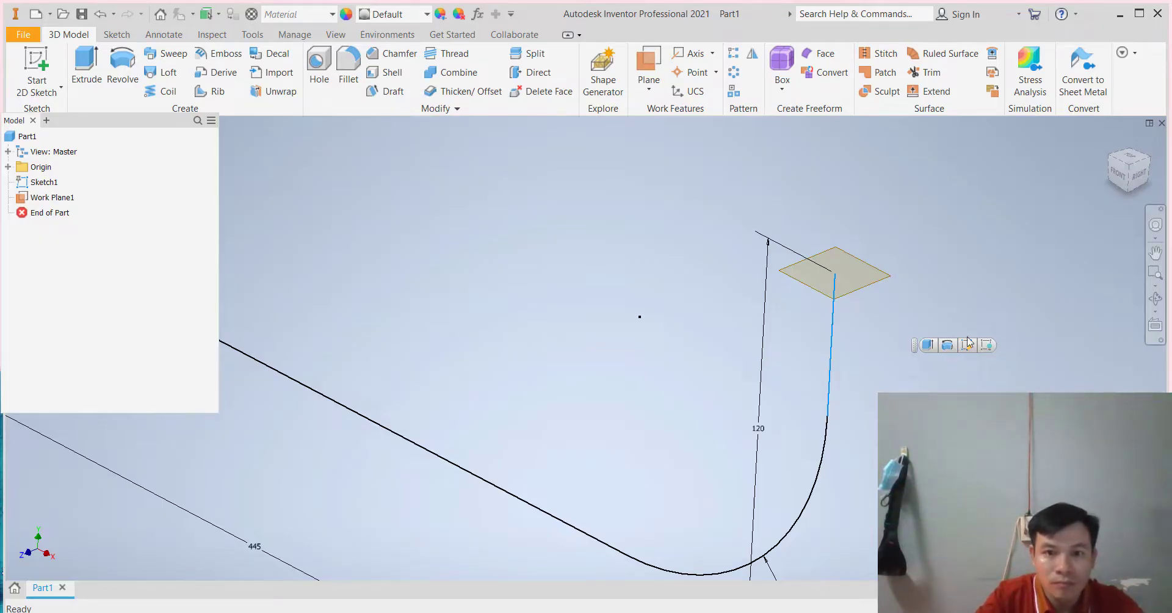
{"action": "key", "text": "Escape"}
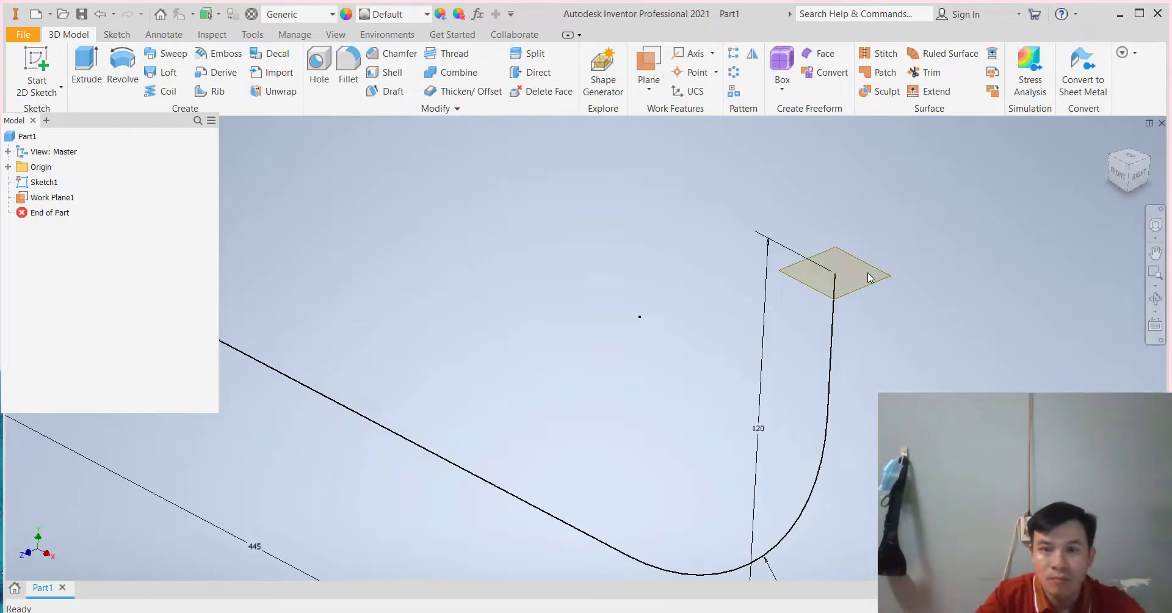
{"action": "left_click", "coordinate": [863, 267]}
Start Sketch2 on Work Plane1 and project the pipe path's top endpoint into it.
{"action": "left_click", "coordinate": [854, 243]}
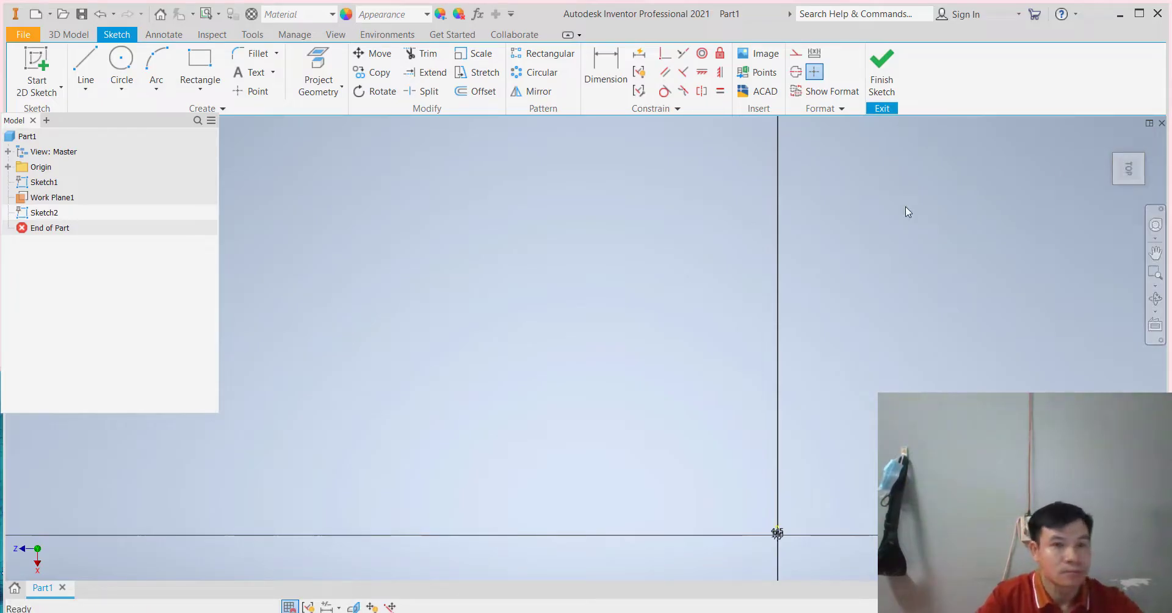
{"action": "middle_click_drag", "start_coordinate": [776, 353], "coordinate": [488, 396]}
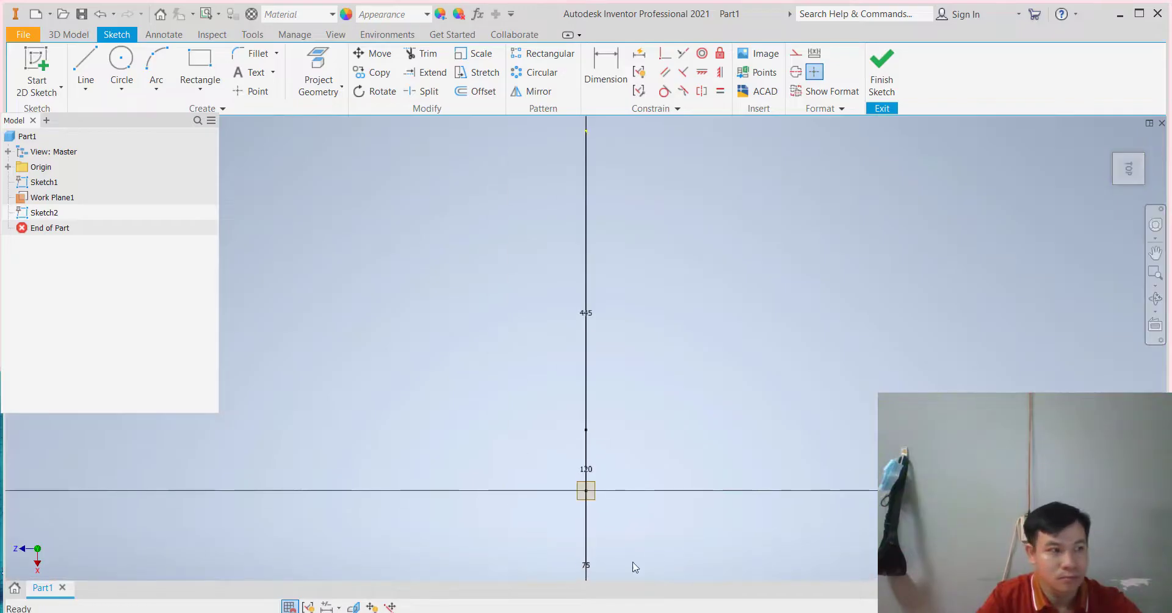
{"action": "middle_click_drag", "start_coordinate": [630, 562], "coordinate": [629, 170]}
{"action": "key", "text": "Home"}
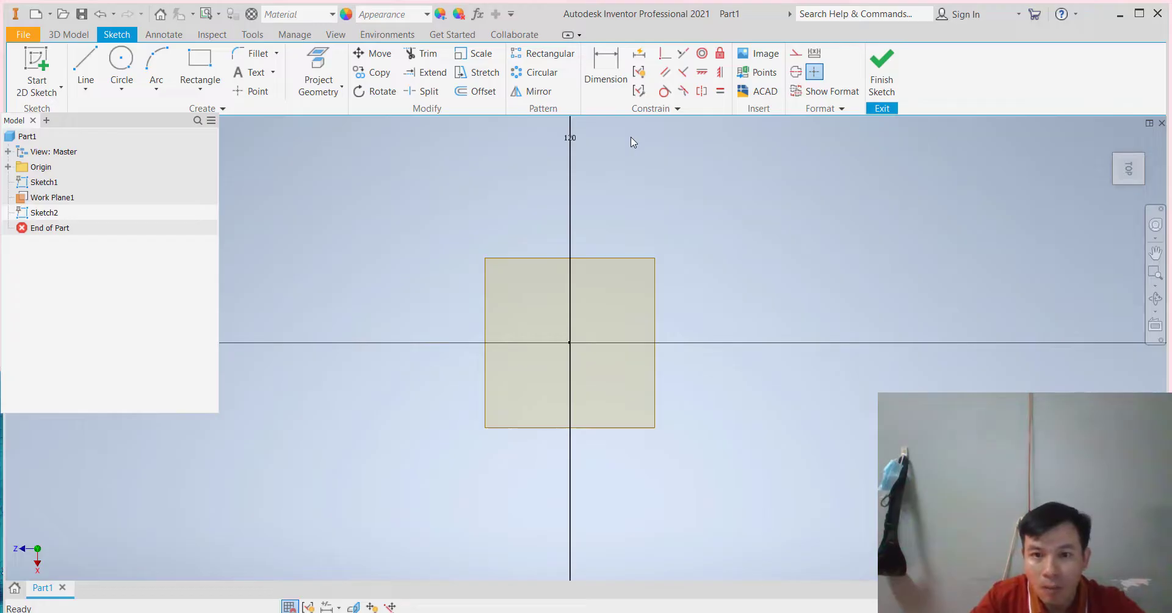
{"action": "left_click", "coordinate": [317, 64]}
{"action": "left_click", "coordinate": [569, 343]}
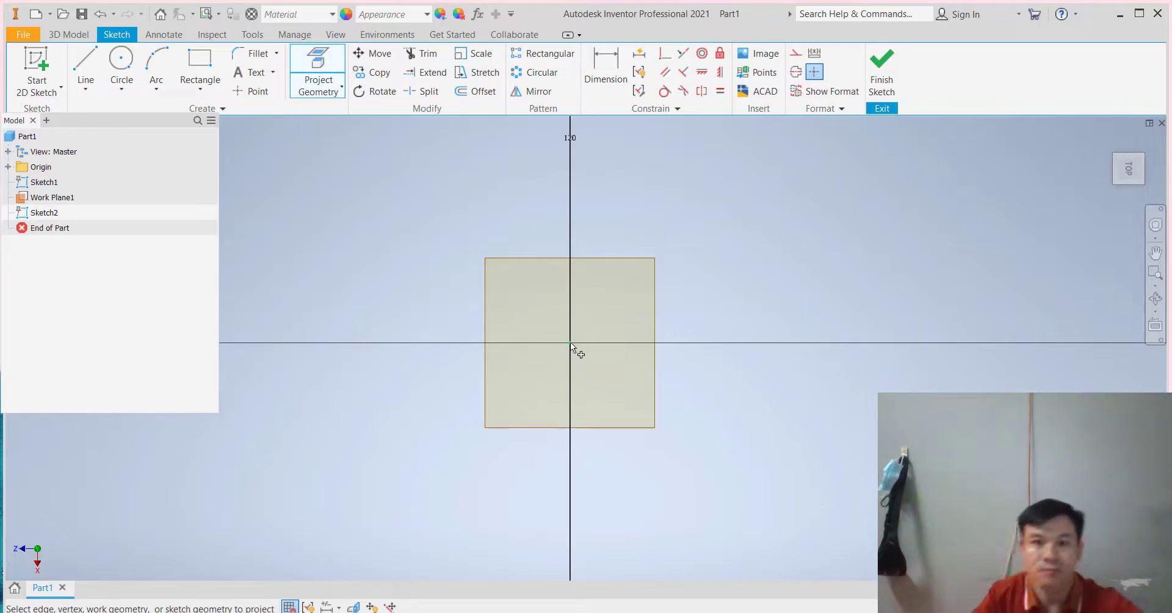
{"action": "key", "text": "Escape"}
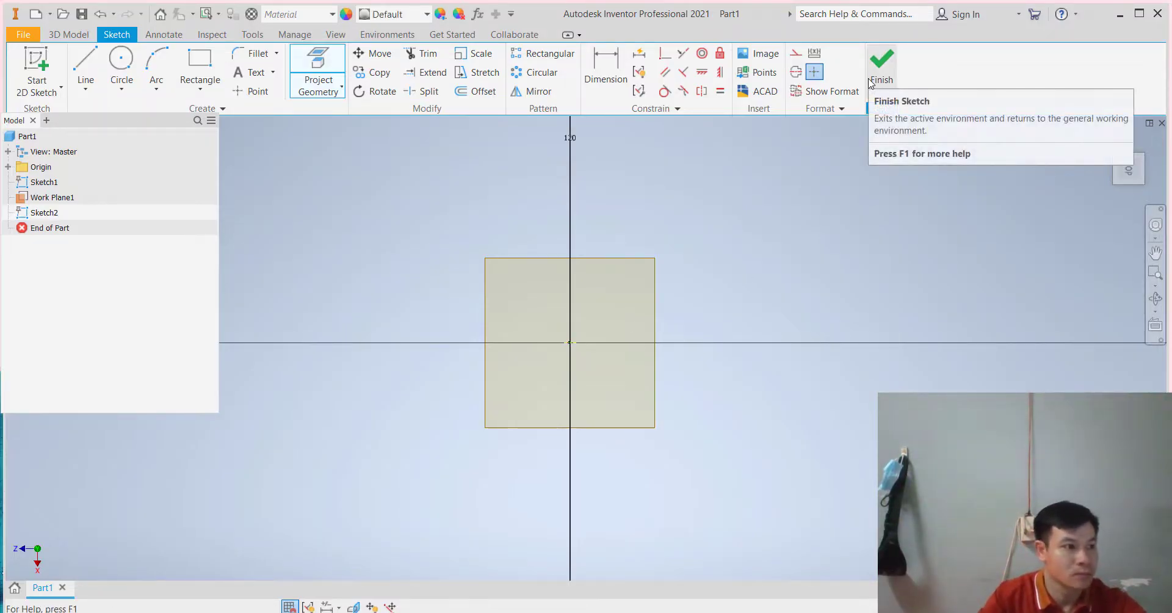
{"action": "left_click", "coordinate": [1111, 141]}
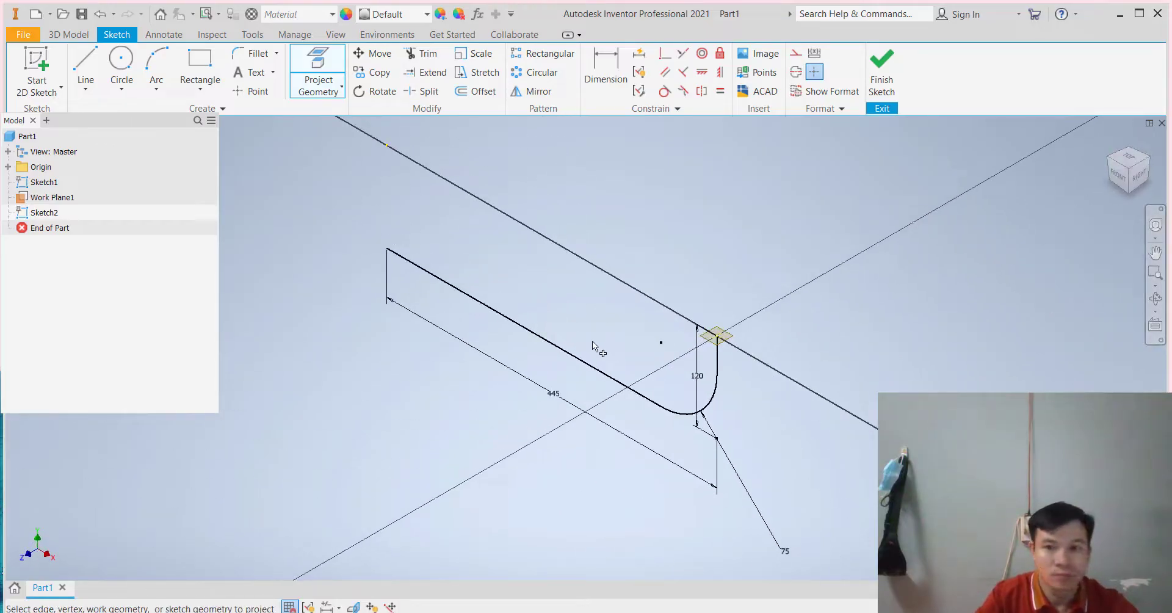
Draw concentric 90 mm and 110 mm circles centred on the projected path point.
{"action": "left_click", "coordinate": [121, 61]}
{"action": "scroll", "coordinate": [717, 335], "scroll_direction": "down", "scroll_amount": 5}
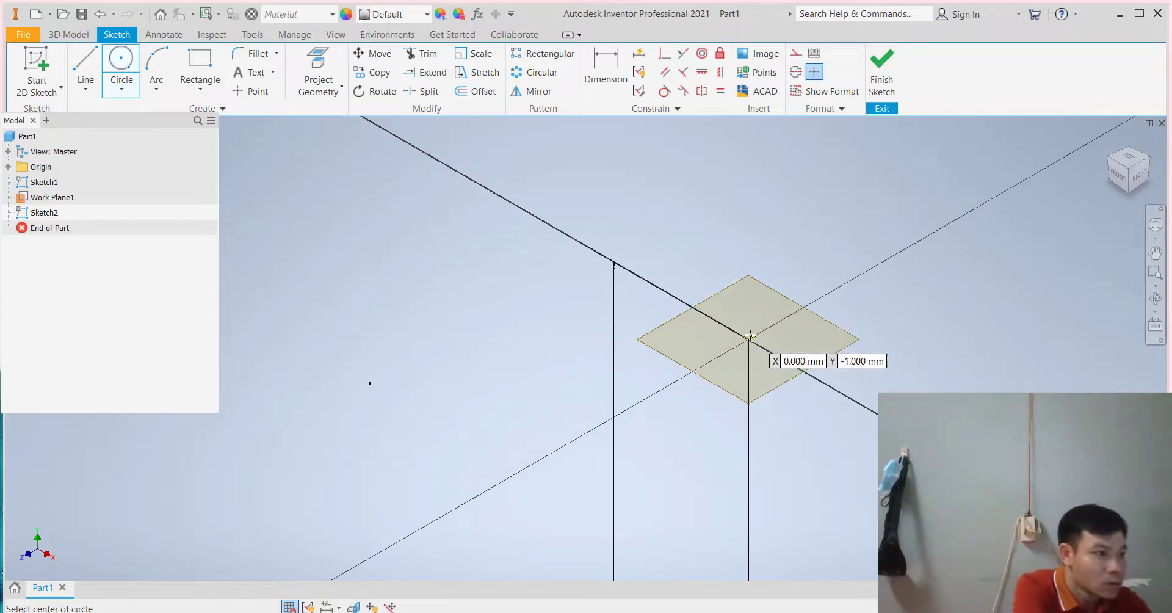
{"action": "left_click", "coordinate": [747, 339]}
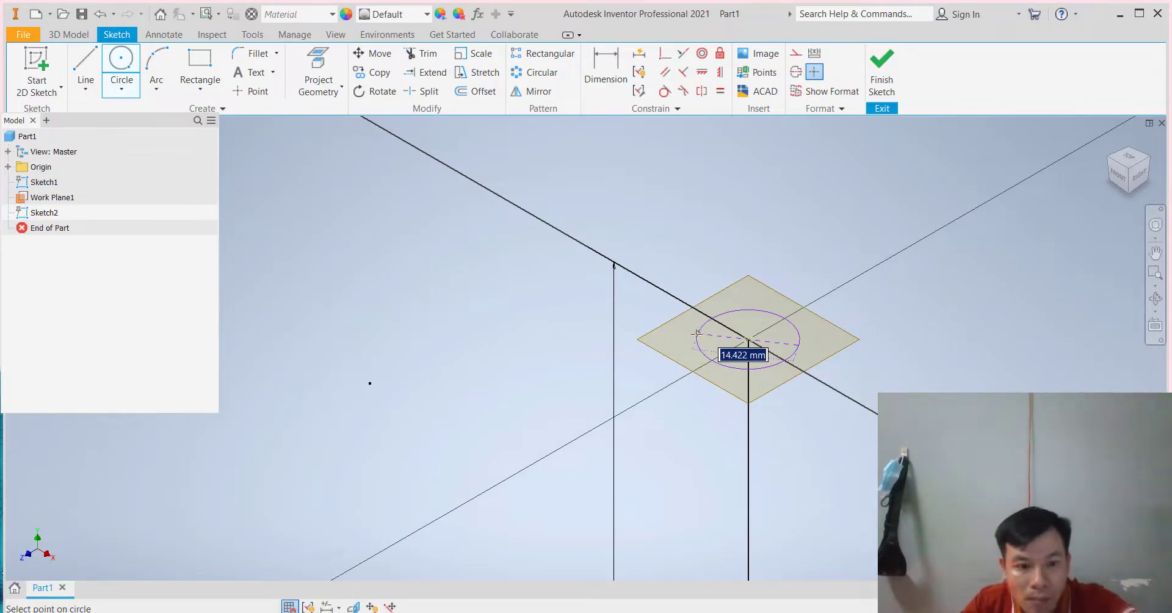
{"action": "type", "text": "90"}
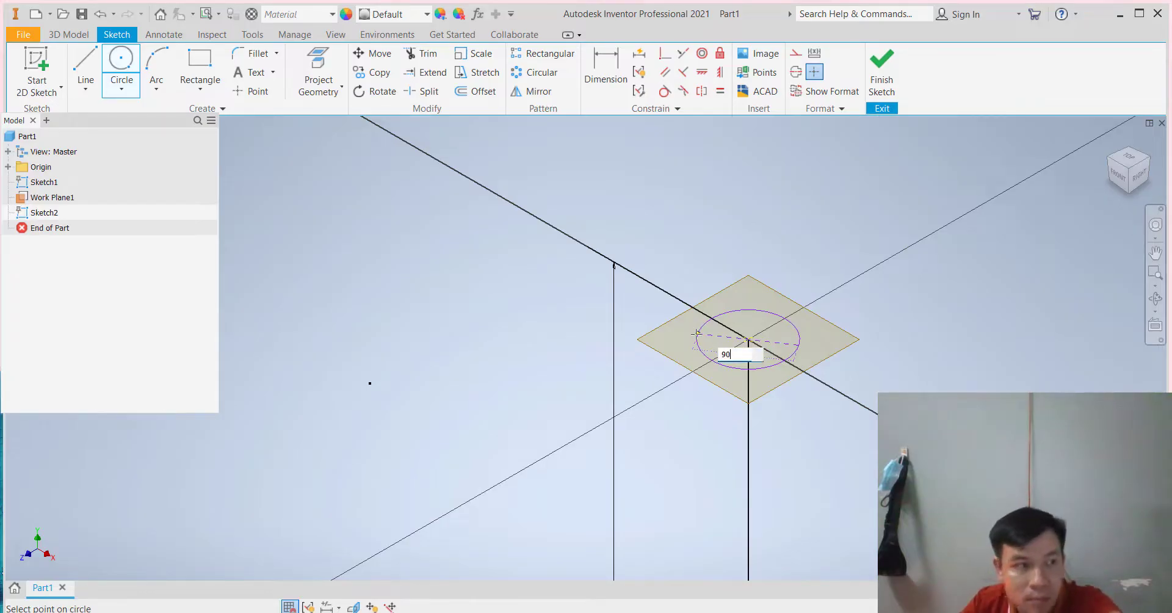
{"action": "key", "text": "Return"}
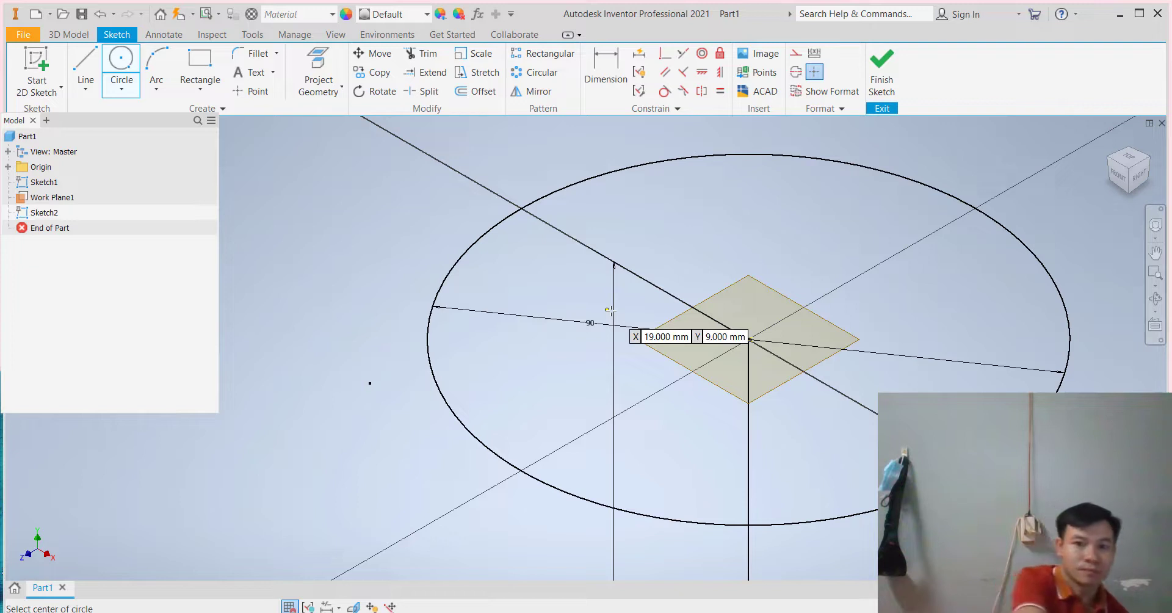
{"action": "scroll", "coordinate": [703, 284], "scroll_direction": "down", "scroll_amount": 5}
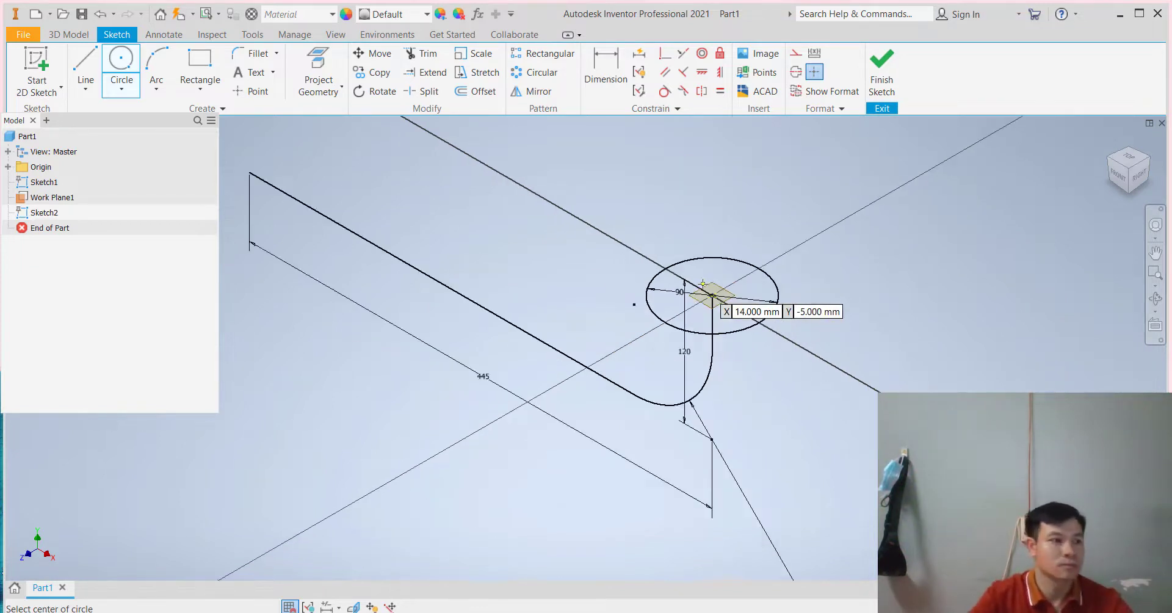
{"action": "scroll", "coordinate": [703, 283], "scroll_direction": "up", "scroll_amount": 2}
{"action": "scroll", "coordinate": [703, 284], "scroll_direction": "up", "scroll_amount": 2}
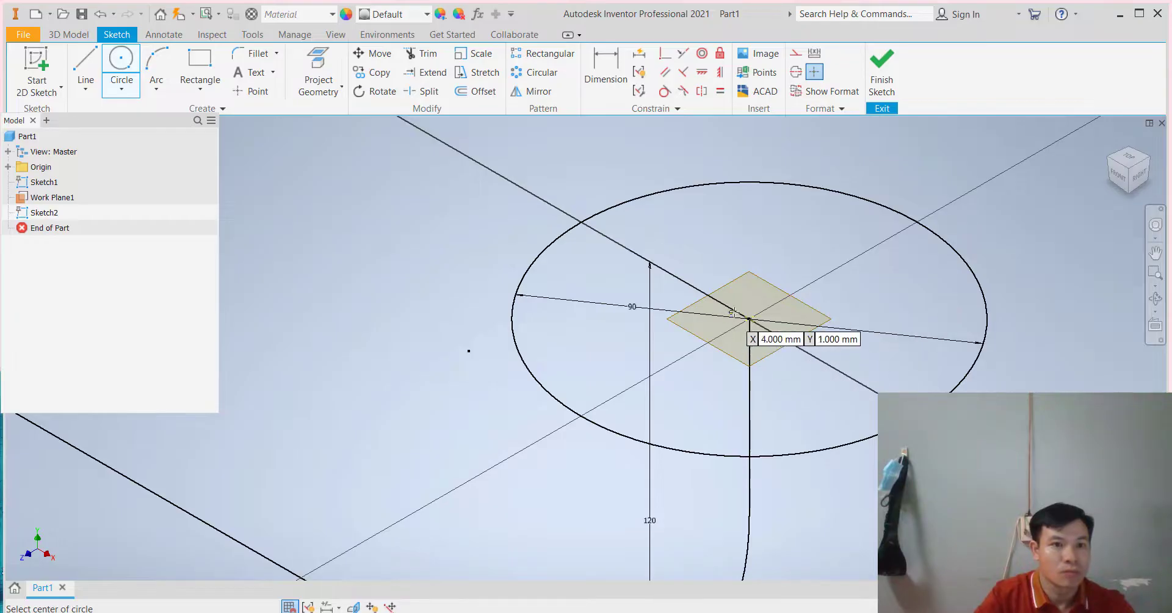
{"action": "left_click", "coordinate": [750, 319]}
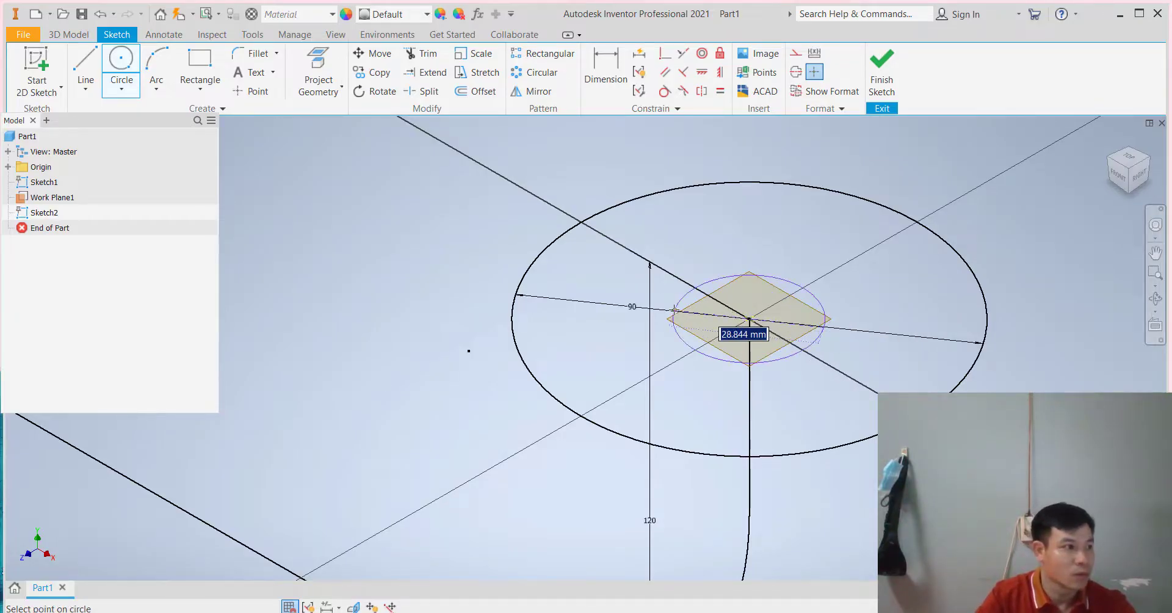
{"action": "type", "text": "110"}
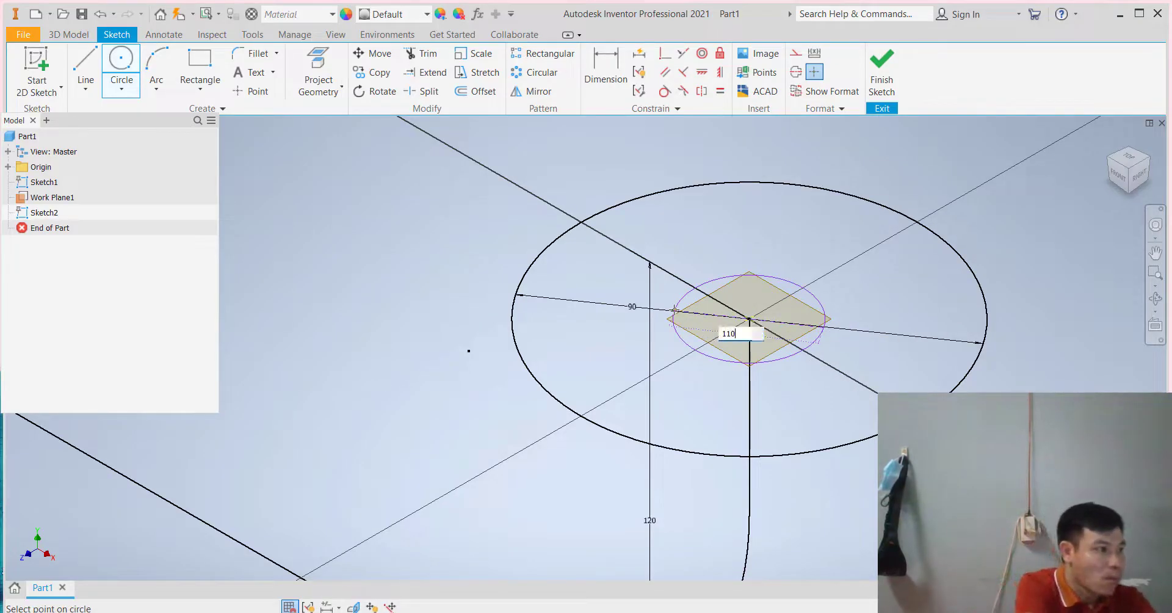
{"action": "key", "text": "Return"}
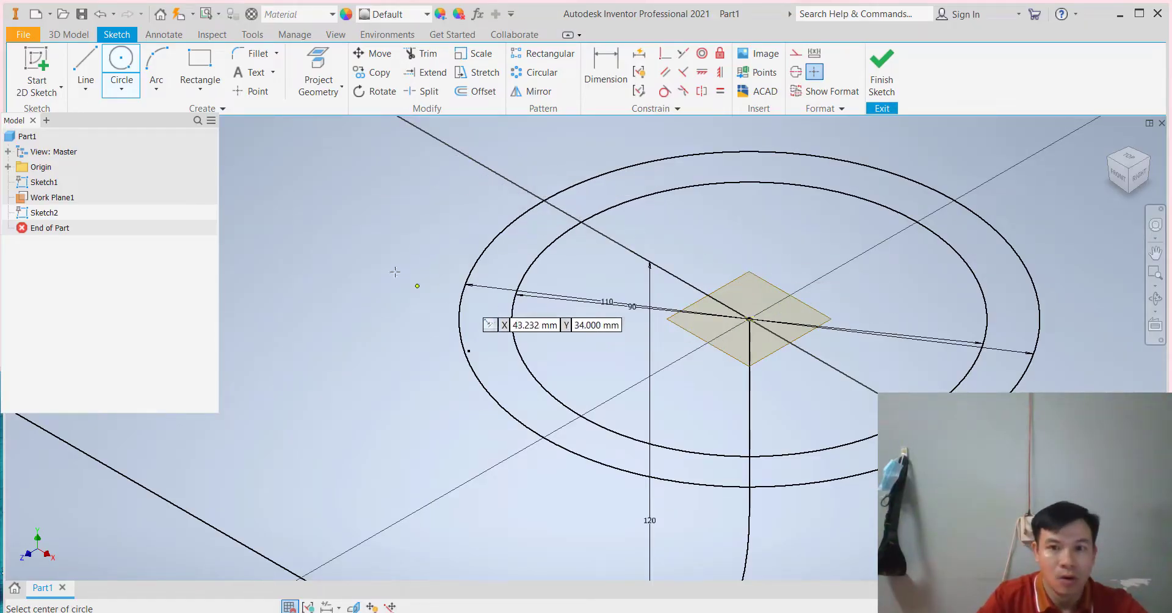
{"action": "right_click", "coordinate": [294, 202]}
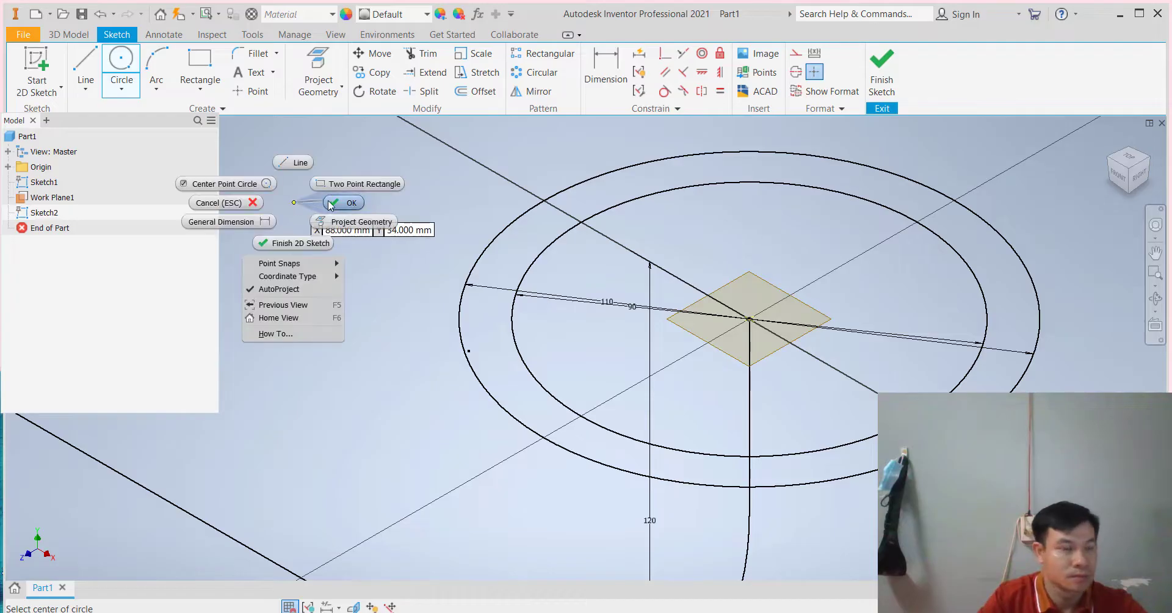
{"action": "left_click", "coordinate": [330, 204]}
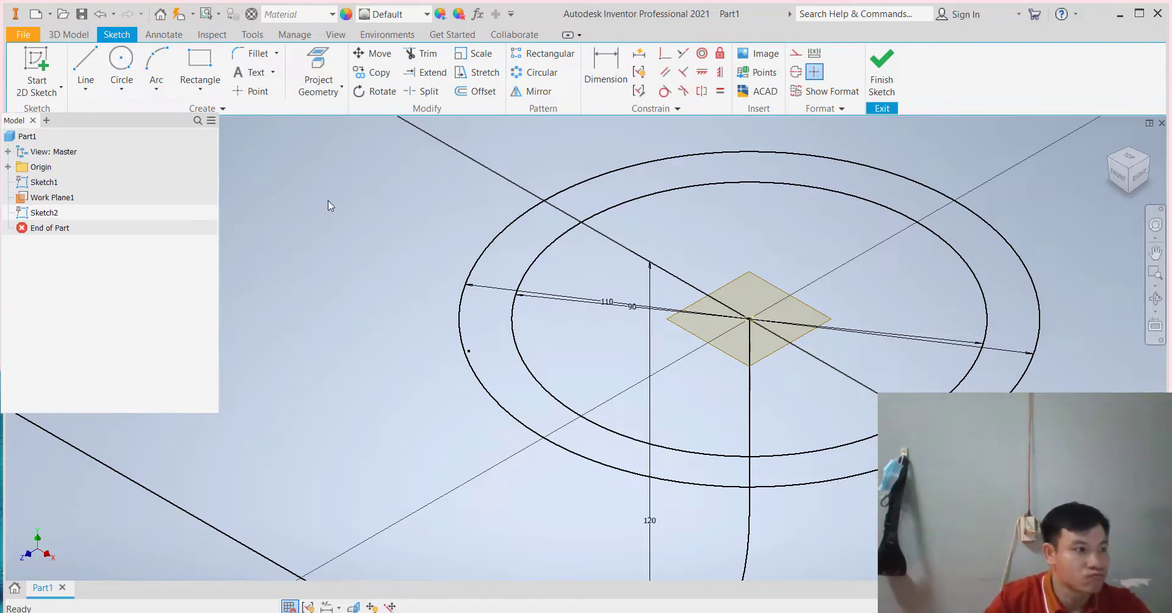
Change the 110 mm circle dimension to 100 mm and finish Sketch2.
{"action": "scroll", "coordinate": [635, 329], "scroll_direction": "up", "scroll_amount": 5}
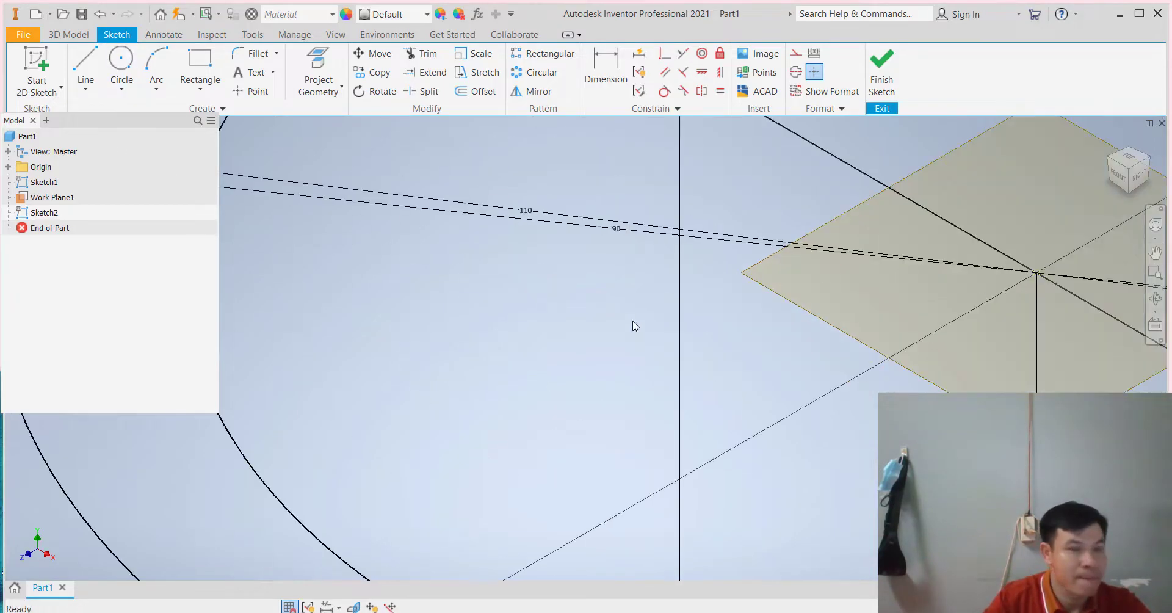
{"action": "double_click", "coordinate": [523, 212]}
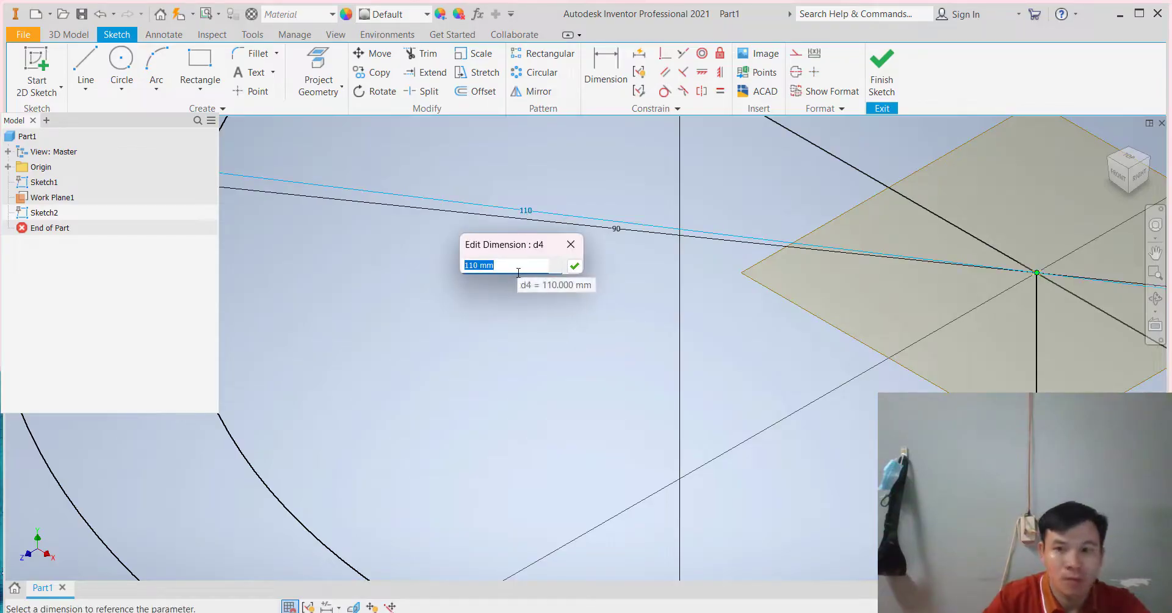
{"action": "left_click", "coordinate": [574, 267]}
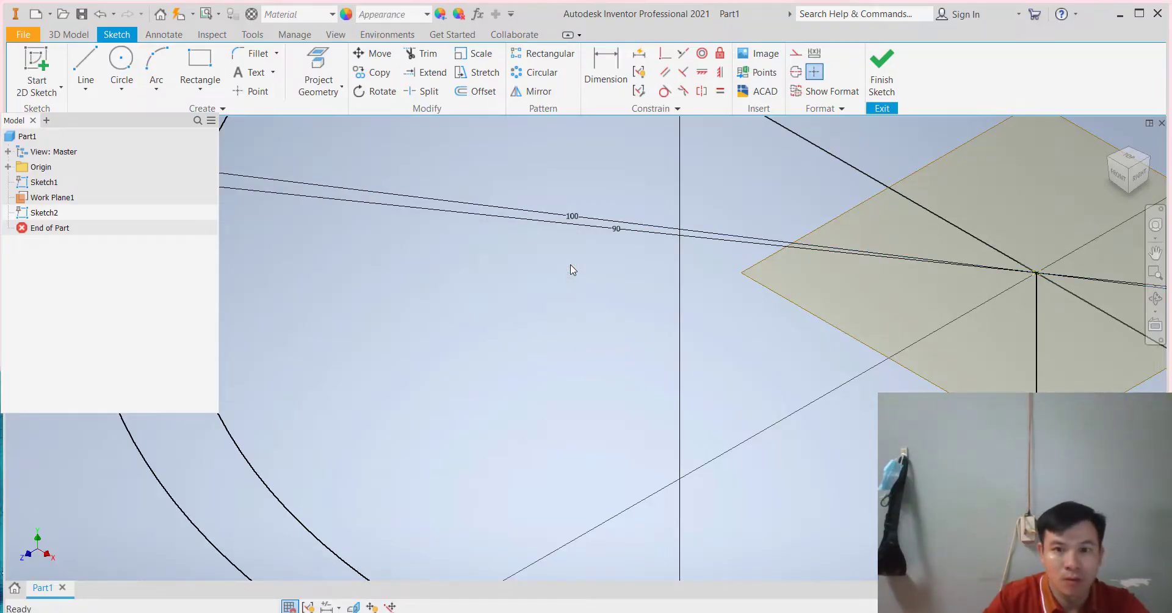
{"action": "scroll", "coordinate": [574, 266], "scroll_direction": "down", "scroll_amount": 5}
{"action": "left_click", "coordinate": [881, 67]}
{"action": "scroll", "coordinate": [679, 218], "scroll_direction": "down", "scroll_amount": 3}
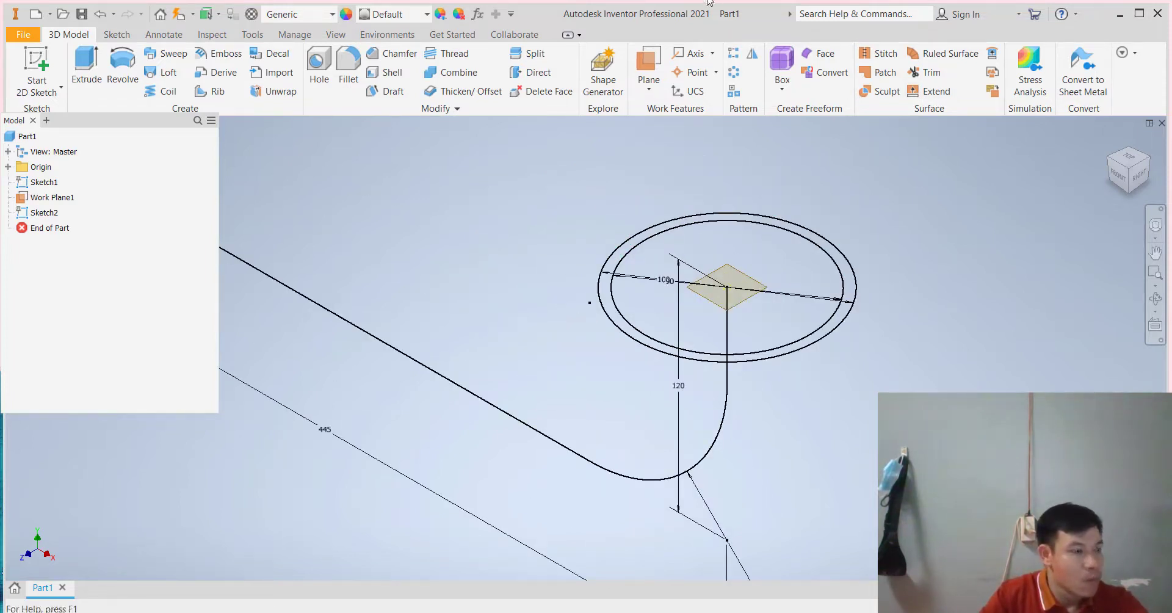
Sweep the ring between the 90 and 100 mm circles along the filleted path curve.
{"action": "left_click", "coordinate": [166, 53]}
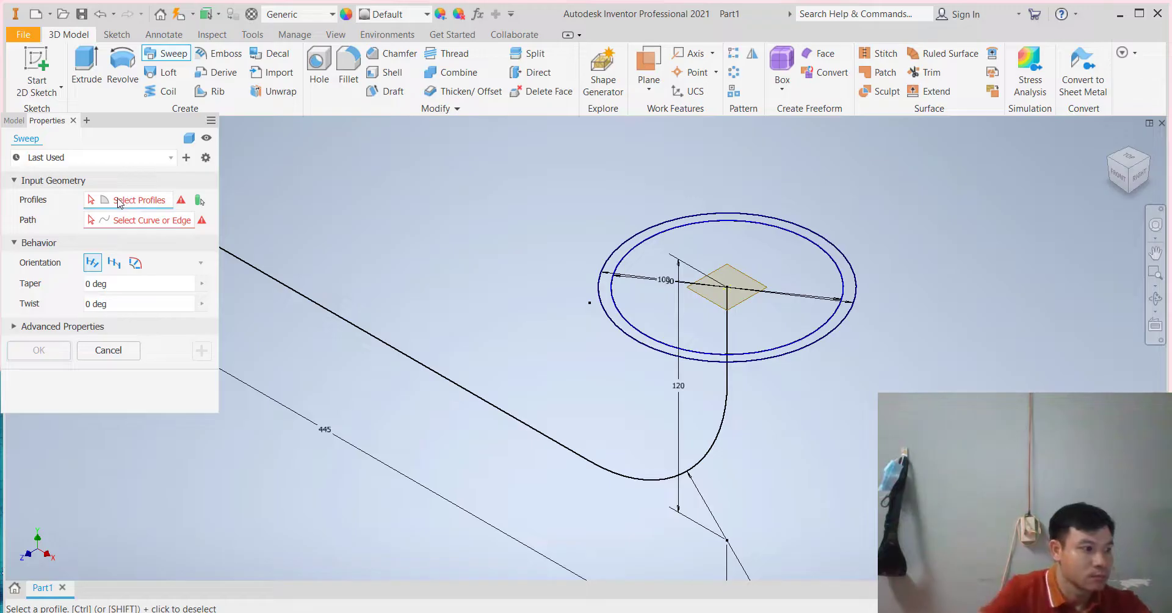
{"action": "left_click", "coordinate": [636, 247]}
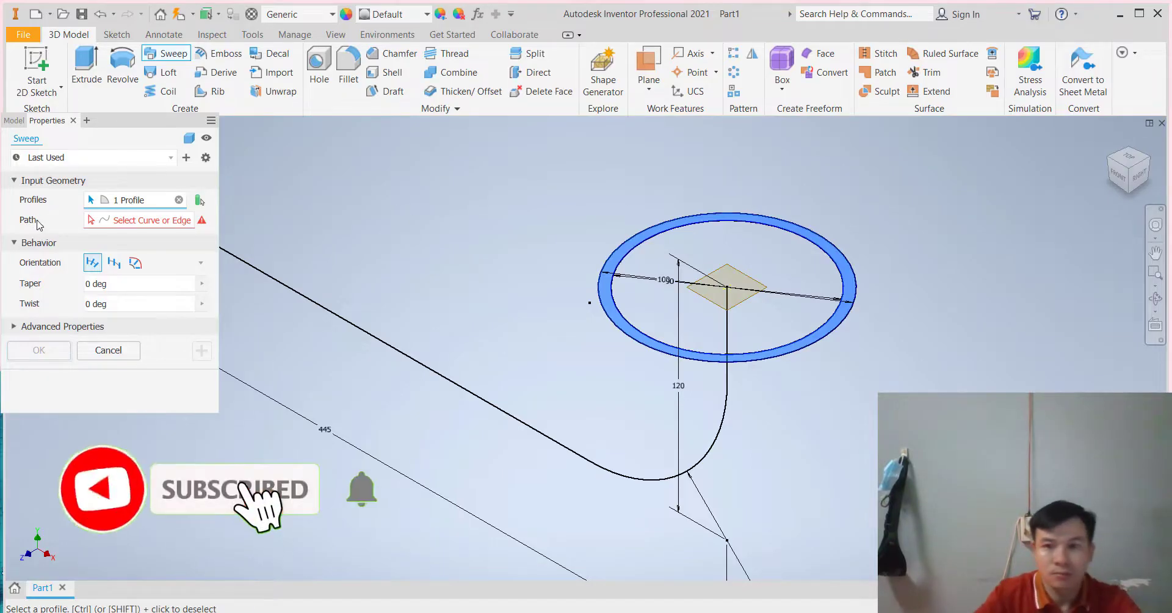
{"action": "left_click", "coordinate": [725, 413]}
{"action": "scroll", "coordinate": [683, 397], "scroll_direction": "down", "scroll_amount": 3}
{"action": "scroll", "coordinate": [645, 384], "scroll_direction": "down", "scroll_amount": 3}
{"action": "scroll", "coordinate": [647, 309], "scroll_direction": "up", "scroll_amount": 2}
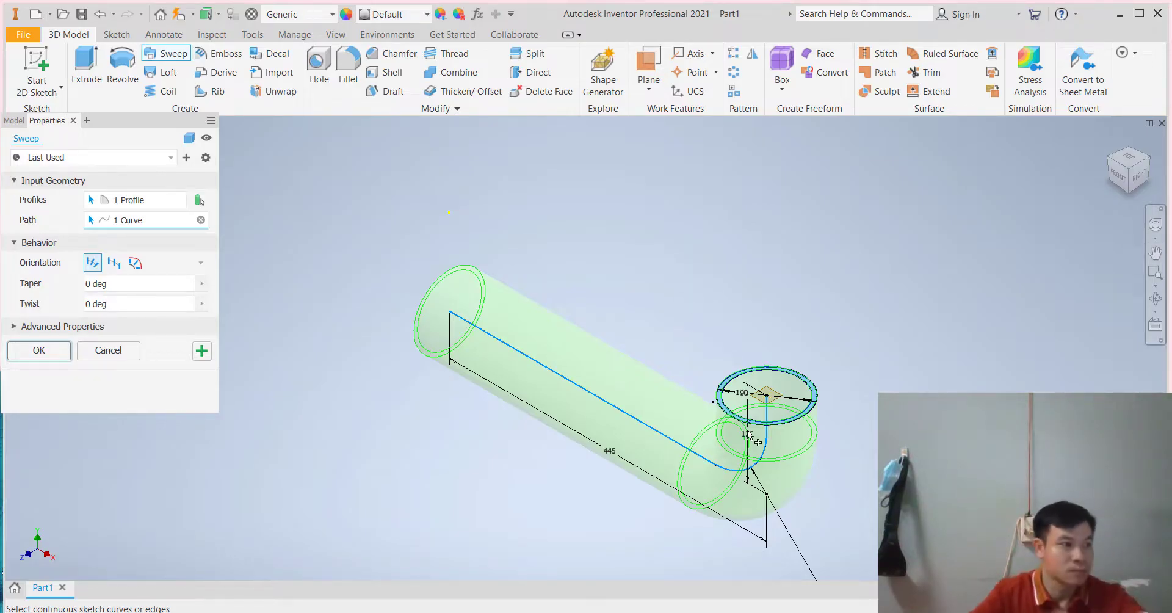
{"action": "scroll", "coordinate": [728, 465], "scroll_direction": "up", "scroll_amount": 3}
{"action": "scroll", "coordinate": [740, 448], "scroll_direction": "down", "scroll_amount": 2}
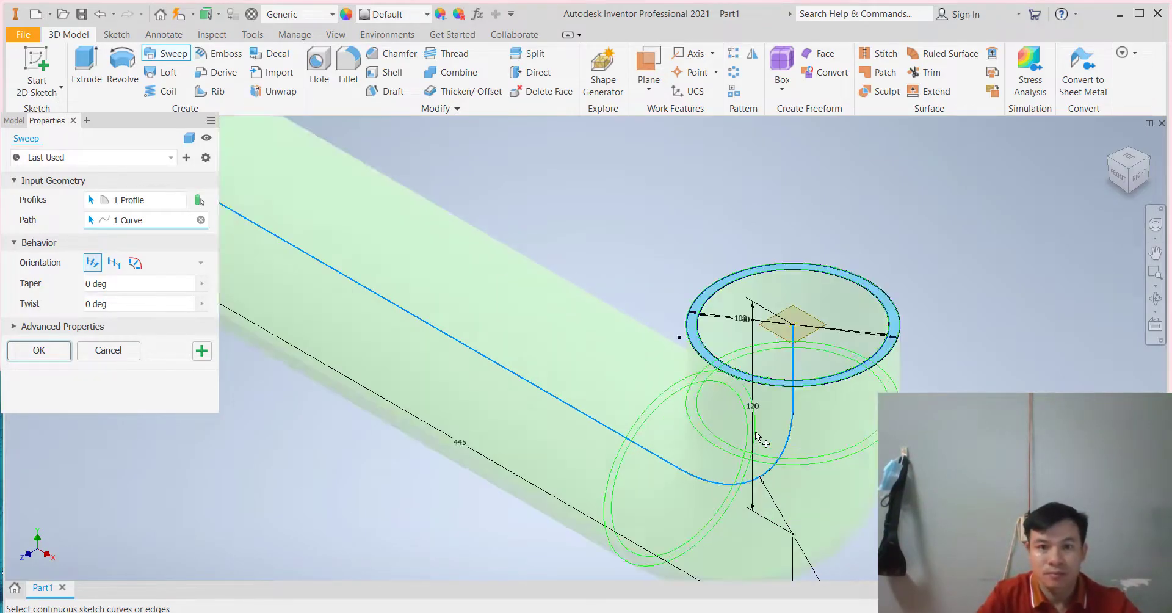
{"action": "scroll", "coordinate": [755, 430], "scroll_direction": "down", "scroll_amount": 1}
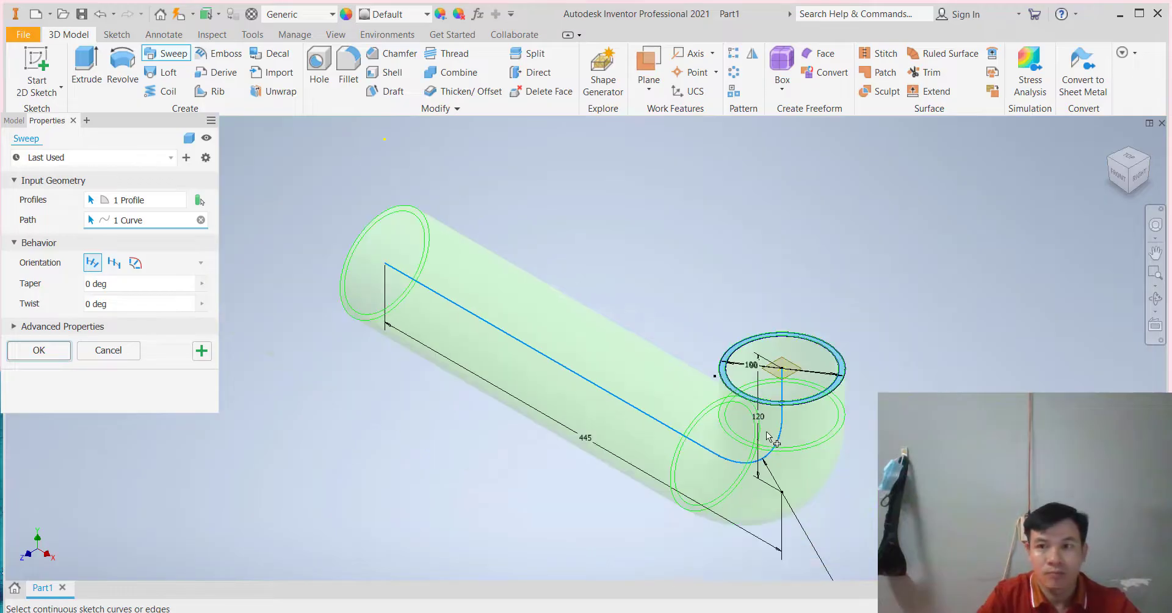
{"action": "left_click", "coordinate": [68, 357]}
Accept the sweep warning and start Sketch3 on the work plane inside the pipe's upright opening.
{"action": "left_click", "coordinate": [243, 307]}
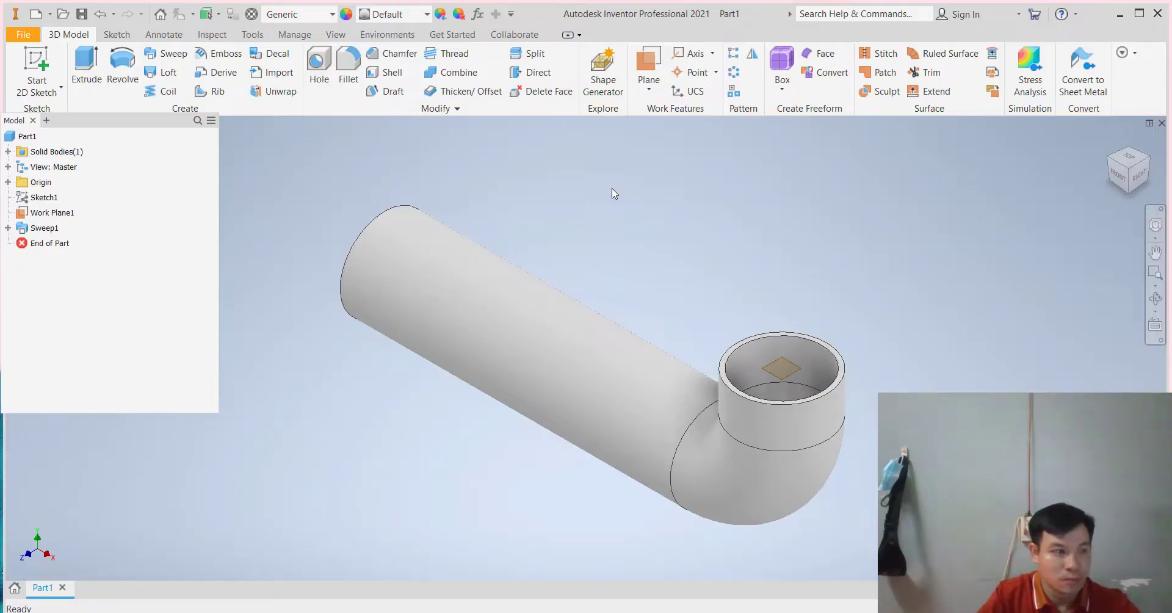
{"action": "mouse_move", "coordinate": [711, 473]}
{"action": "middle_mouse_down", "text": "shift"}
{"action": "mouse_move", "coordinate": [735, 478]}
{"action": "mouse_move", "coordinate": [862, 412]}
{"action": "mouse_move", "coordinate": [698, 432]}
{"action": "mouse_move", "coordinate": [718, 418]}
{"action": "middle_mouse_up", "text": "shift"}
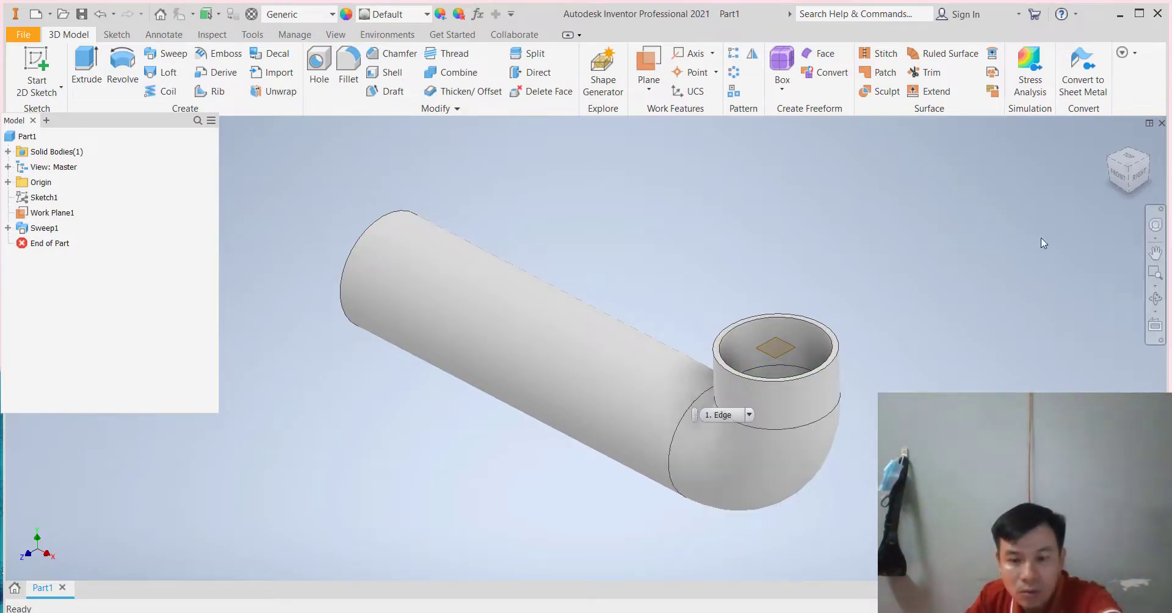
{"action": "left_click", "coordinate": [791, 338]}
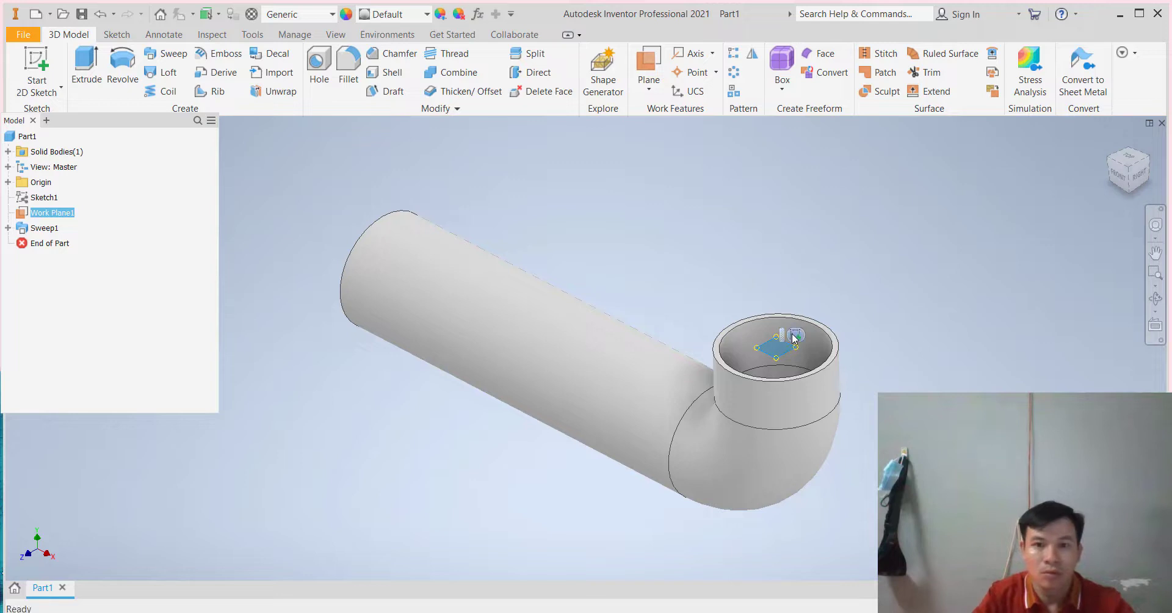
{"action": "left_click", "coordinate": [792, 334]}
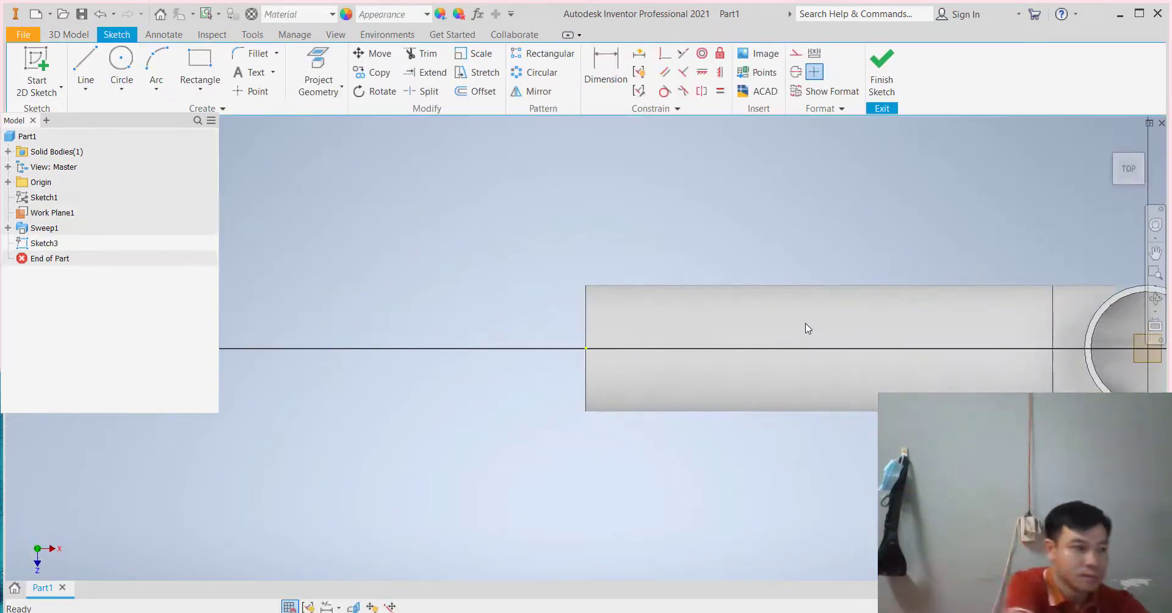
Turn the view so the pipe lies horizontal and draw a 90 mm circle near its end.
{"action": "scroll", "coordinate": [963, 328], "scroll_direction": "down", "scroll_amount": 5}
{"action": "scroll", "coordinate": [1060, 319], "scroll_direction": "up", "scroll_amount": 3}
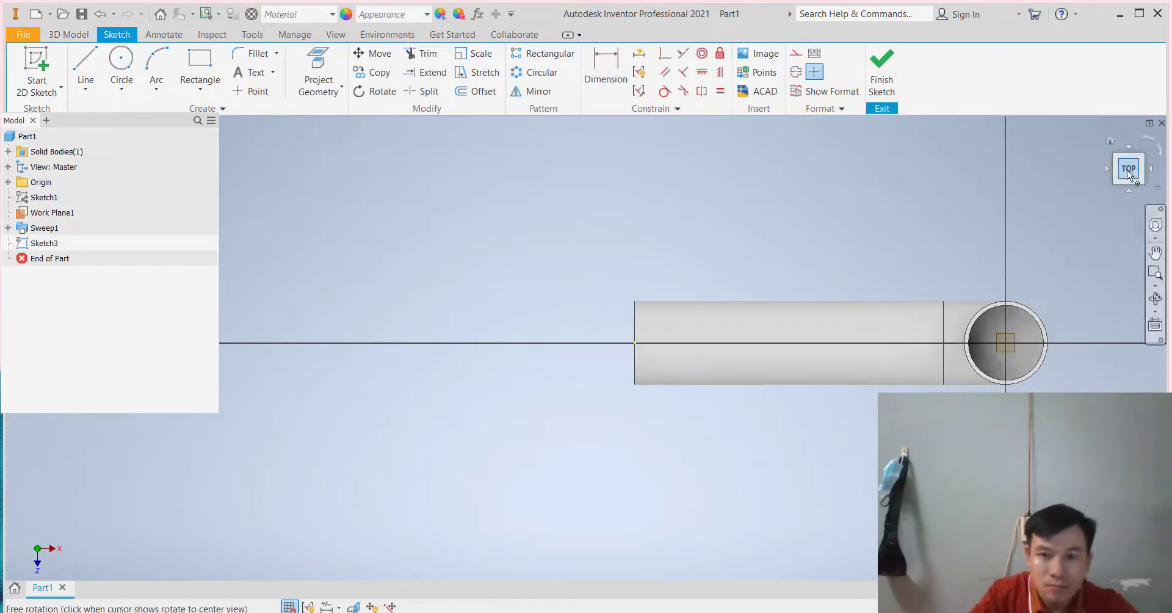
{"action": "left_click", "coordinate": [1151, 140]}
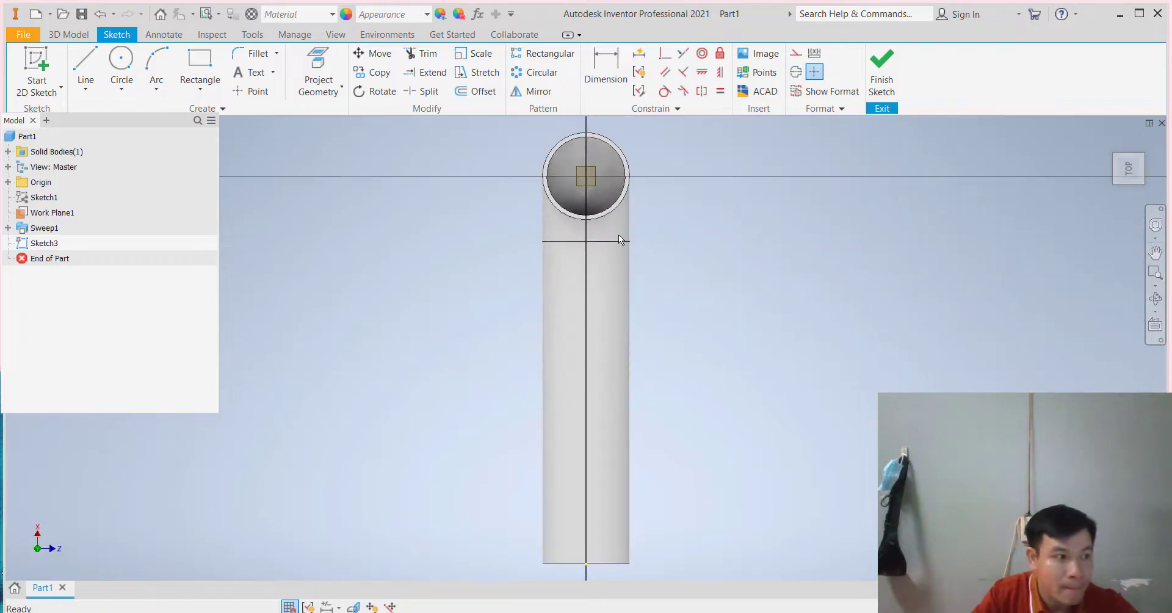
{"action": "scroll", "coordinate": [622, 231], "scroll_direction": "down", "scroll_amount": 5}
{"action": "scroll", "coordinate": [631, 204], "scroll_direction": "up", "scroll_amount": 6}
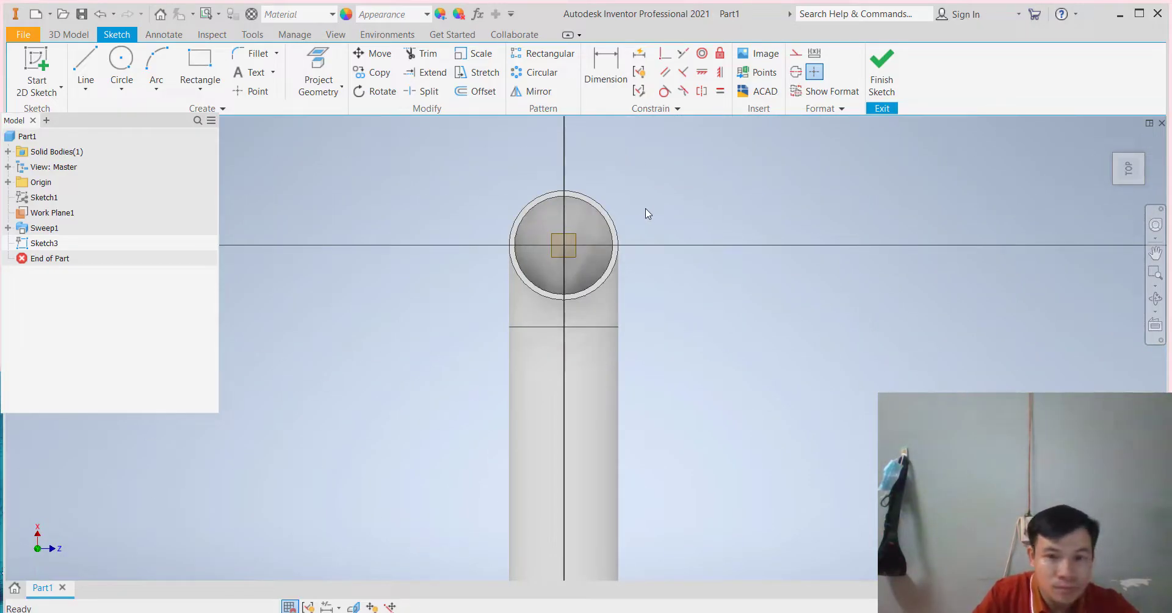
{"action": "left_click", "coordinate": [1160, 152]}
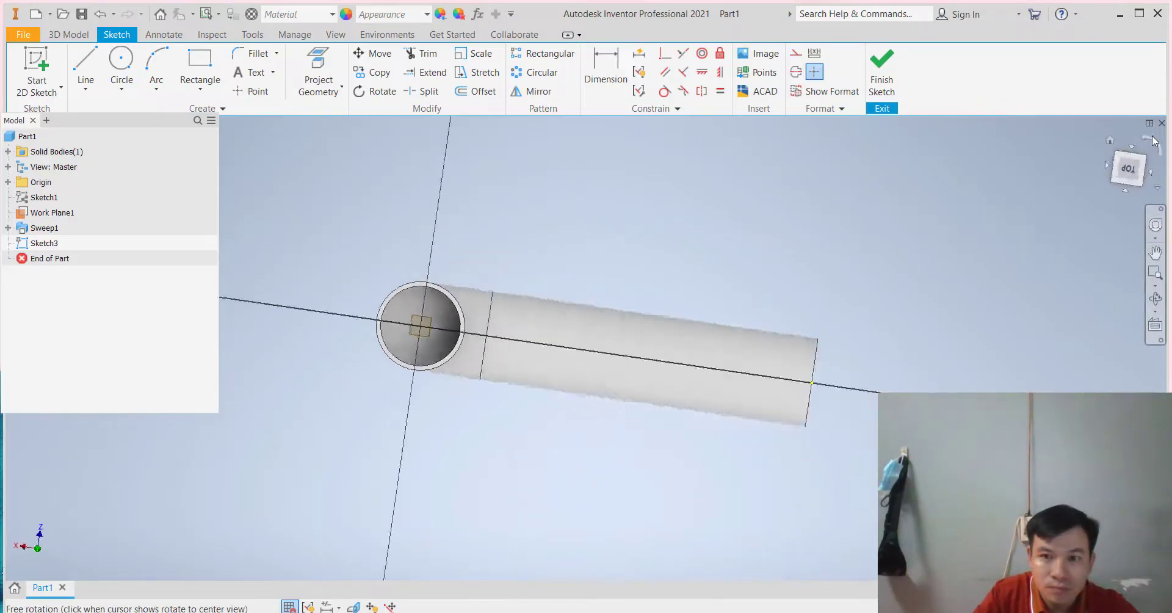
{"action": "left_click", "coordinate": [1159, 153]}
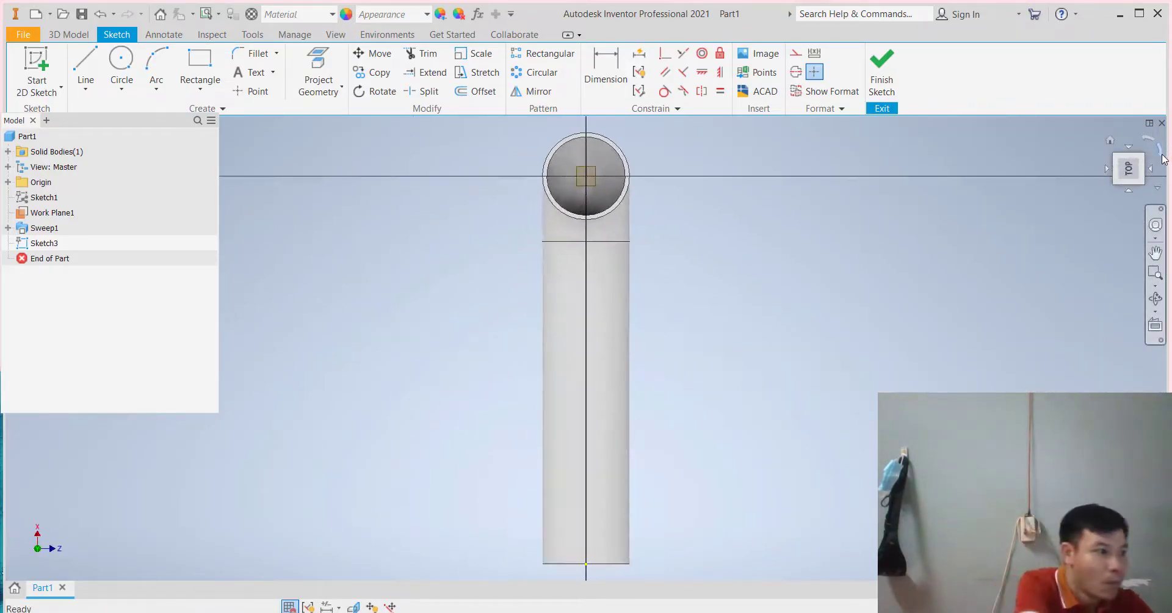
{"action": "left_click", "coordinate": [1160, 155]}
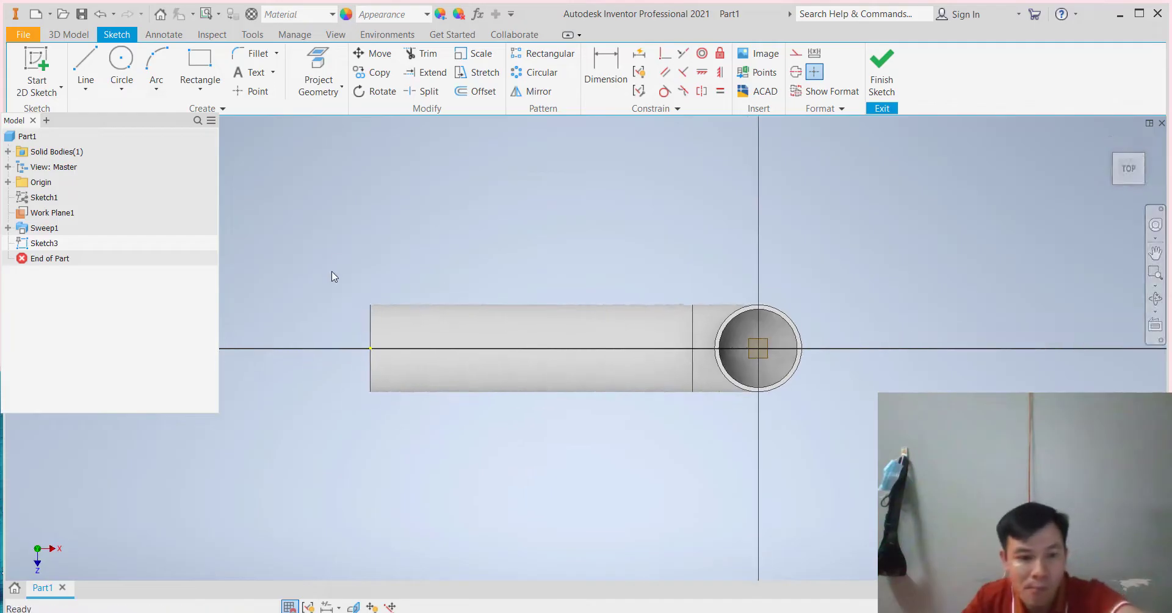
{"action": "left_click", "coordinate": [121, 64]}
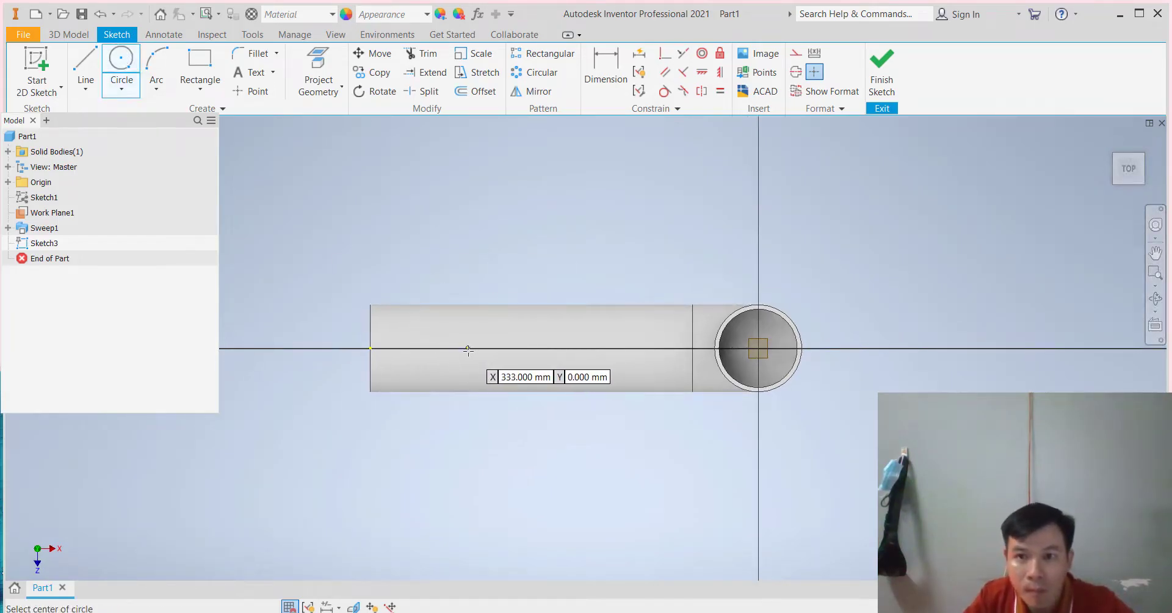
{"action": "left_click", "coordinate": [424, 349]}
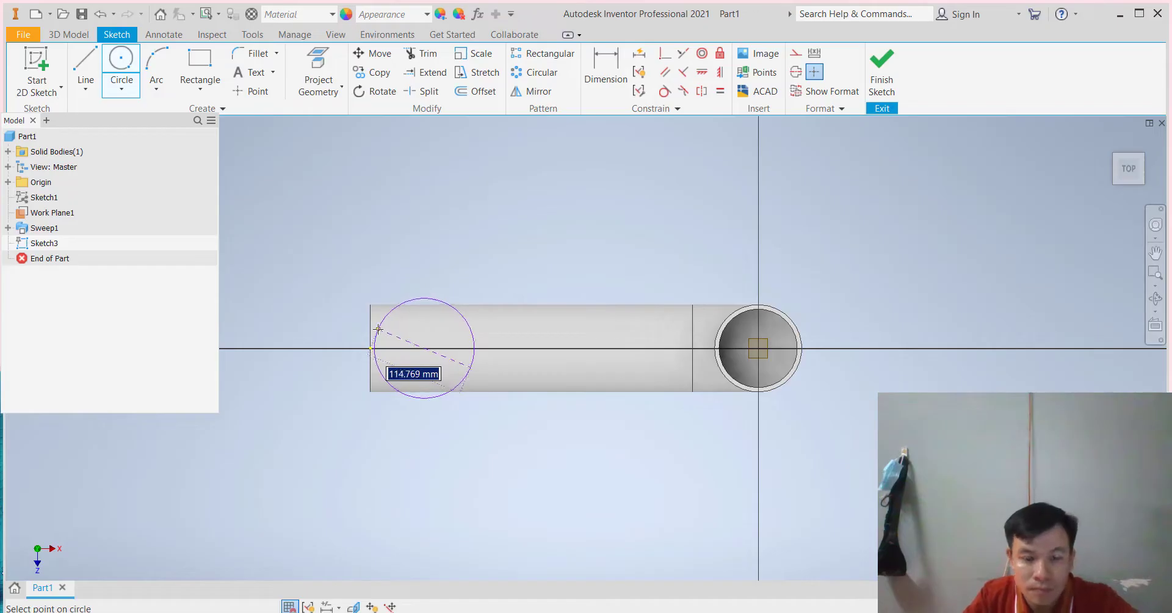
{"action": "type", "text": "90"}
{"action": "key", "text": "Return"}
Add a concentric 100 mm circle on the 90 mm circle's centre and dimension the sketch.
{"action": "scroll", "coordinate": [428, 346], "scroll_direction": "up", "scroll_amount": 3}
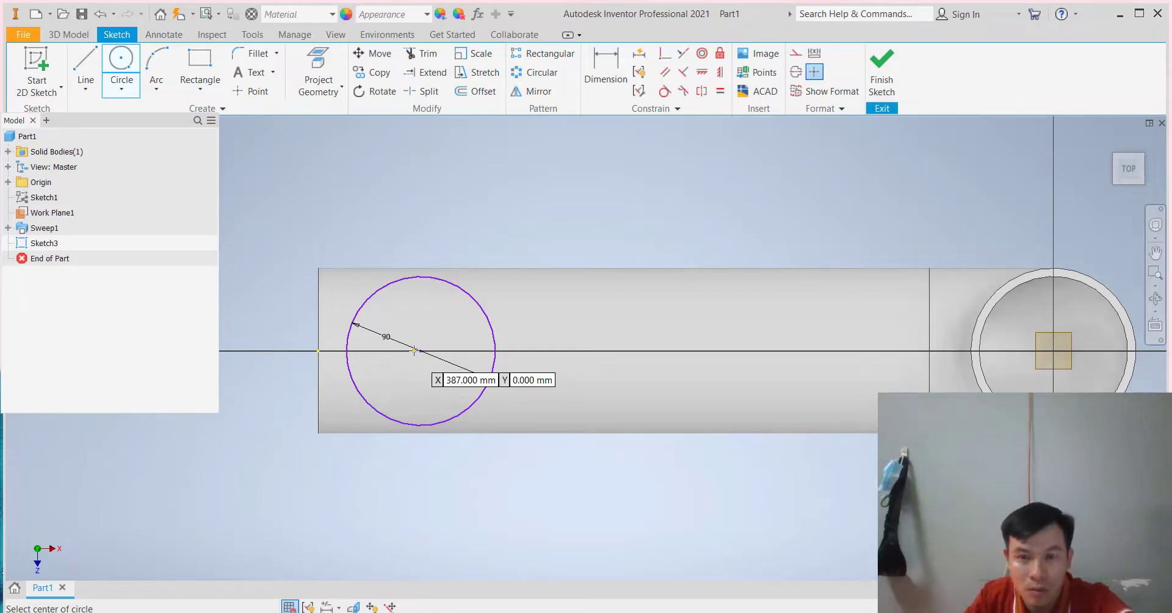
{"action": "left_click", "coordinate": [421, 350]}
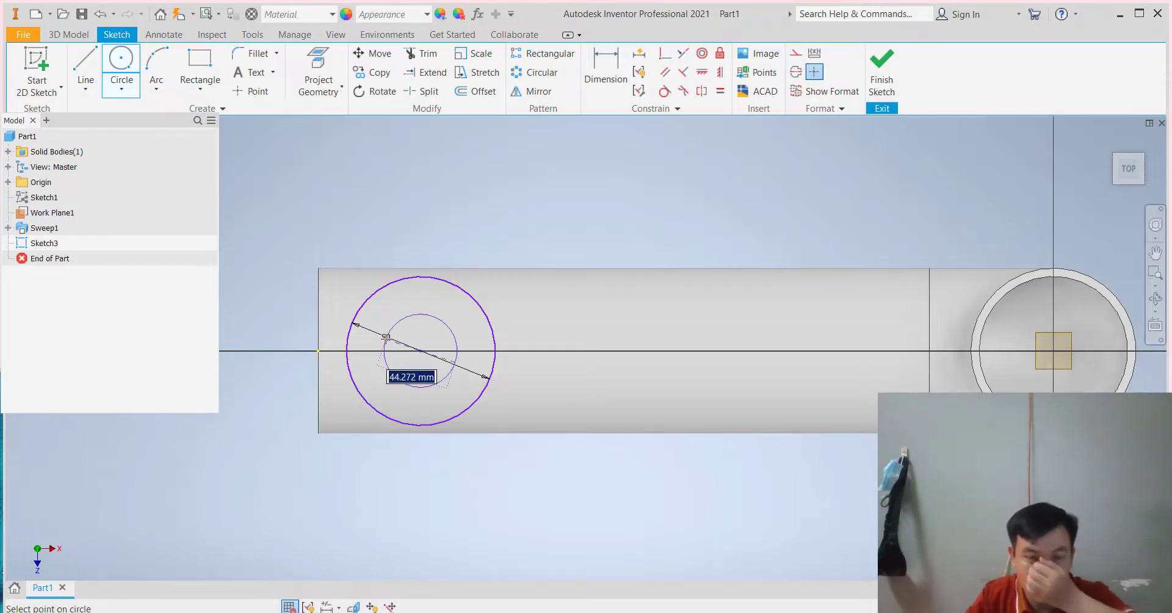
{"action": "type", "text": "100"}
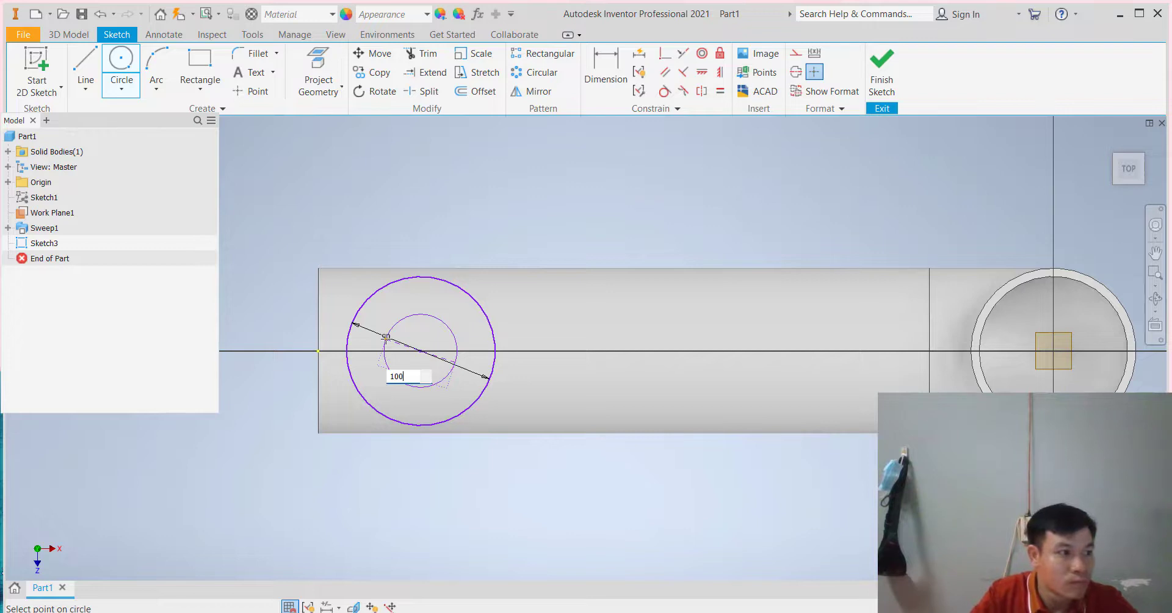
{"action": "key", "text": "Return"}
{"action": "scroll", "coordinate": [570, 337], "scroll_direction": "down", "scroll_amount": 5}
{"action": "scroll", "coordinate": [580, 326], "scroll_direction": "up", "scroll_amount": 4}
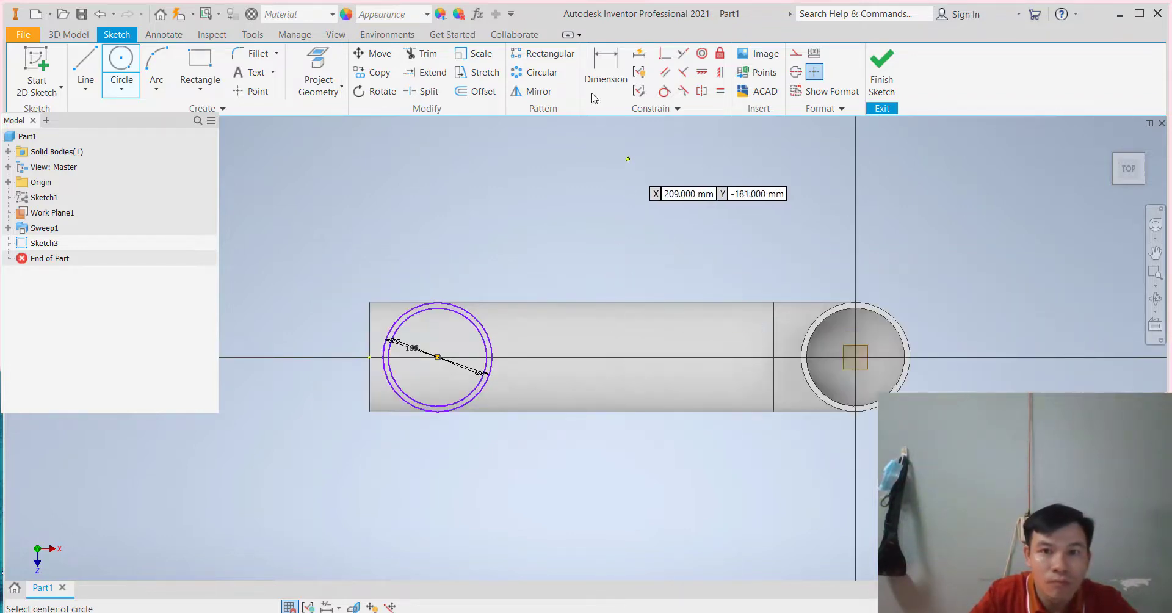
{"action": "left_click", "coordinate": [603, 64]}
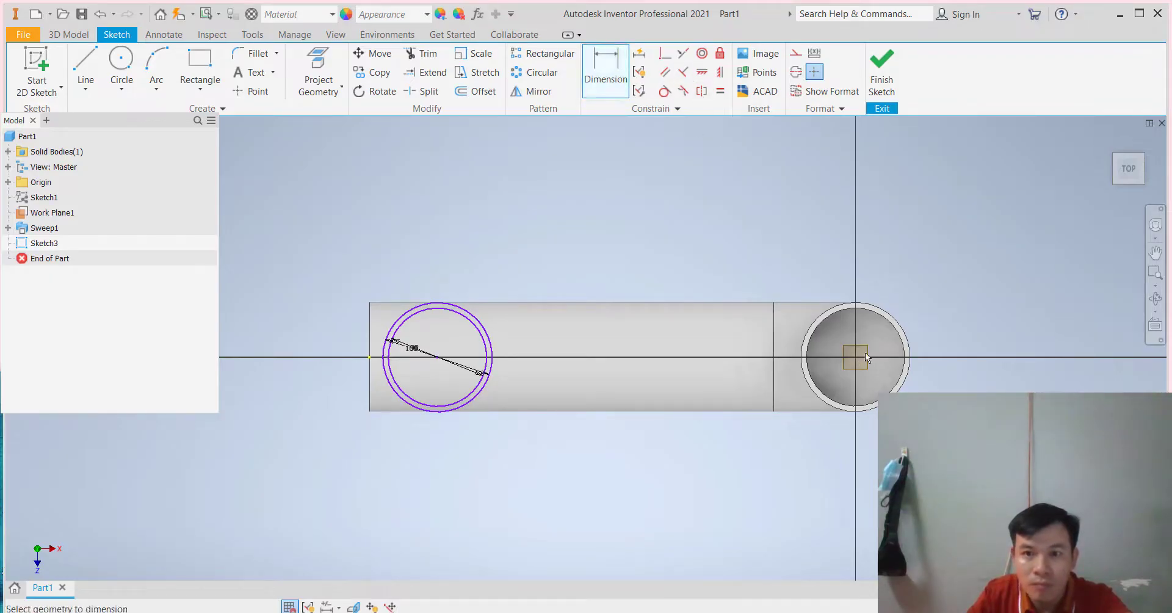
{"action": "right_click", "coordinate": [652, 202]}
Dimension the distance between the two circle centres as 380 mm.
{"action": "left_click", "coordinate": [644, 164]}
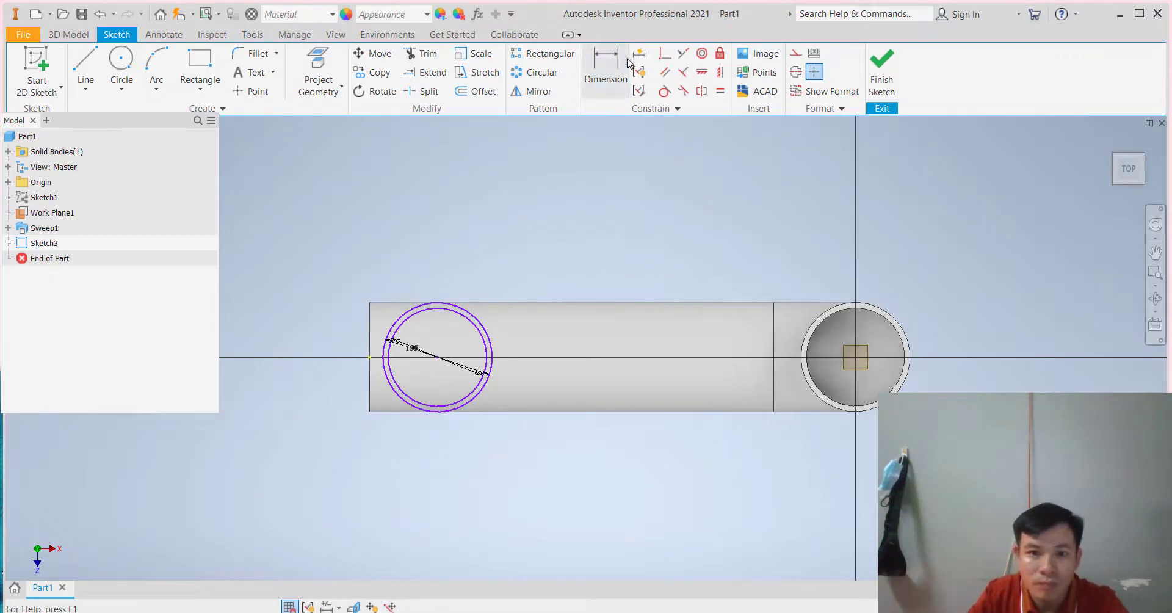
{"action": "left_click", "coordinate": [608, 58]}
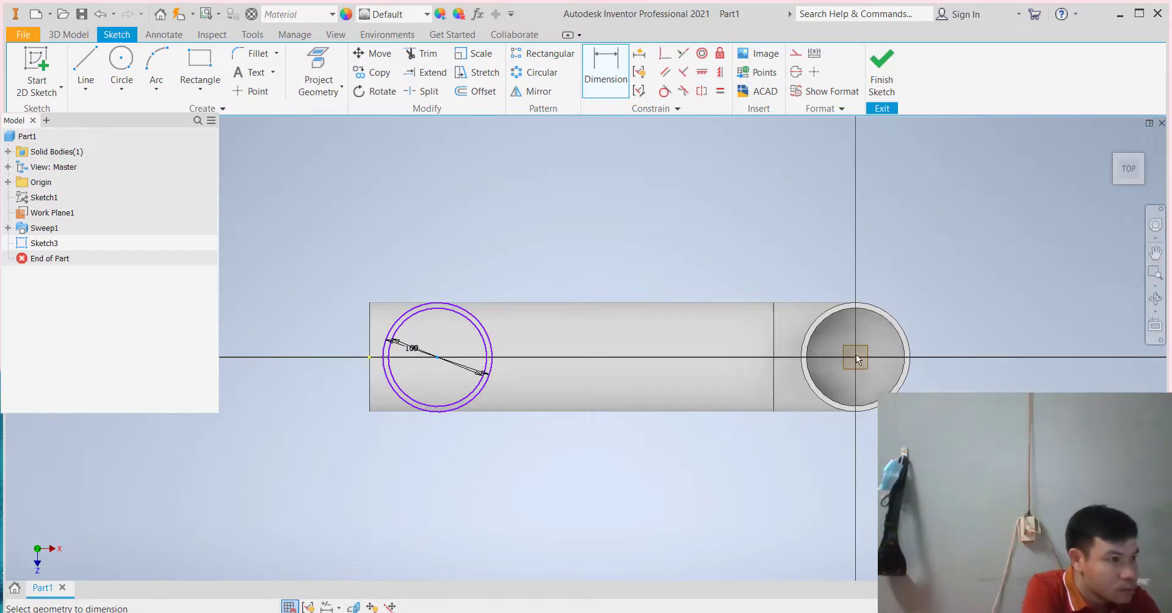
{"action": "right_click", "coordinate": [679, 226]}
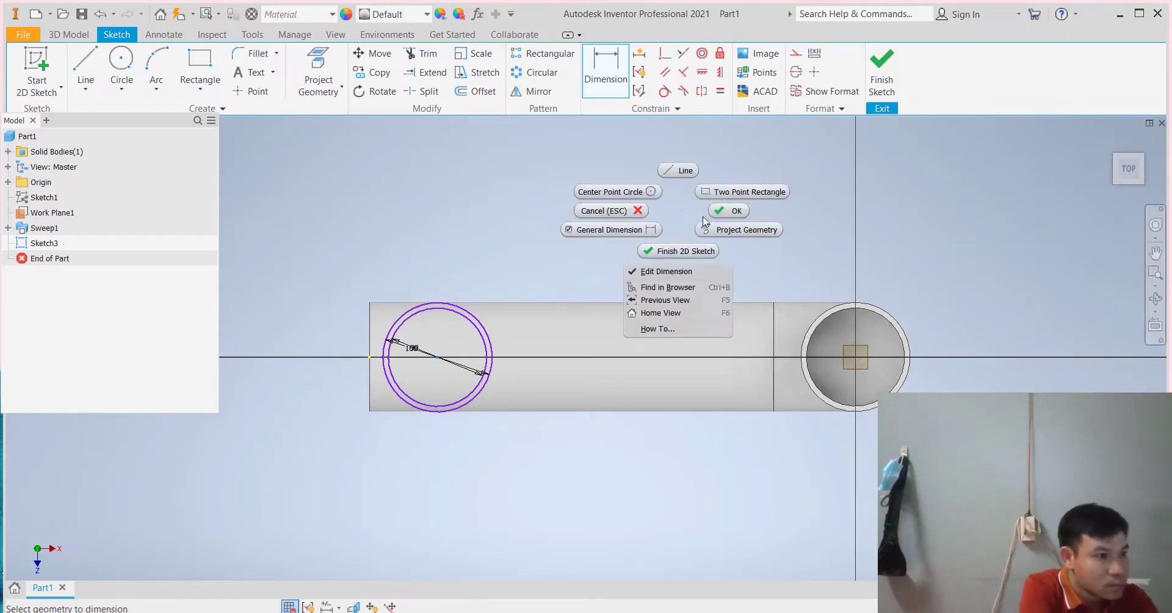
{"action": "left_click", "coordinate": [727, 215]}
{"action": "scroll", "coordinate": [756, 306], "scroll_direction": "down", "scroll_amount": 3}
{"action": "scroll", "coordinate": [755, 308], "scroll_direction": "up", "scroll_amount": 2}
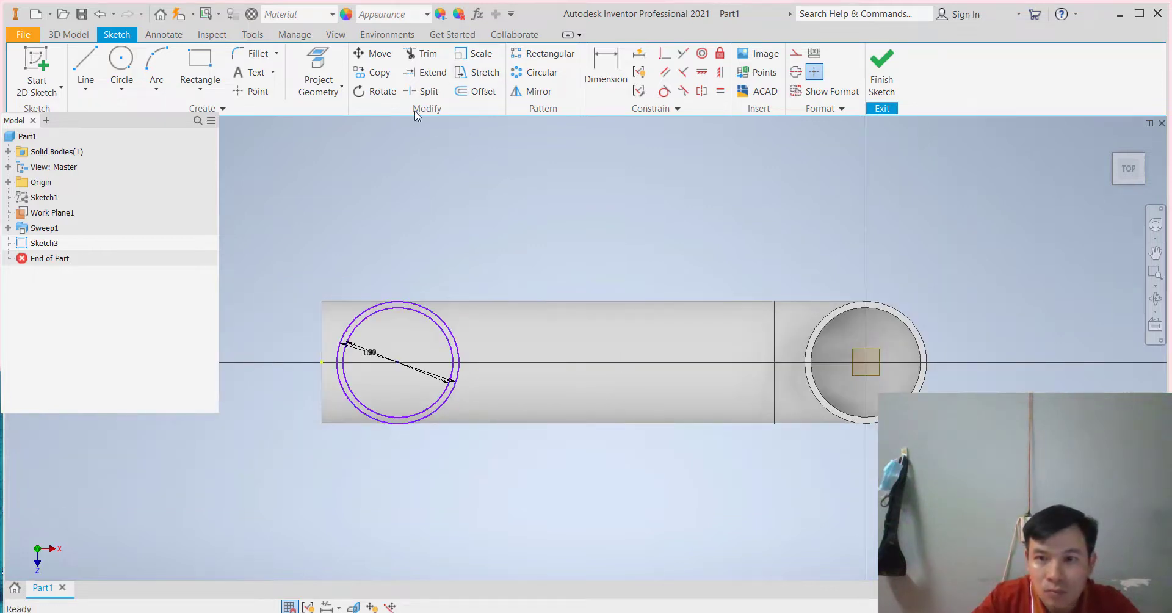
{"action": "left_click", "coordinate": [595, 65]}
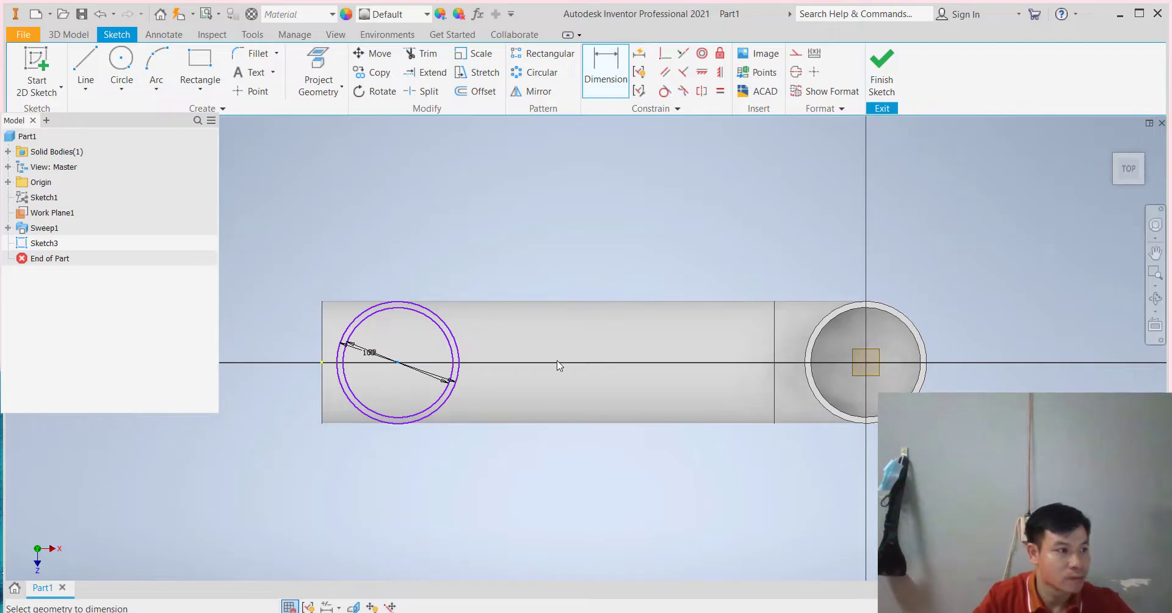
{"action": "key", "text": "Escape"}
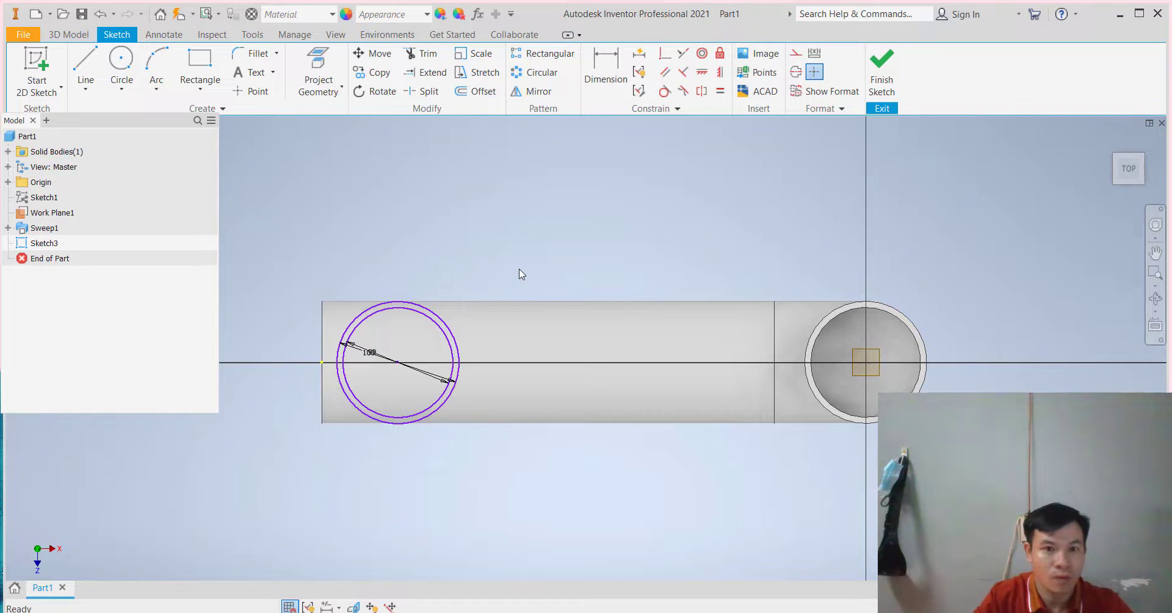
{"action": "key", "text": "d"}
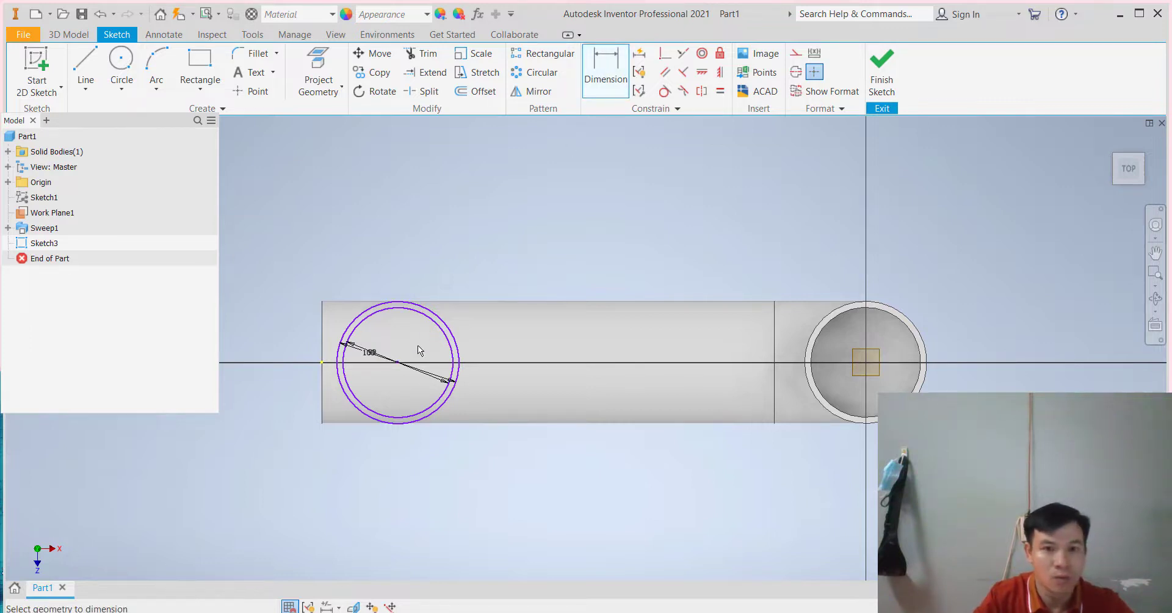
{"action": "left_click", "coordinate": [400, 361]}
{"action": "left_click", "coordinate": [885, 310]}
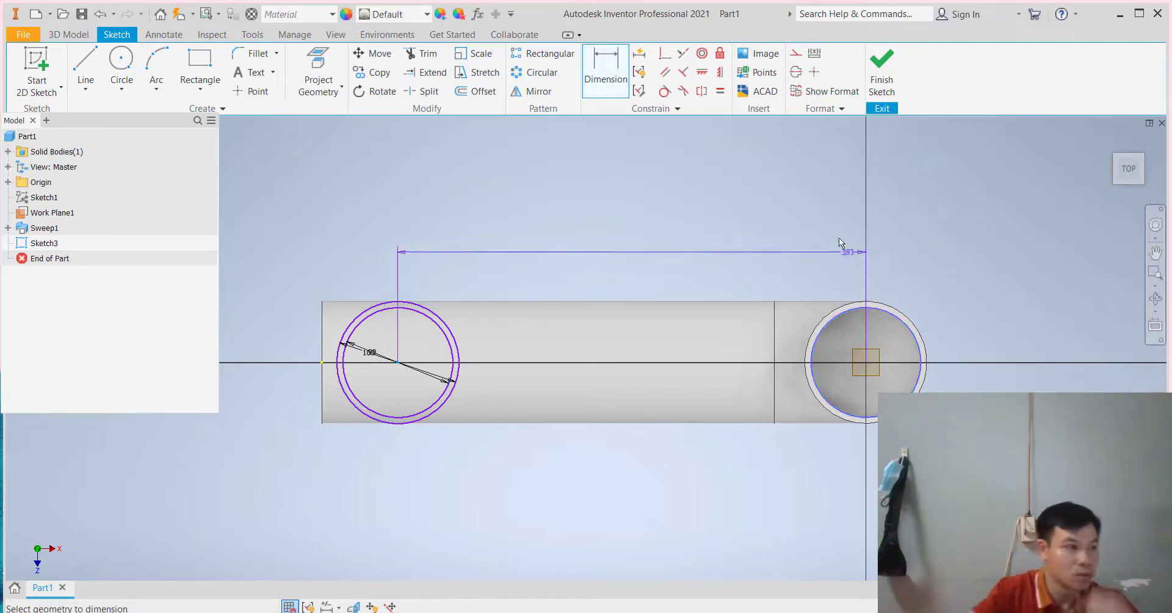
{"action": "left_click", "coordinate": [639, 185]}
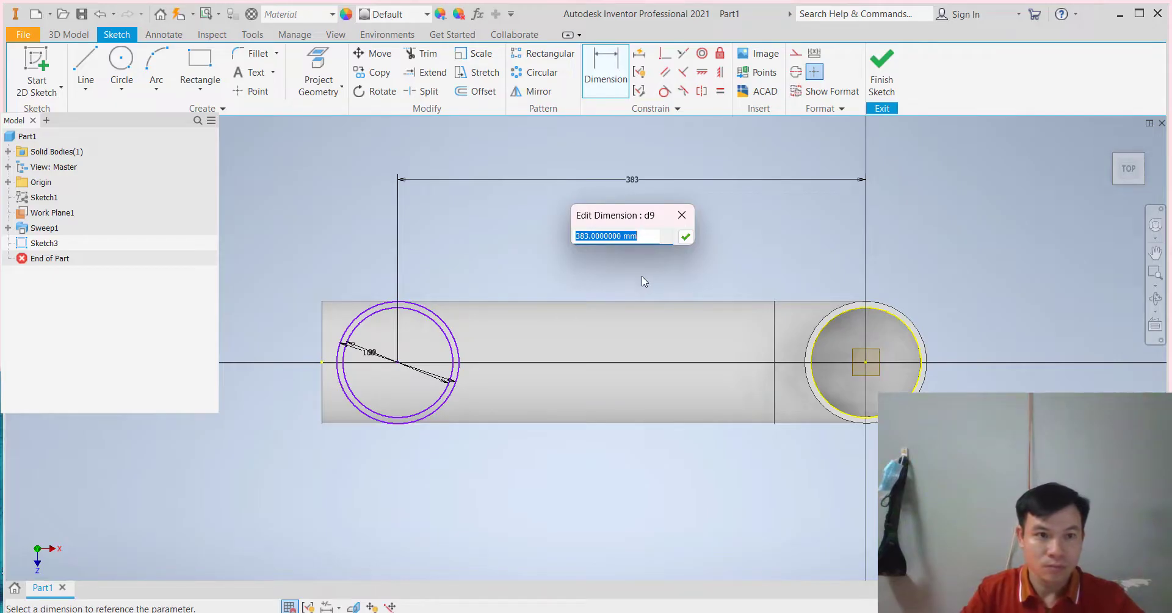
{"action": "type", "text": "380"}
{"action": "left_click", "coordinate": [683, 237]}
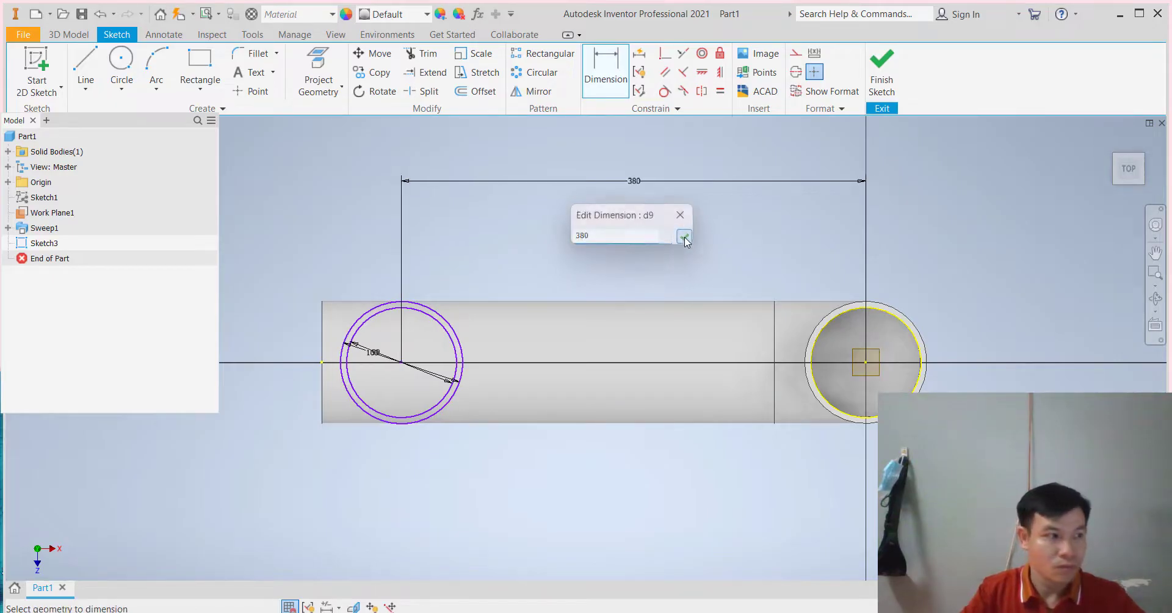
Constrain the two circle centres horizontally level and finish the sketch.
{"action": "scroll", "coordinate": [715, 247], "scroll_direction": "up", "scroll_amount": 3}
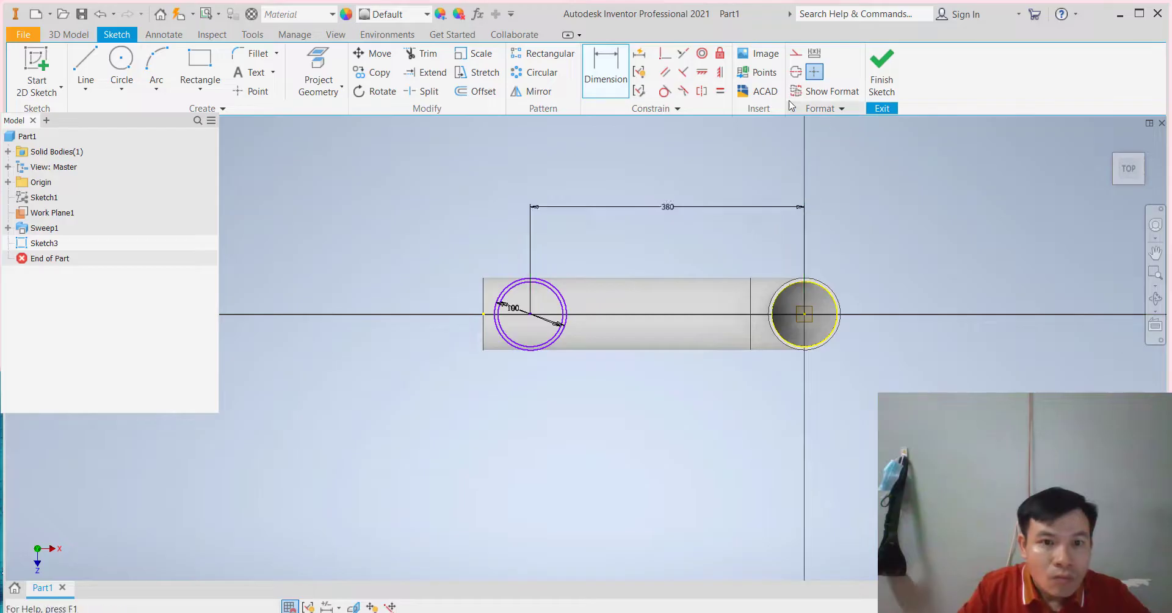
{"action": "left_click", "coordinate": [702, 72]}
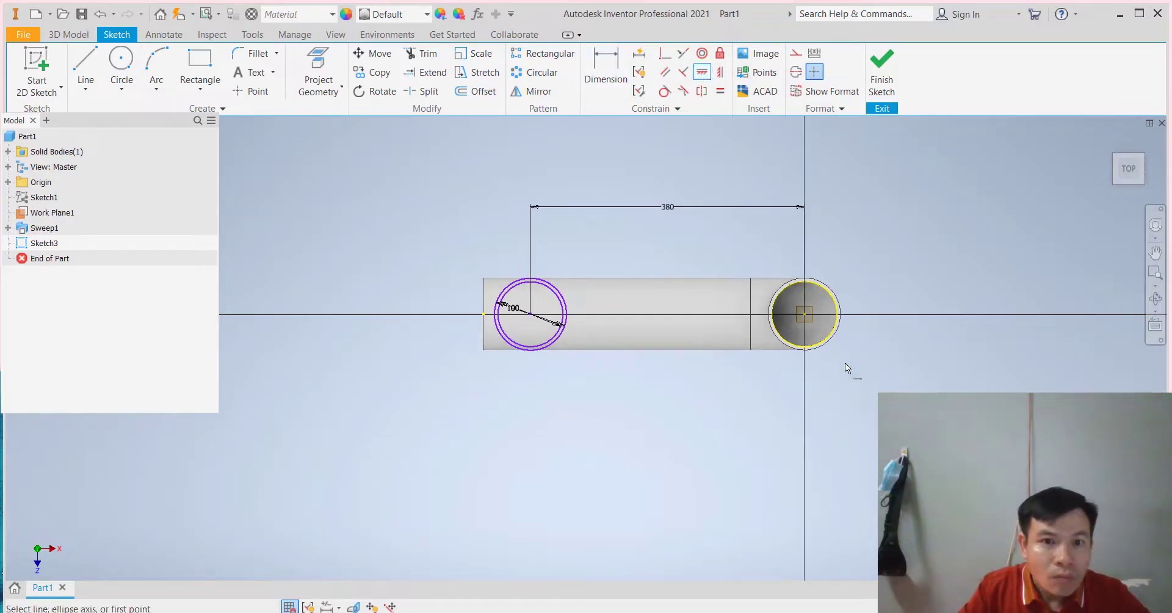
{"action": "left_click", "coordinate": [804, 315]}
{"action": "left_click", "coordinate": [529, 314]}
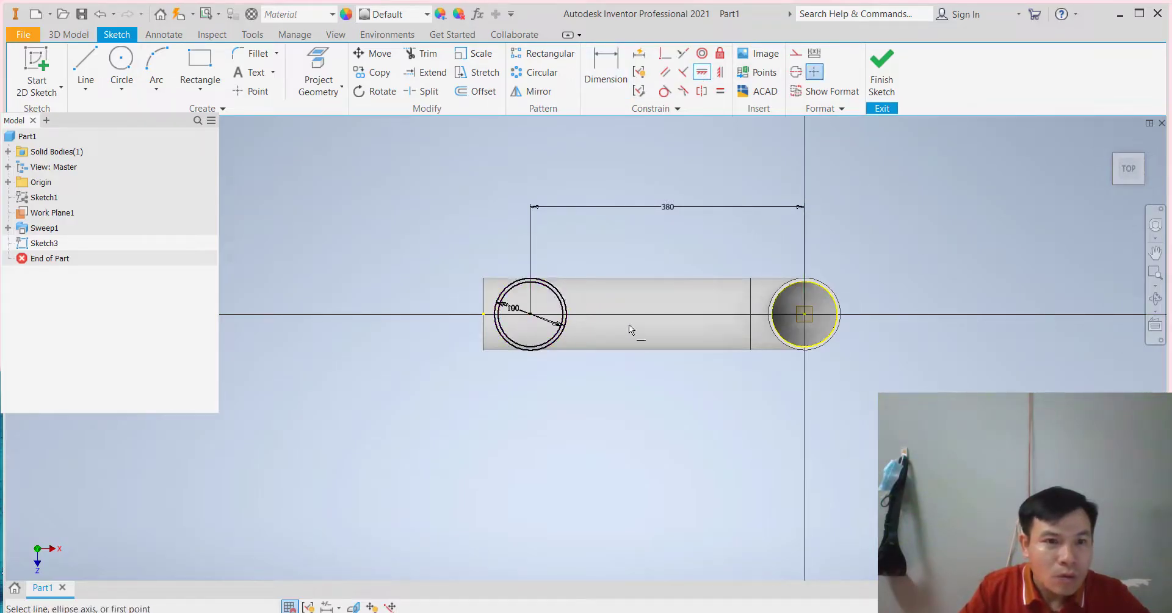
{"action": "right_click", "coordinate": [391, 150]}
{"action": "left_click", "coordinate": [426, 149]}
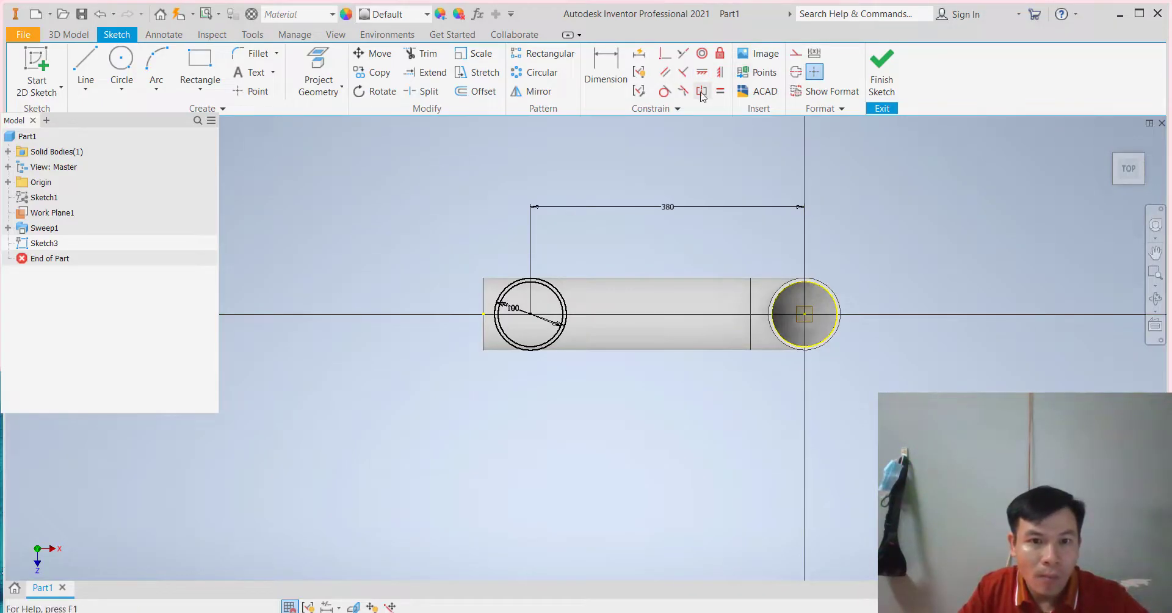
{"action": "left_click", "coordinate": [879, 76]}
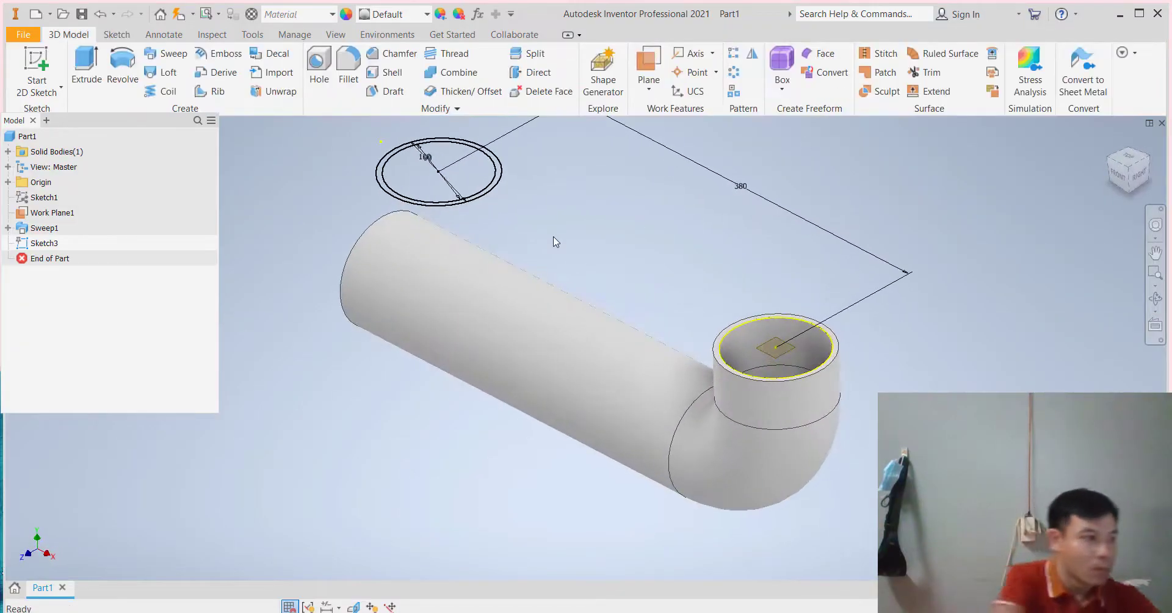
{"action": "left_click", "coordinate": [86, 67]}
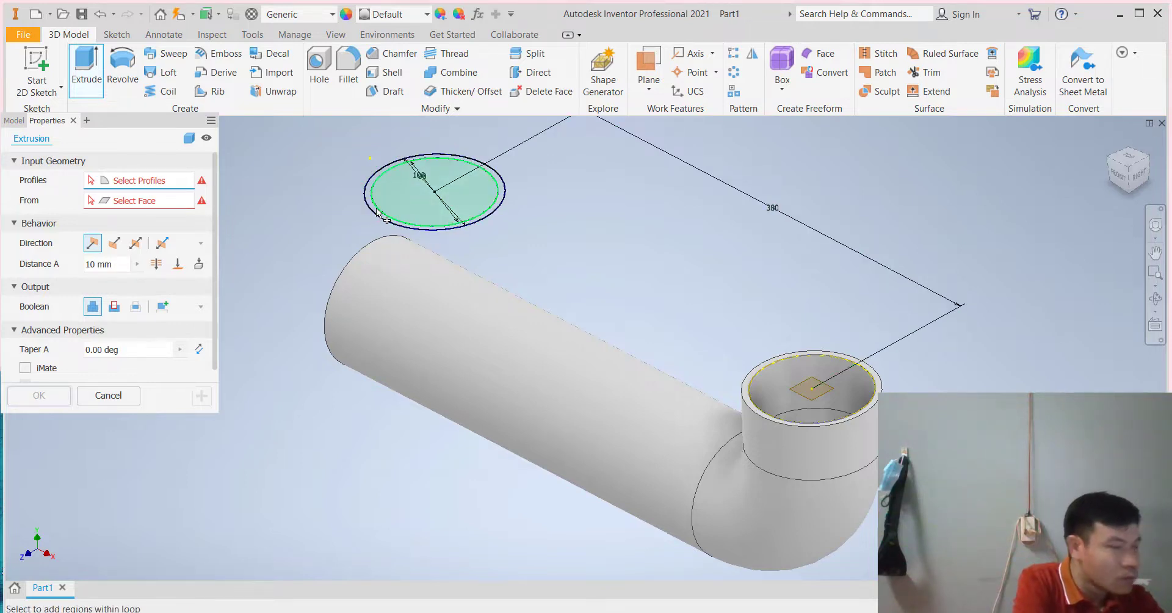
{"action": "scroll", "coordinate": [376, 214], "scroll_direction": "down", "scroll_amount": 3}
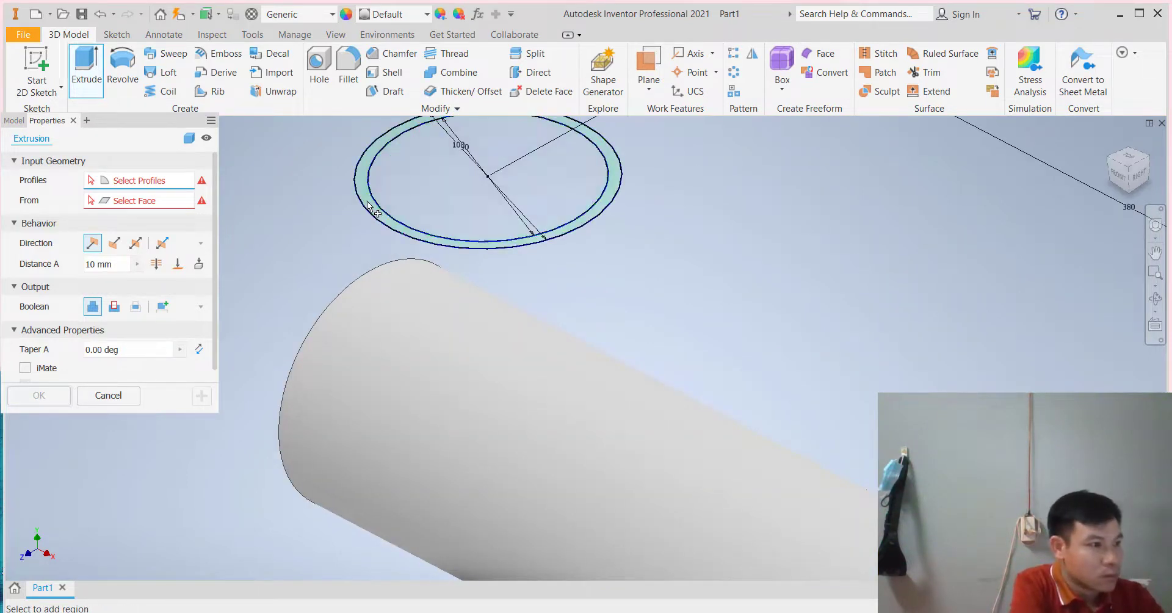
{"action": "left_click", "coordinate": [368, 206]}
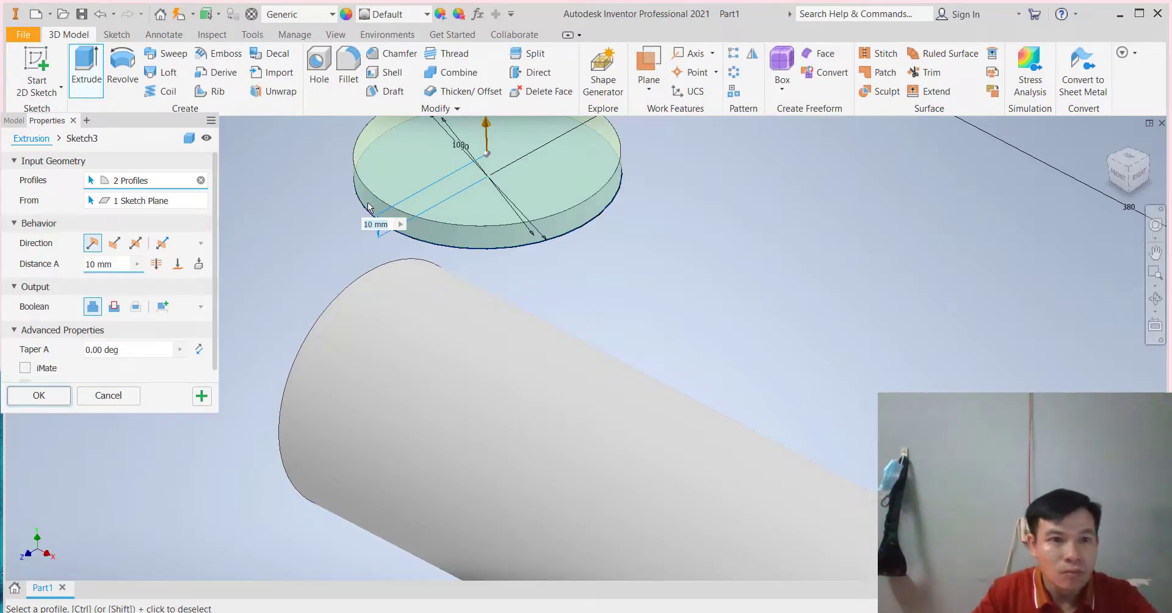
{"action": "key", "text": "Escape"}
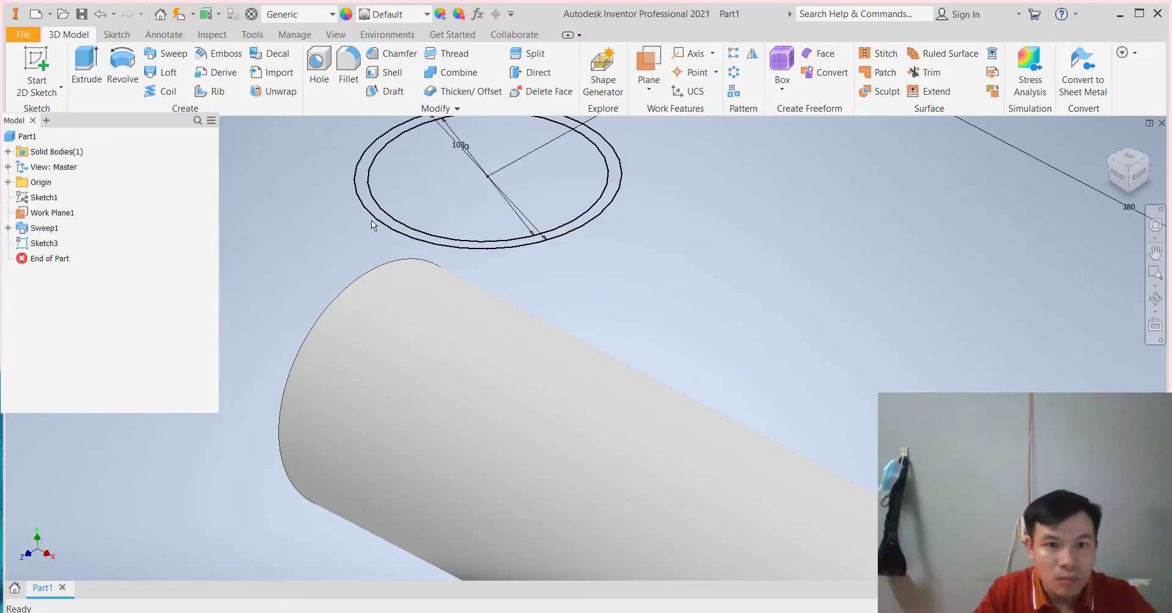
{"action": "left_click", "coordinate": [378, 216]}
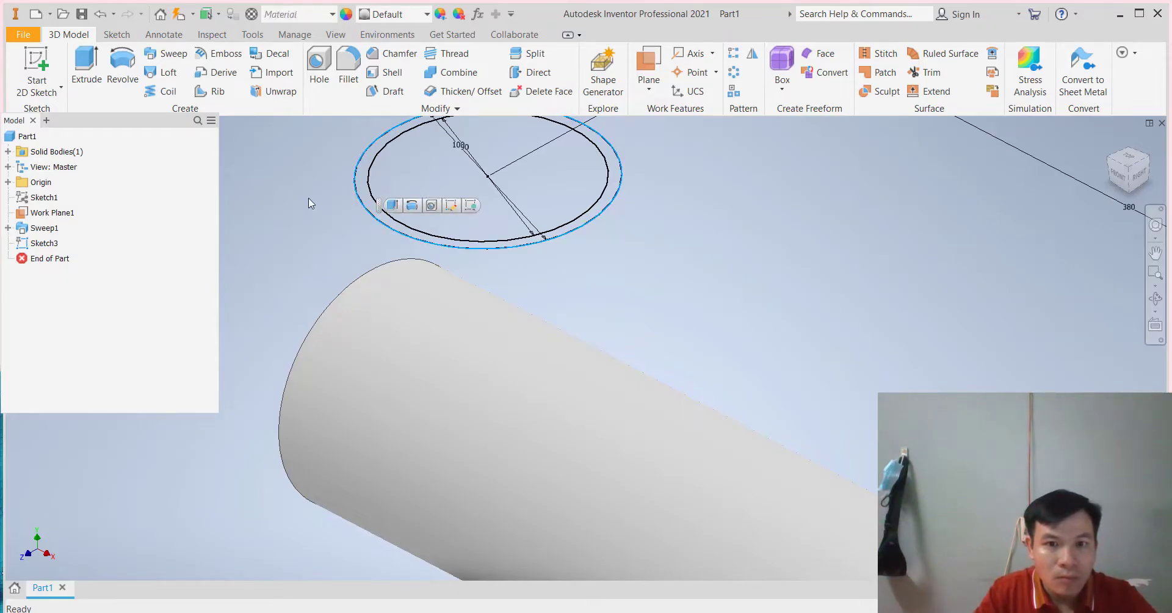
{"action": "left_click", "coordinate": [326, 201]}
{"action": "scroll", "coordinate": [457, 173], "scroll_direction": "down", "scroll_amount": 2}
{"action": "scroll", "coordinate": [457, 173], "scroll_direction": "up", "scroll_amount": 3}
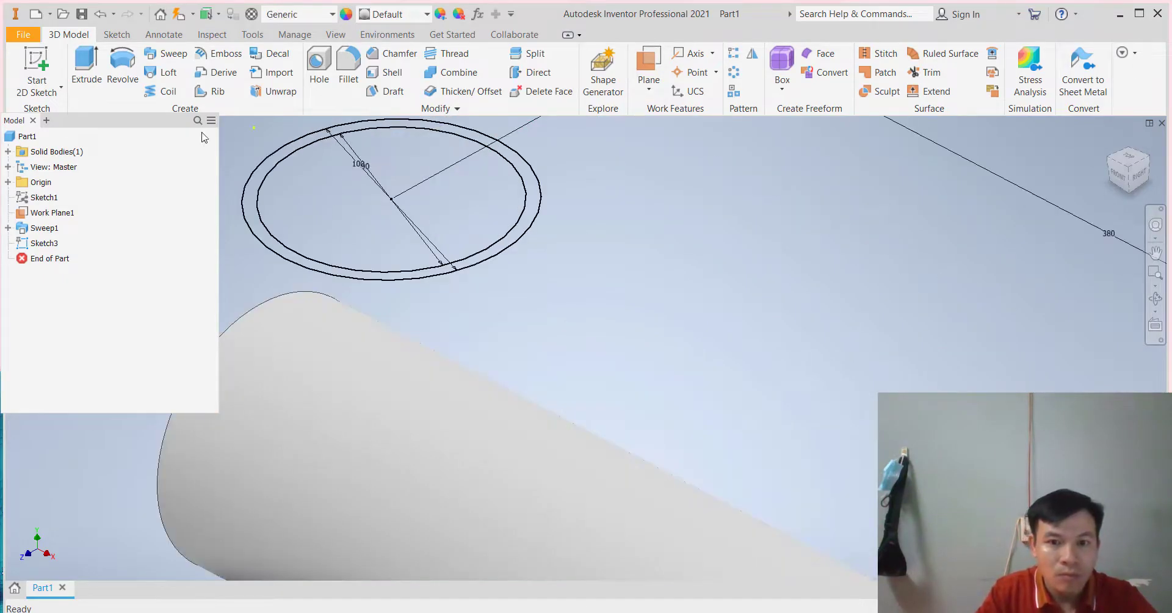
{"action": "left_click", "coordinate": [90, 66]}
{"action": "scroll", "coordinate": [288, 136], "scroll_direction": "down", "scroll_amount": 2}
{"action": "scroll", "coordinate": [293, 137], "scroll_direction": "up", "scroll_amount": 3}
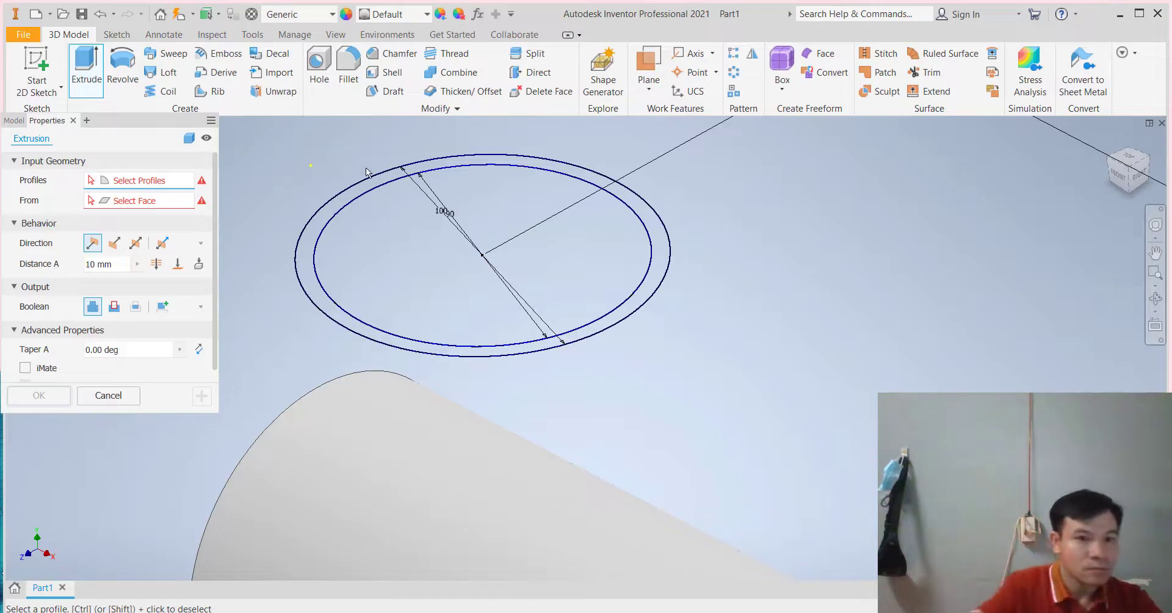
{"action": "left_click", "coordinate": [330, 209]}
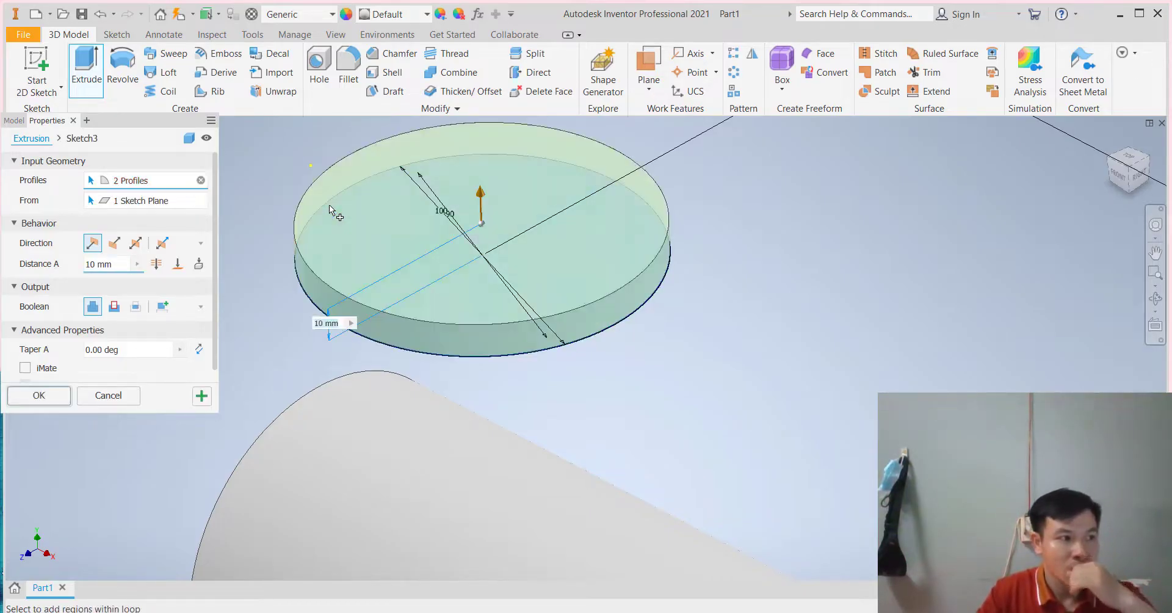
{"action": "scroll", "coordinate": [287, 251], "scroll_direction": "down", "scroll_amount": 1}
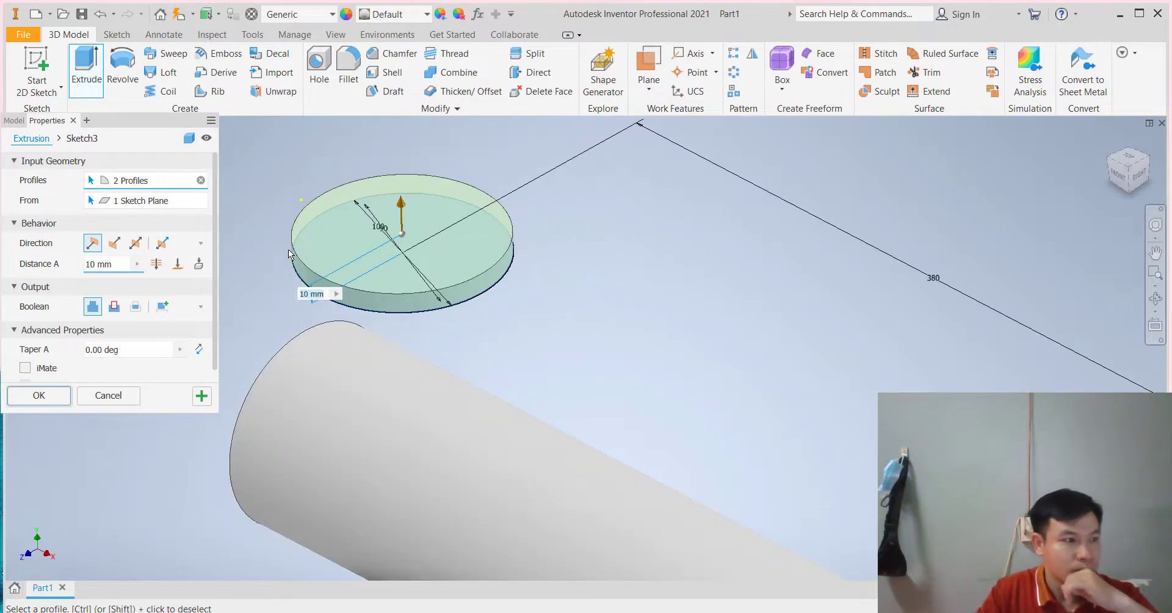
{"action": "scroll", "coordinate": [288, 248], "scroll_direction": "down", "scroll_amount": 1}
{"action": "scroll", "coordinate": [265, 221], "scroll_direction": "up", "scroll_amount": 2}
{"action": "scroll", "coordinate": [276, 220], "scroll_direction": "up", "scroll_amount": 1}
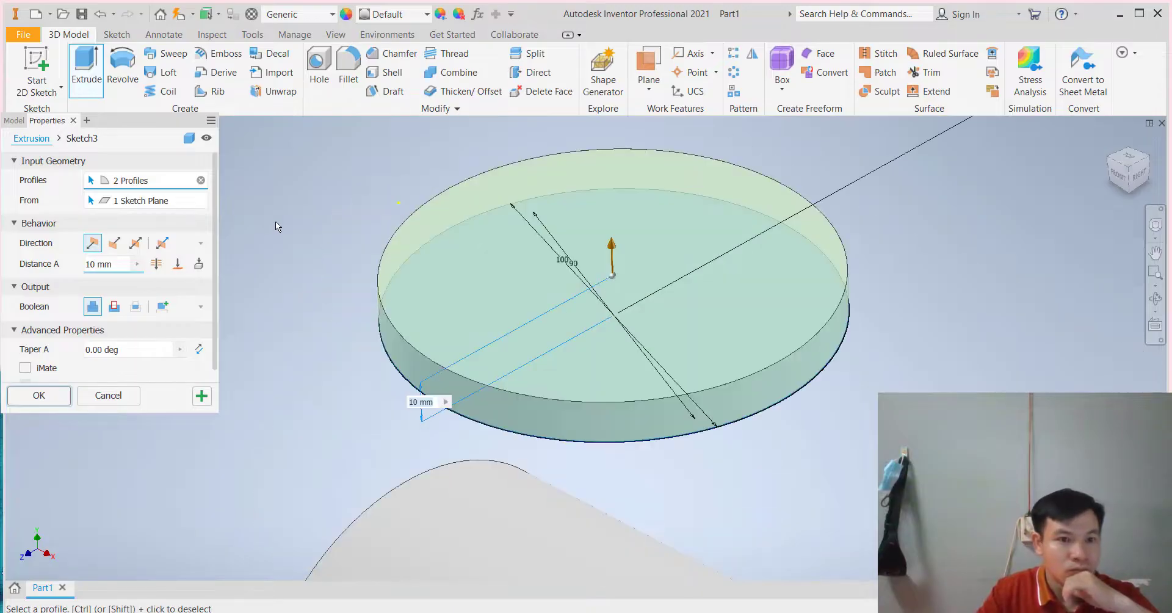
{"action": "key", "text": "Escape"}
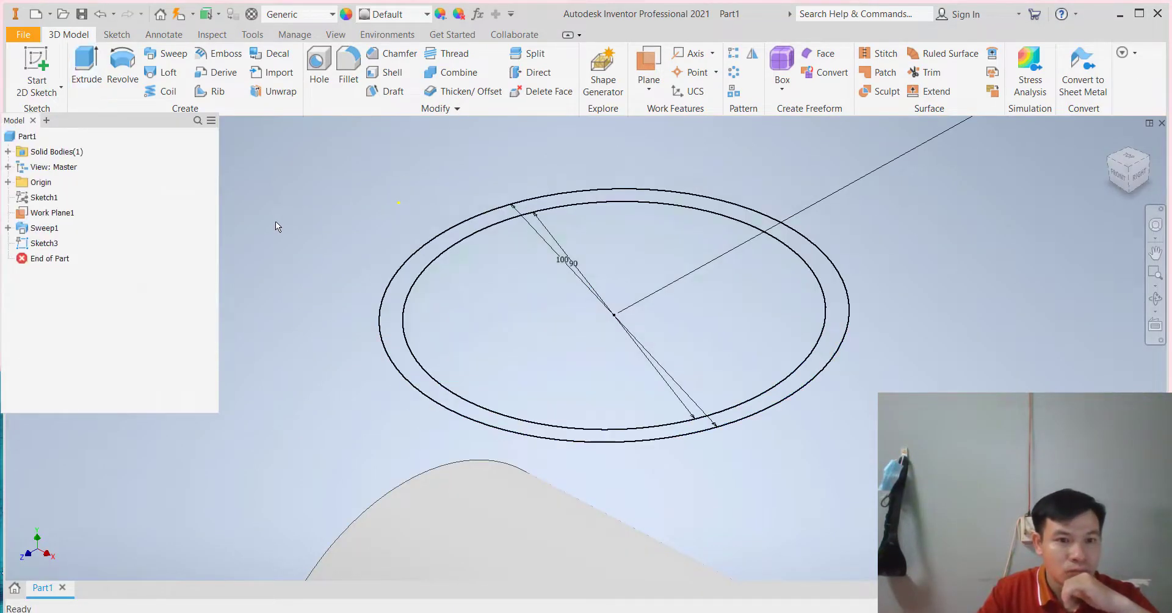
{"action": "left_click", "coordinate": [449, 247]}
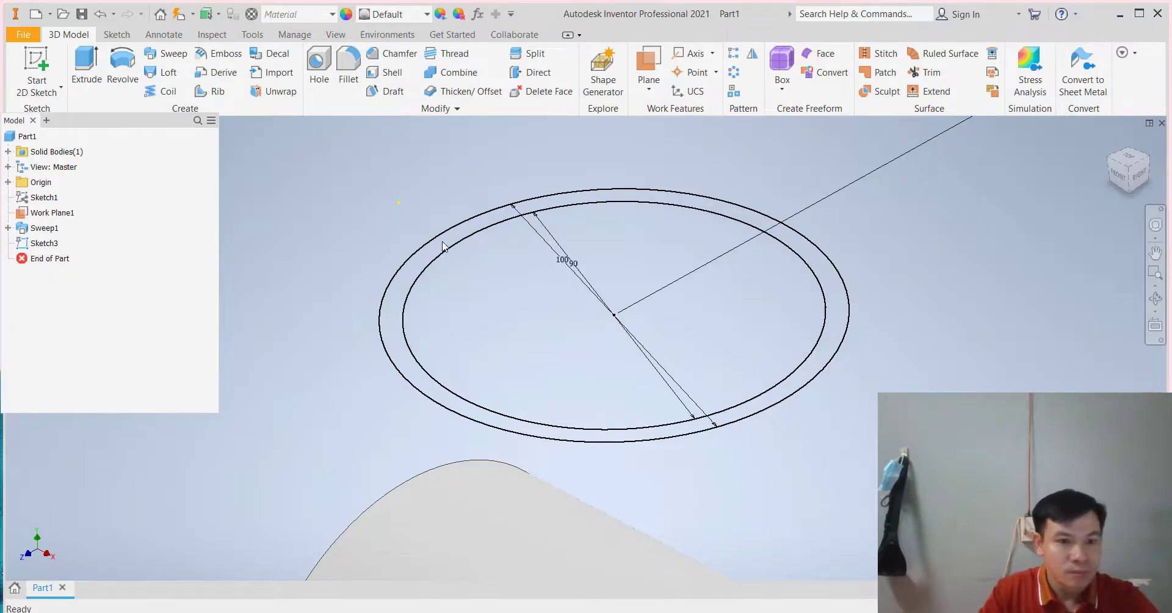
{"action": "left_click", "coordinate": [379, 249]}
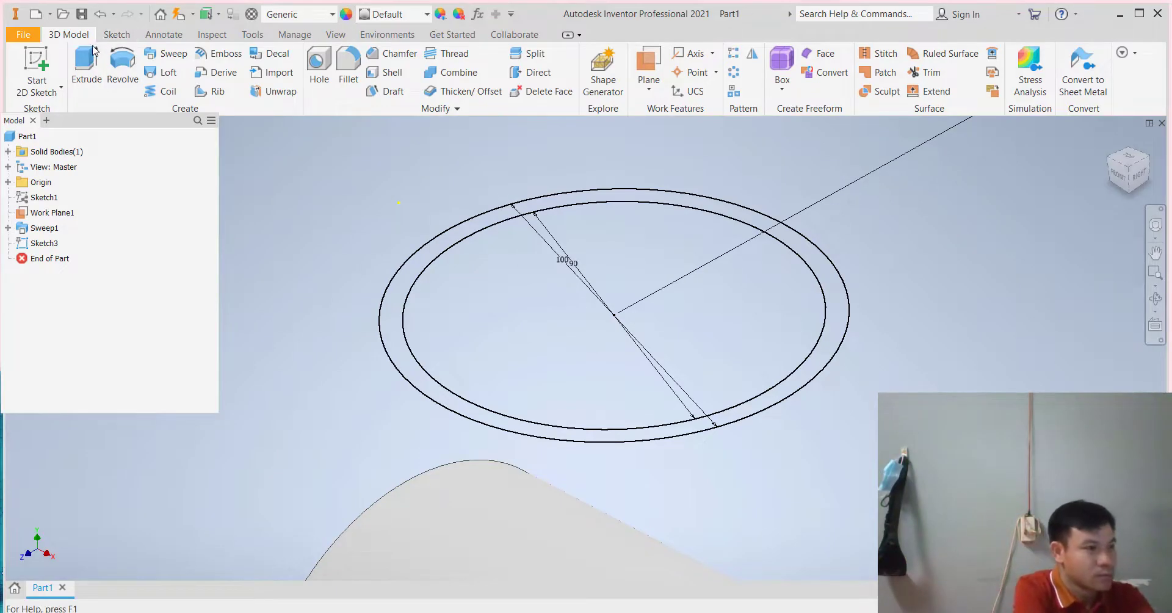
Extrude only the ring profile downward with a To Next extent so it meets the pipe body.
{"action": "left_click", "coordinate": [86, 67]}
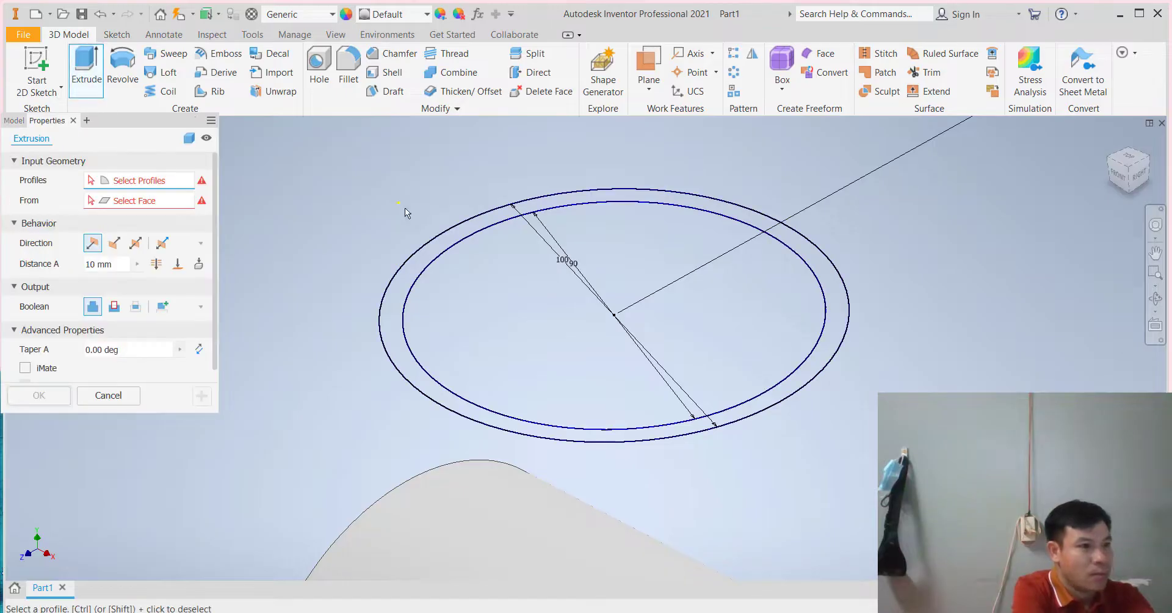
{"action": "left_click", "coordinate": [427, 249]}
{"action": "scroll", "coordinate": [319, 191], "scroll_direction": "down", "scroll_amount": 5}
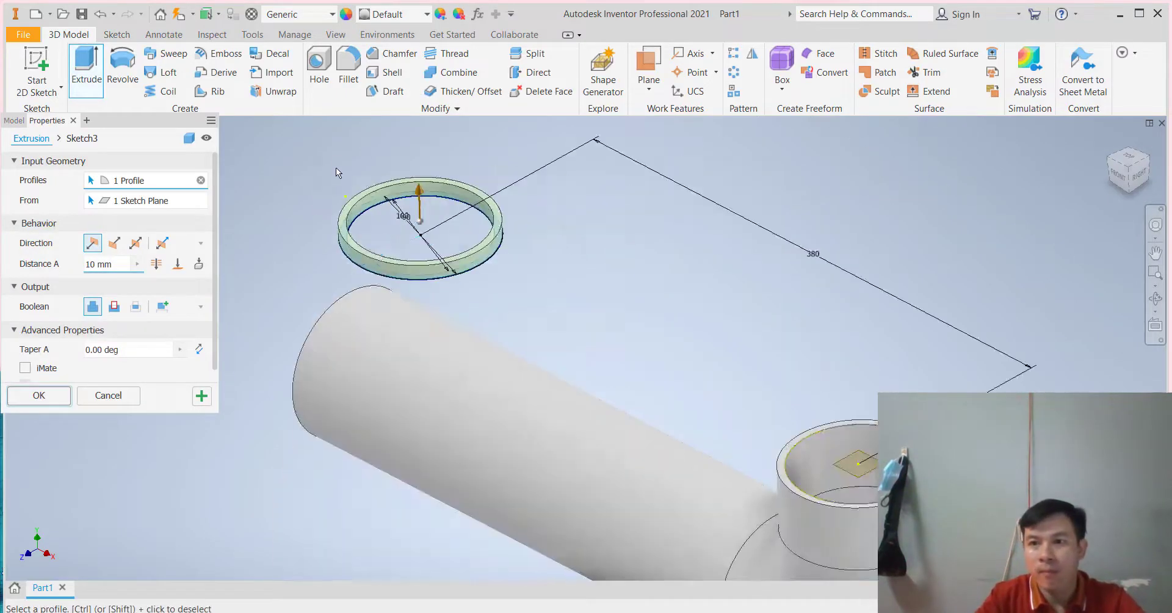
{"action": "scroll", "coordinate": [335, 164], "scroll_direction": "up", "scroll_amount": 6}
{"action": "scroll", "coordinate": [602, 457], "scroll_direction": "down", "scroll_amount": 5}
{"action": "scroll", "coordinate": [612, 449], "scroll_direction": "up", "scroll_amount": 3}
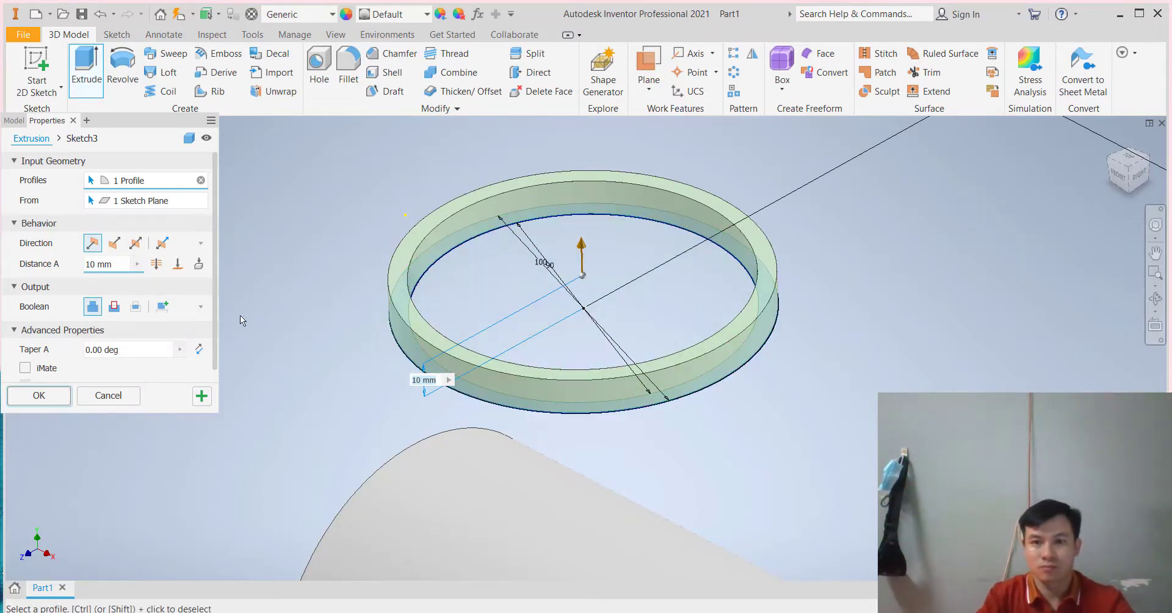
{"action": "left_click", "coordinate": [114, 243]}
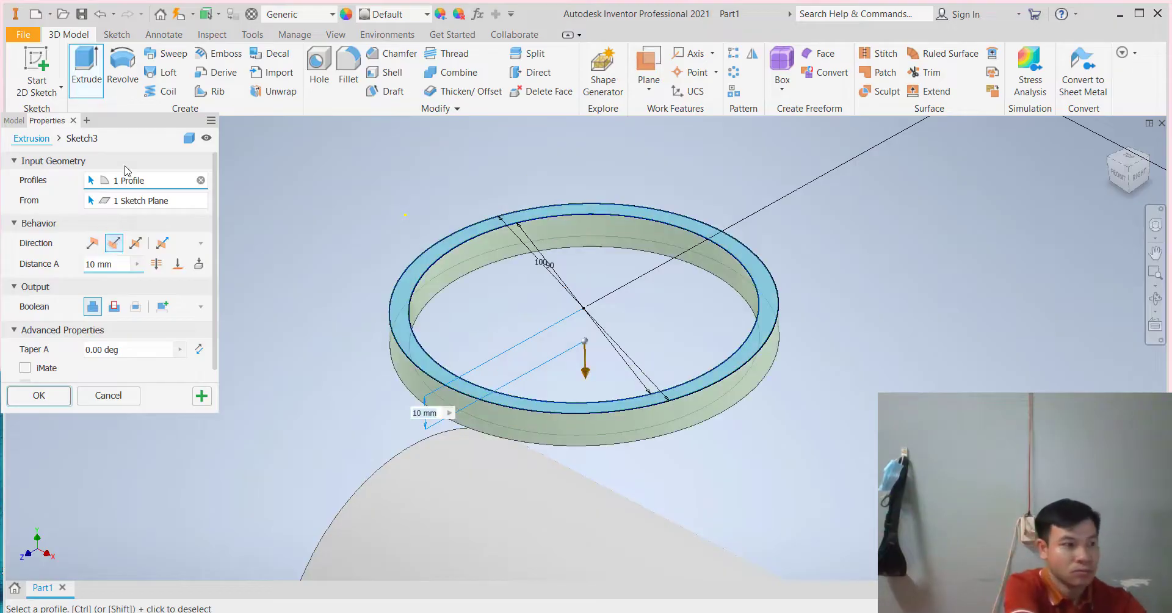
{"action": "left_click", "coordinate": [199, 265]}
{"action": "scroll", "coordinate": [370, 354], "scroll_direction": "down", "scroll_amount": 5}
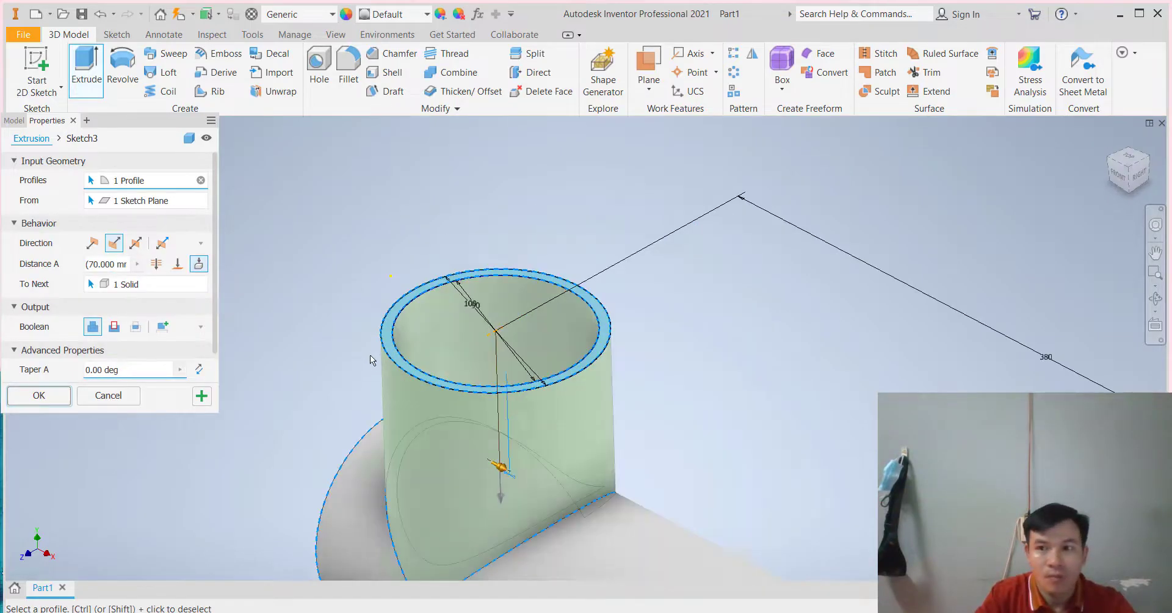
{"action": "left_click", "coordinate": [43, 396]}
{"action": "scroll", "coordinate": [502, 437], "scroll_direction": "down", "scroll_amount": 5}
{"action": "scroll", "coordinate": [460, 451], "scroll_direction": "up", "scroll_amount": 3}
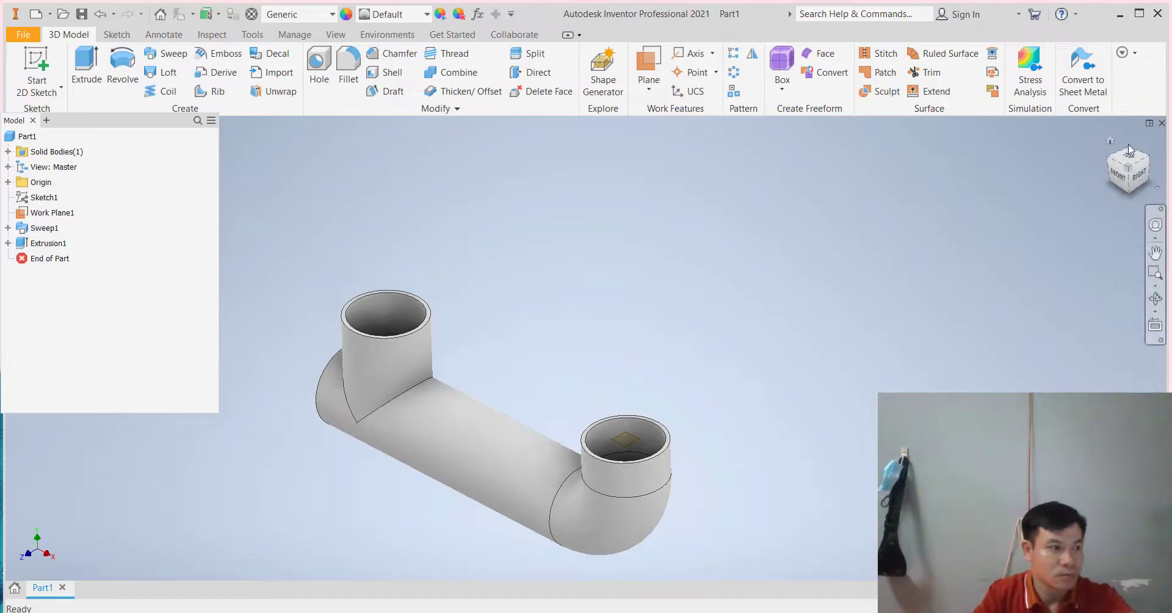
{"action": "left_click", "coordinate": [625, 445]}
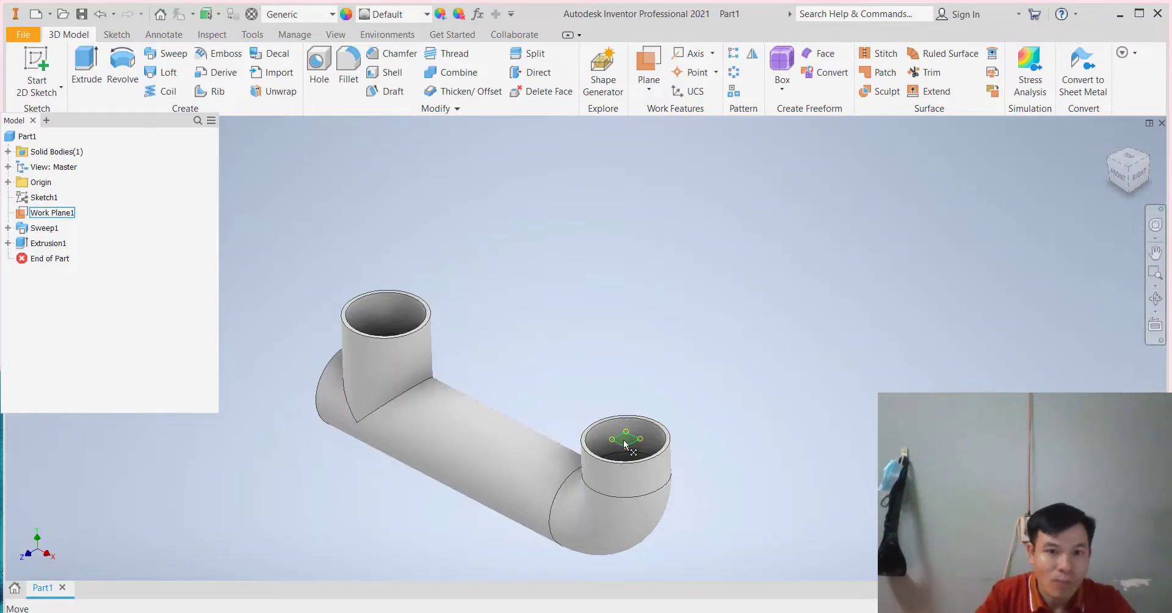
{"action": "key", "text": "Escape"}
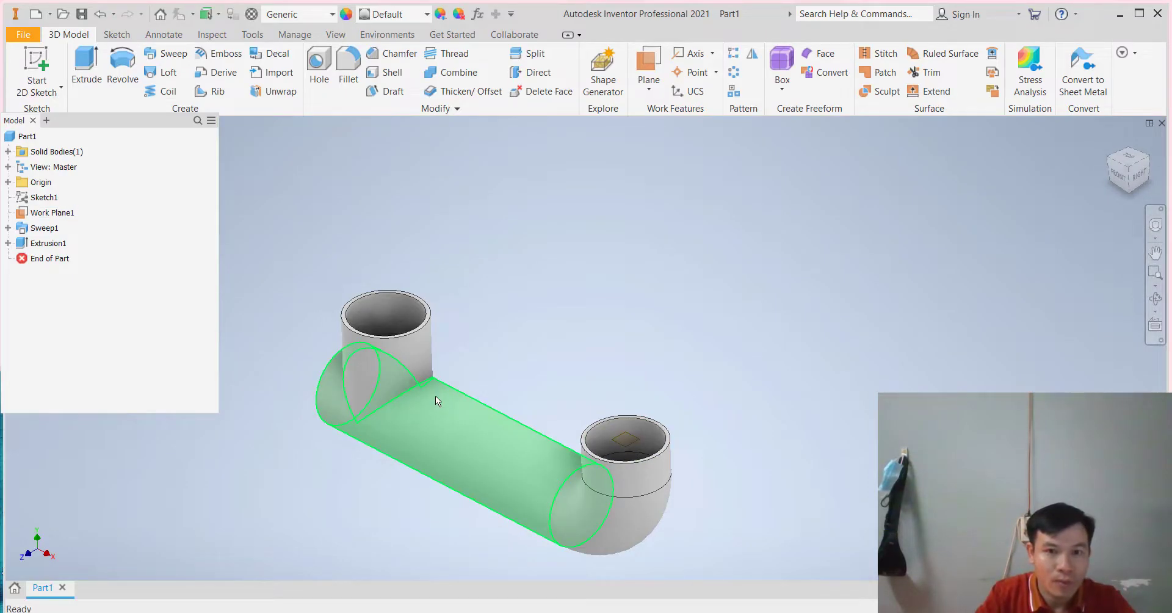
{"action": "mouse_move", "coordinate": [436, 399]}
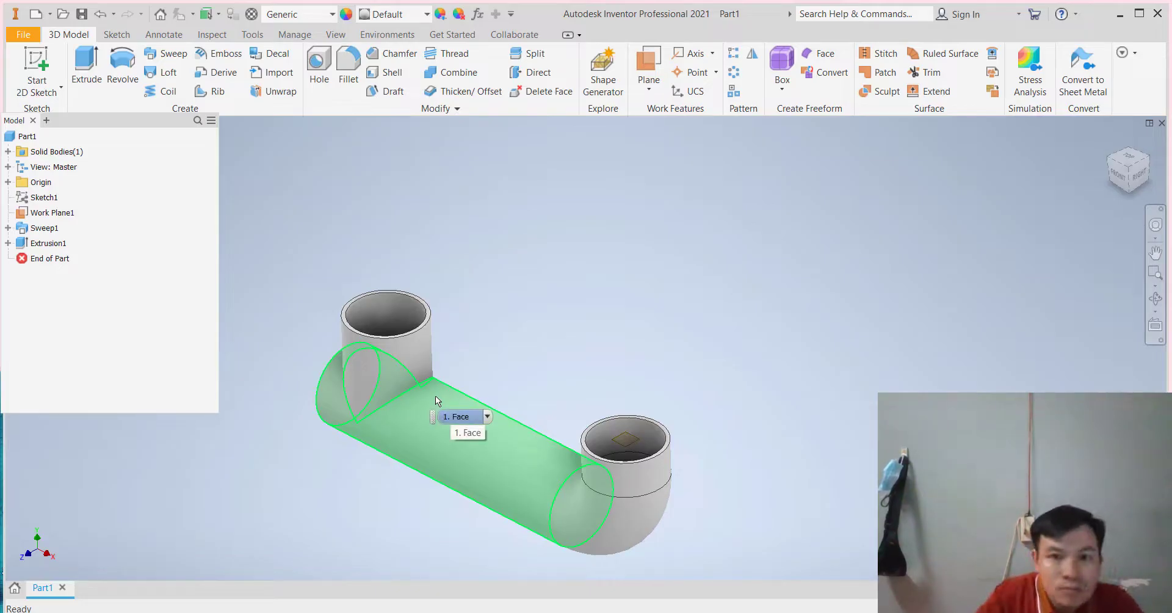
{"action": "left_click", "coordinate": [1127, 158]}
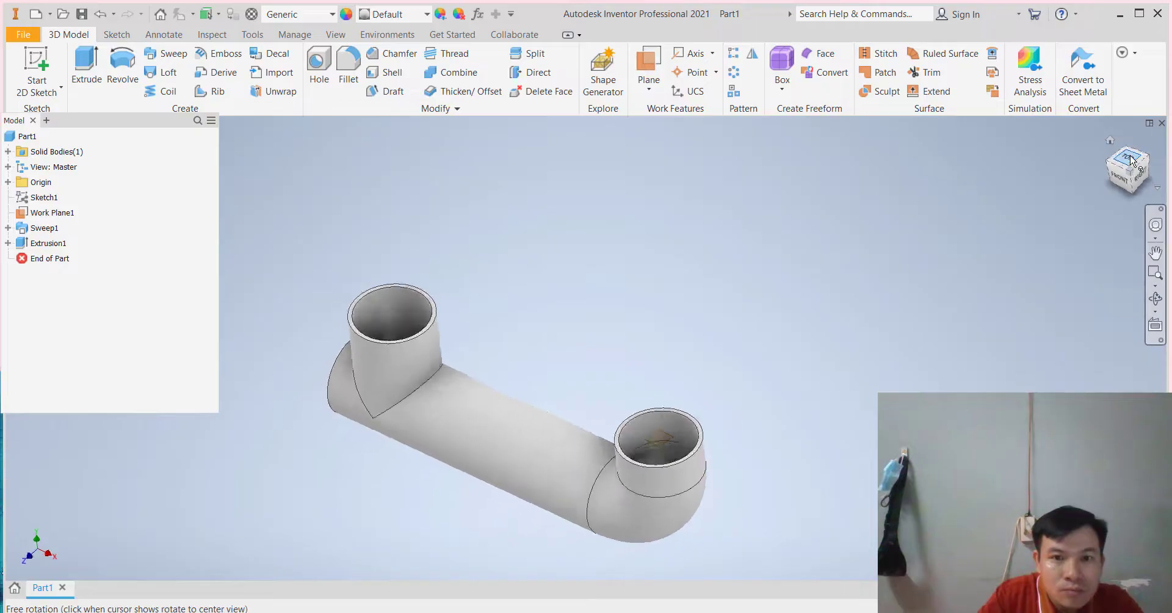
{"action": "scroll", "coordinate": [430, 318], "scroll_direction": "up", "scroll_amount": 5}
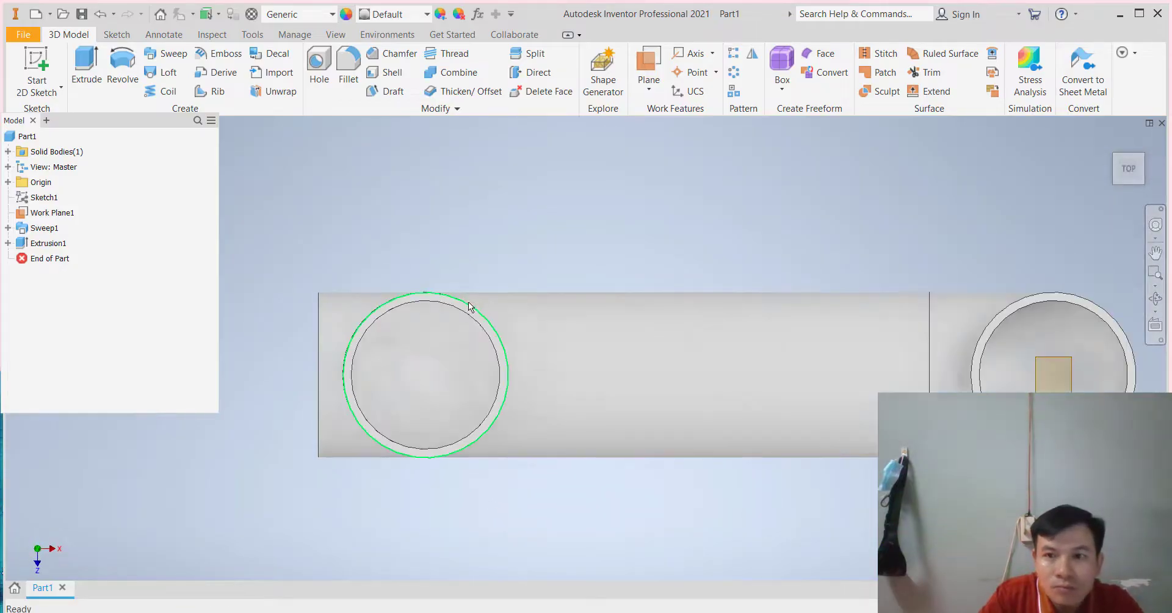
{"action": "scroll", "coordinate": [1009, 352], "scroll_direction": "down", "scroll_amount": 4}
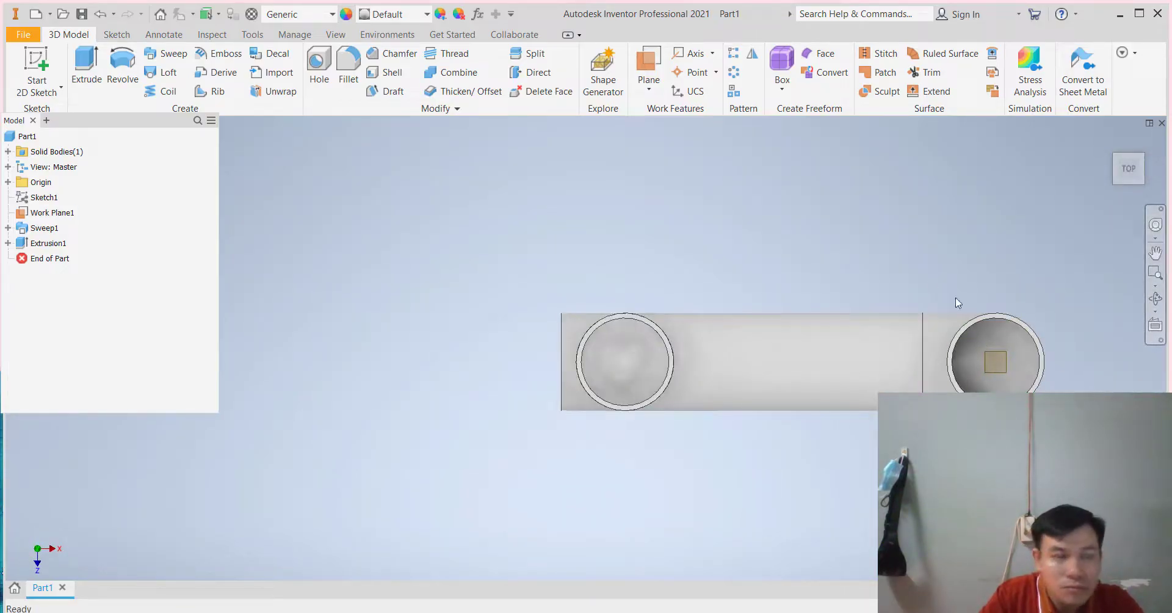
{"action": "scroll", "coordinate": [1041, 371], "scroll_direction": "up", "scroll_amount": 3}
{"action": "scroll", "coordinate": [1033, 362], "scroll_direction": "down", "scroll_amount": 2}
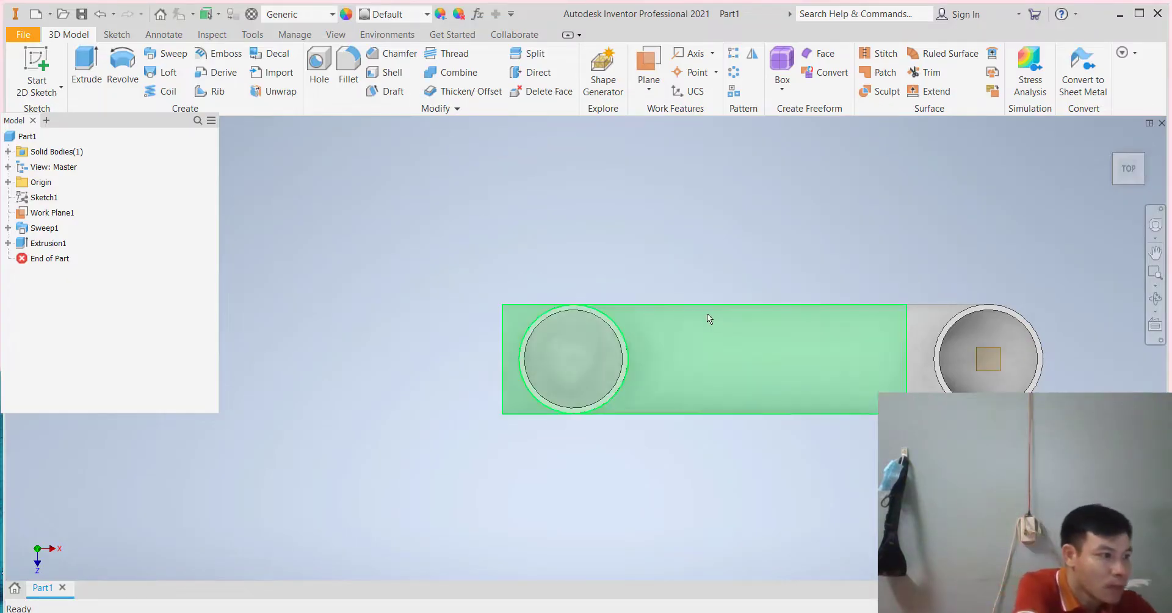
{"action": "mouse_move", "coordinate": [1128, 167]}
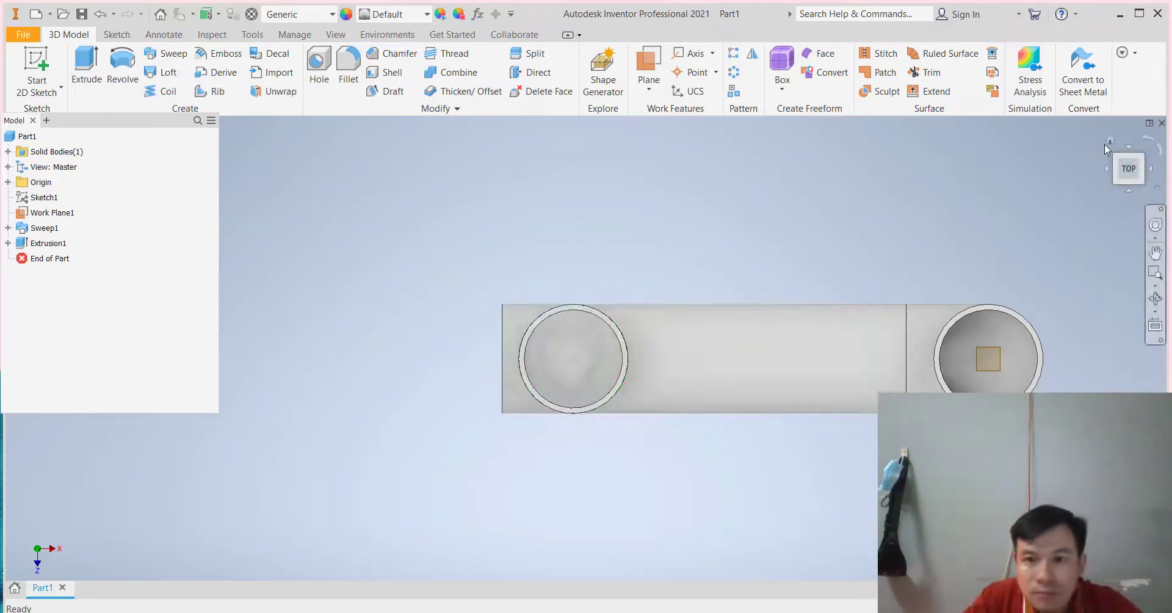
{"action": "left_click", "coordinate": [1110, 142]}
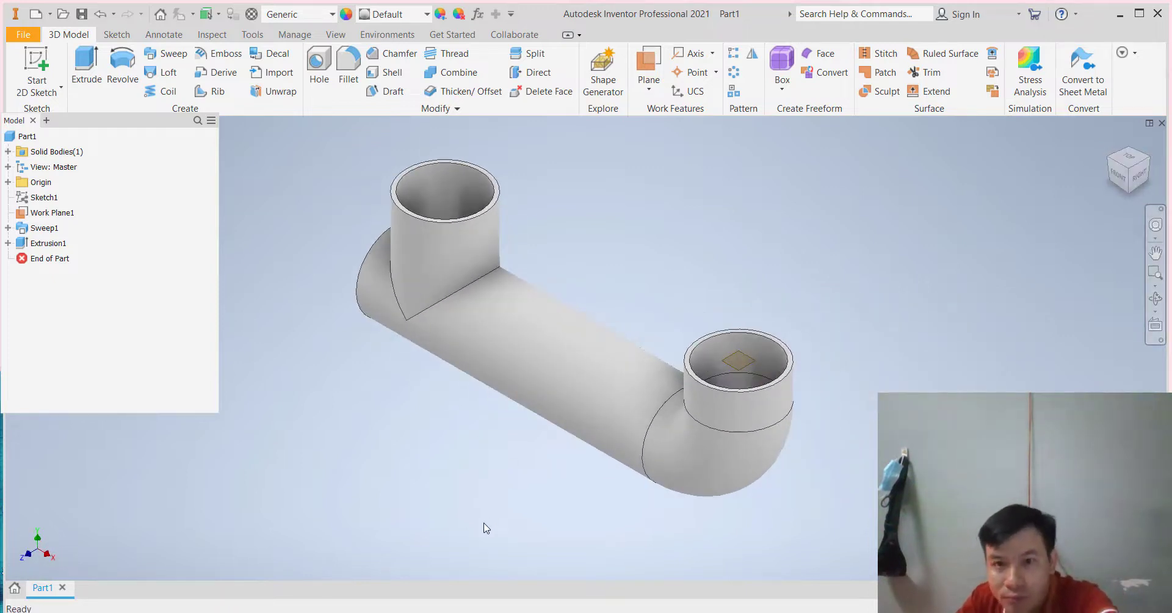
{"action": "mouse_move", "coordinate": [612, 427]}
{"action": "middle_mouse_down", "text": "shift"}
{"action": "mouse_move", "coordinate": [670, 364]}
{"action": "mouse_move", "coordinate": [745, 440]}
{"action": "mouse_move", "coordinate": [745, 423]}
{"action": "mouse_move", "coordinate": [675, 460]}
{"action": "mouse_move", "coordinate": [720, 468]}
{"action": "mouse_move", "coordinate": [771, 445]}
{"action": "middle_mouse_up", "text": "shift"}
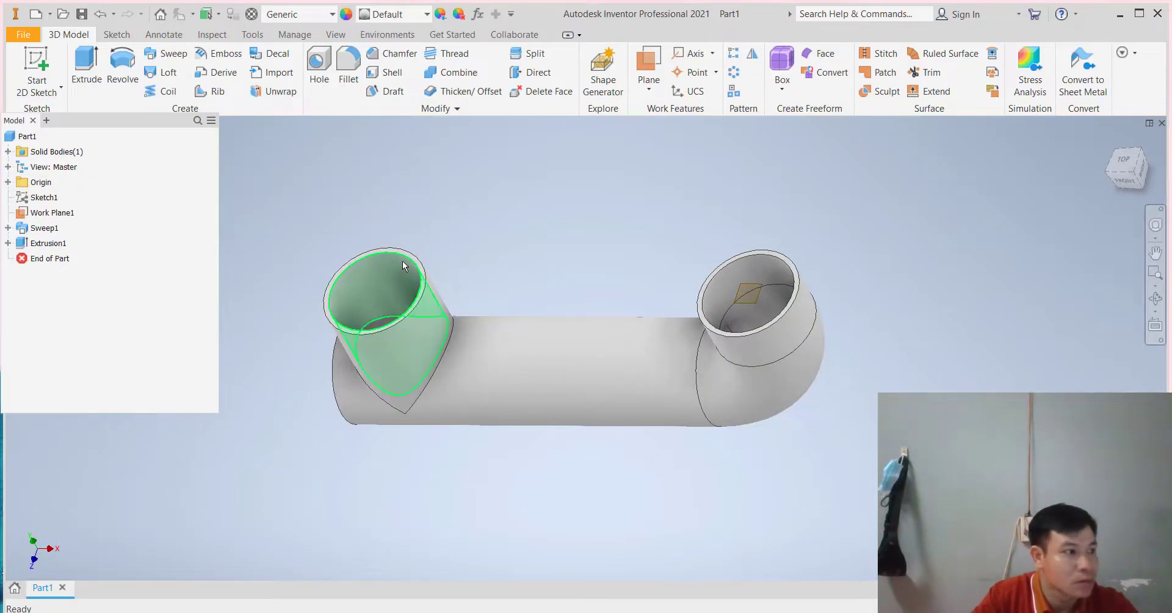
{"action": "scroll", "coordinate": [406, 256], "scroll_direction": "down", "scroll_amount": 5}
Start a new 2D sketch on the ring face at the left pipe's end.
{"action": "right_click", "coordinate": [420, 237]}
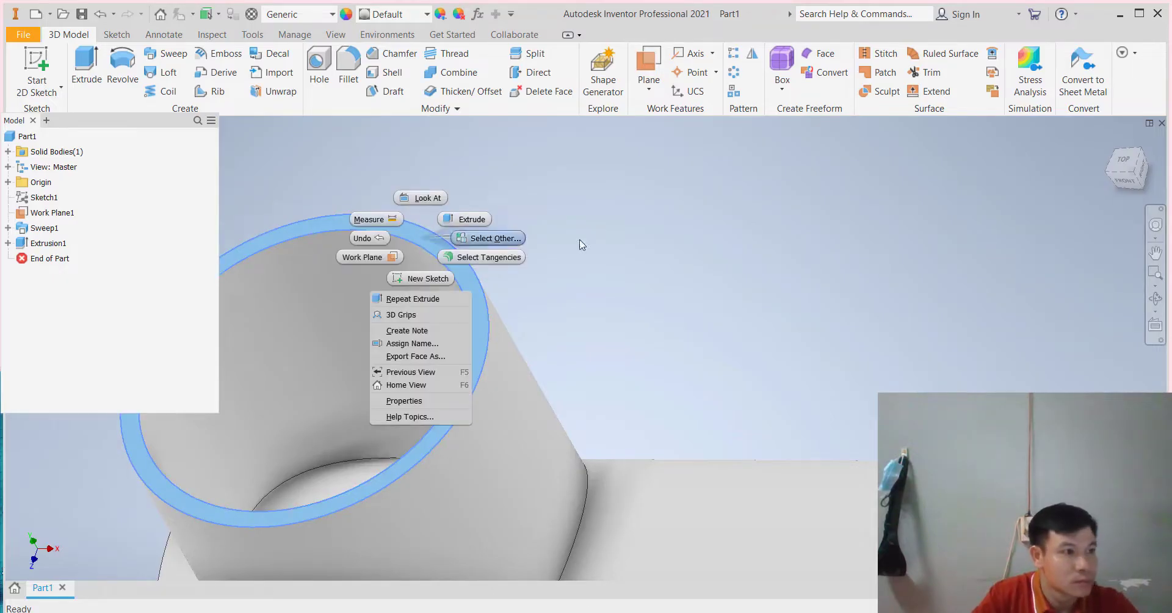
{"action": "left_click", "coordinate": [519, 252]}
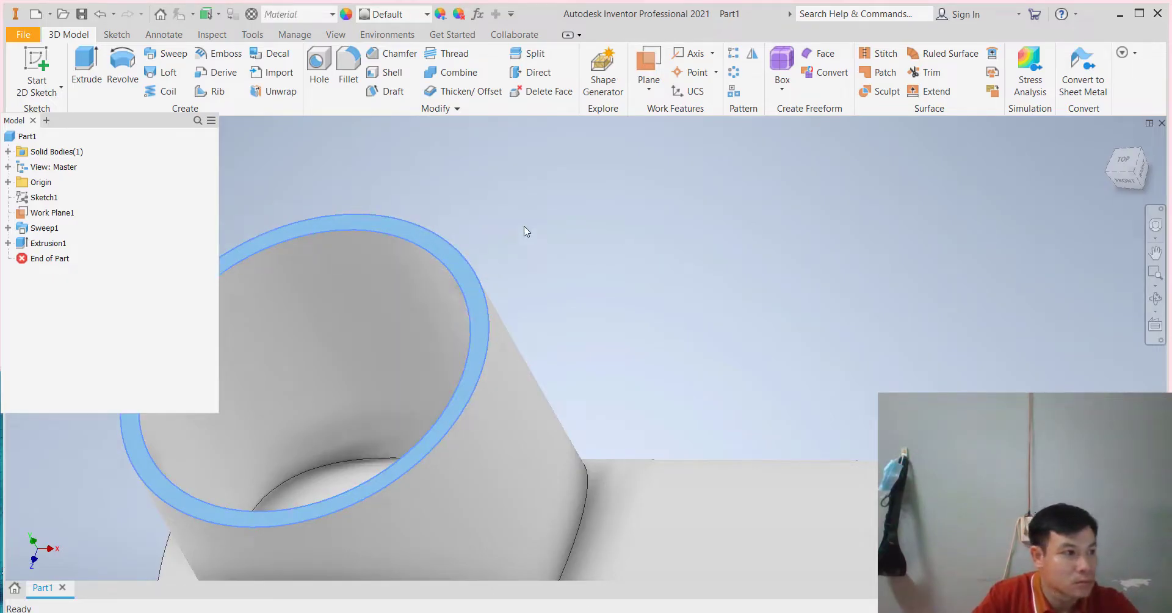
{"action": "left_click", "coordinate": [560, 224]}
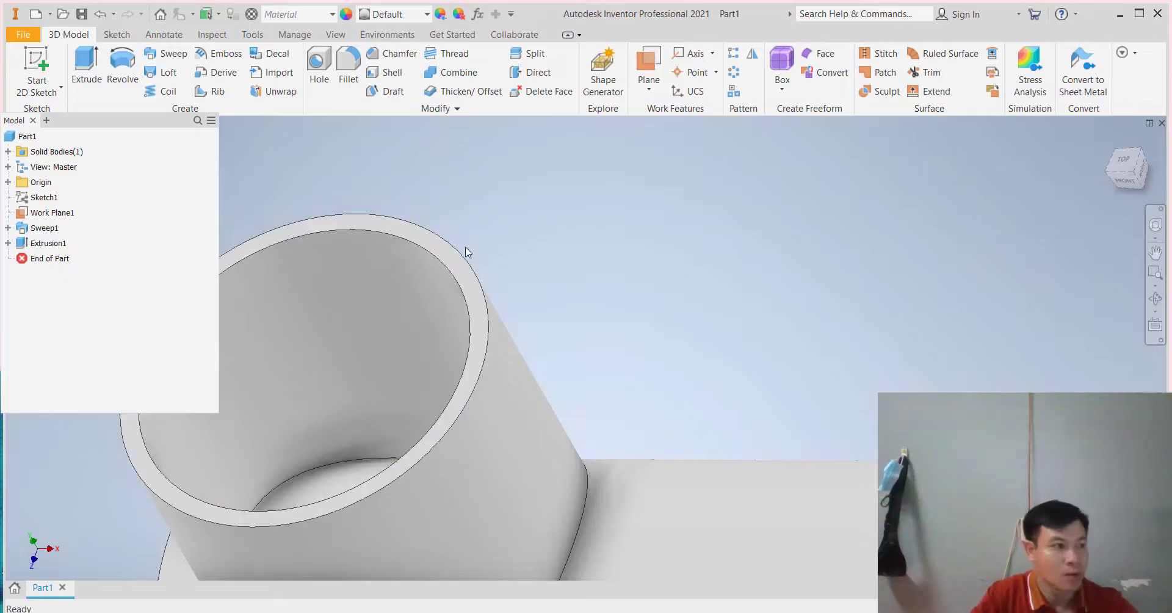
{"action": "left_click", "coordinate": [457, 259]}
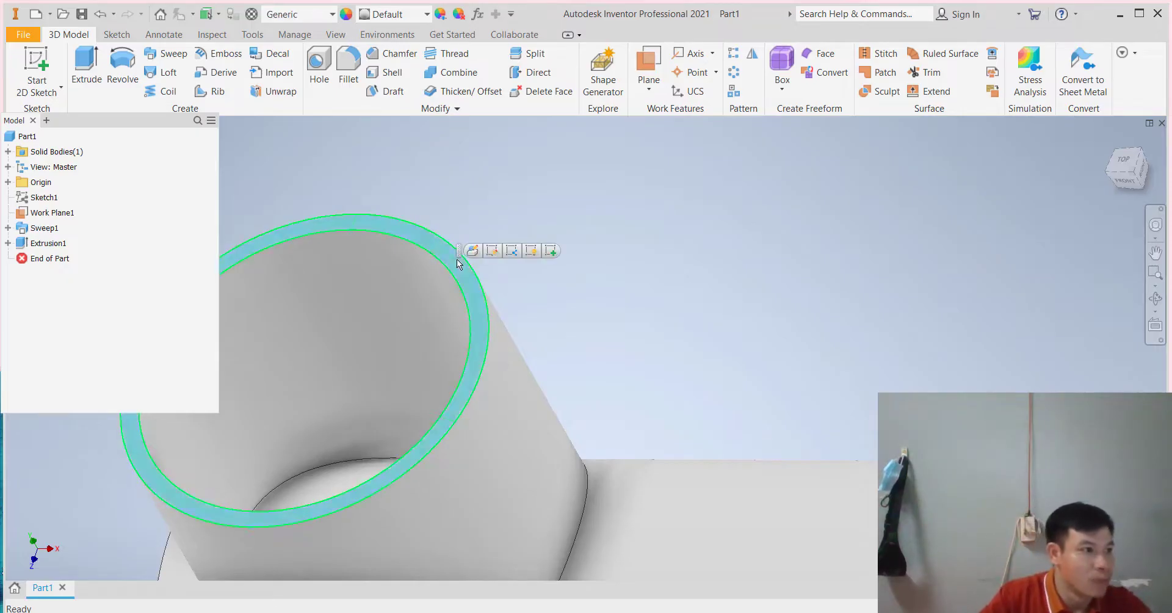
{"action": "left_click", "coordinate": [548, 250]}
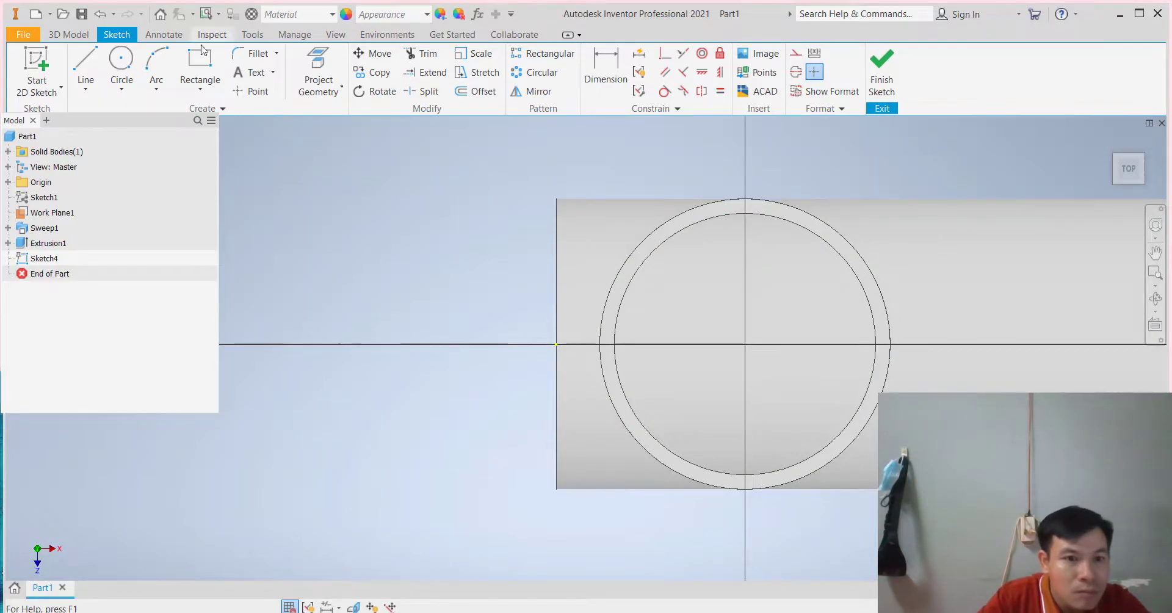
Draw a 90 mm circle centred on the sketch origin.
{"action": "left_click", "coordinate": [128, 57]}
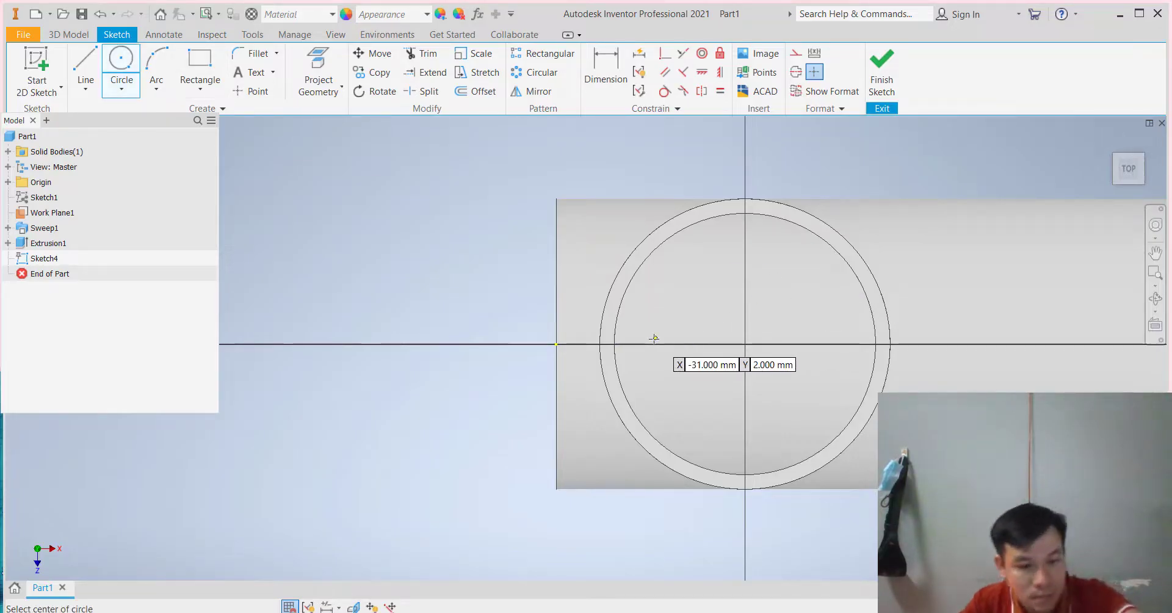
{"action": "left_click", "coordinate": [745, 343]}
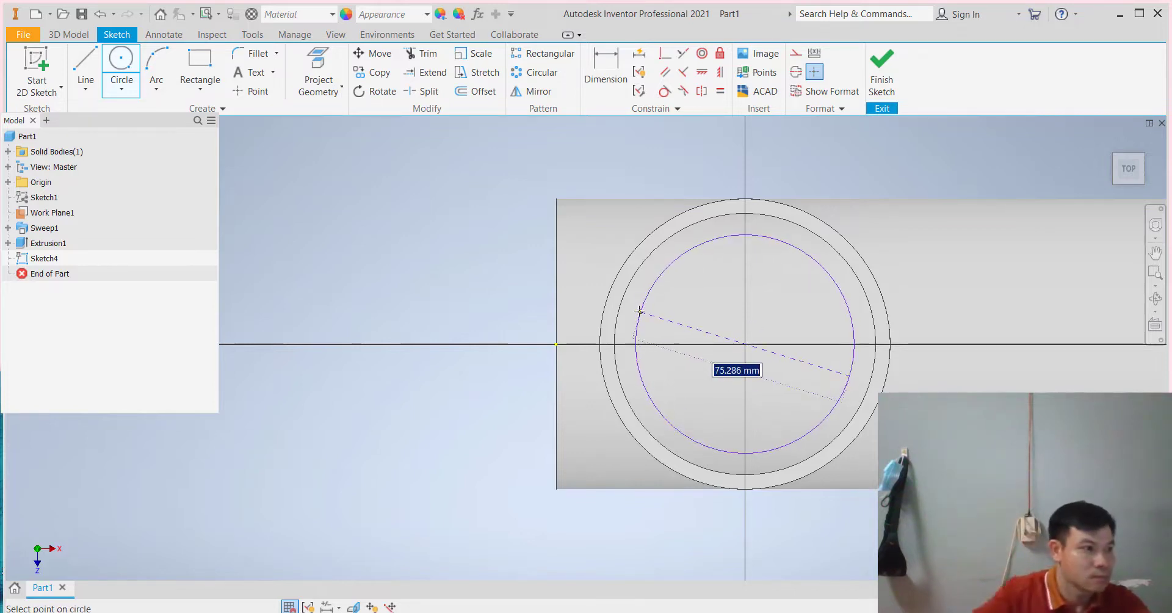
{"action": "type", "text": "90"}
{"action": "key", "text": "Return"}
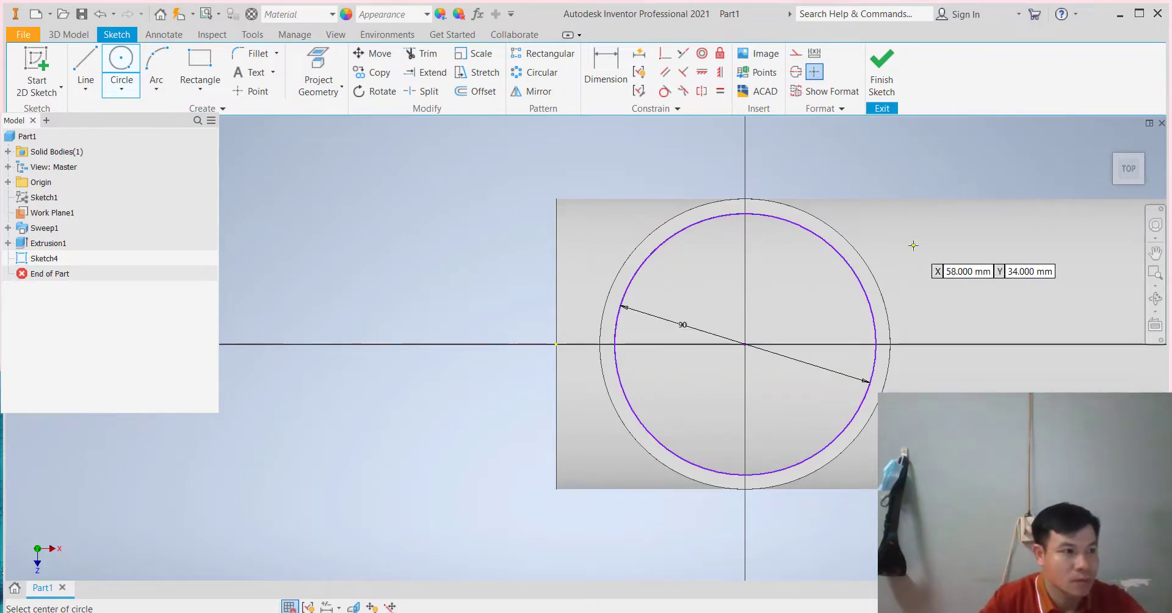
{"action": "scroll", "coordinate": [905, 243], "scroll_direction": "down", "scroll_amount": 2}
{"action": "scroll", "coordinate": [905, 243], "scroll_direction": "up", "scroll_amount": 3}
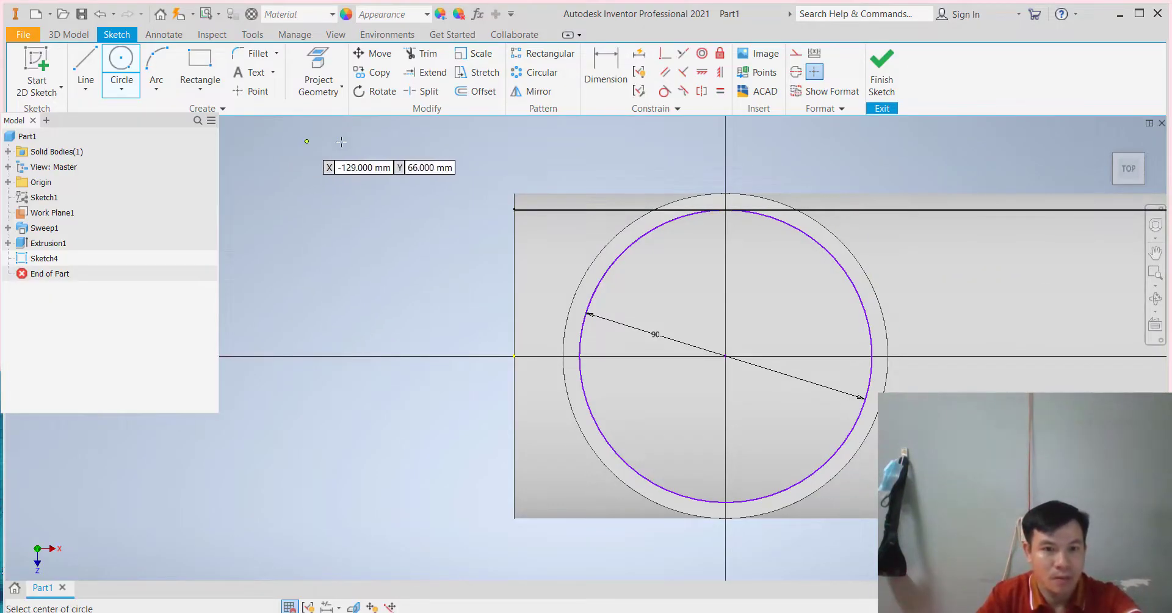
{"action": "left_click", "coordinate": [77, 38]}
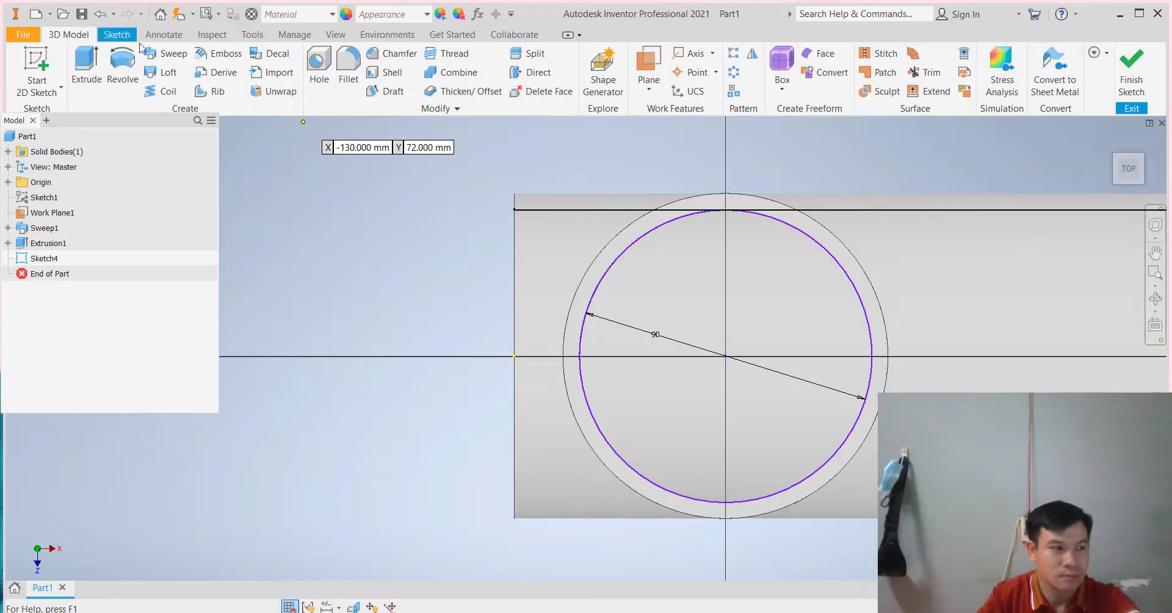
Extrude the 90 mm circle as a flipped Cut, 120 mm deep into the left pipe.
{"action": "left_click", "coordinate": [86, 67]}
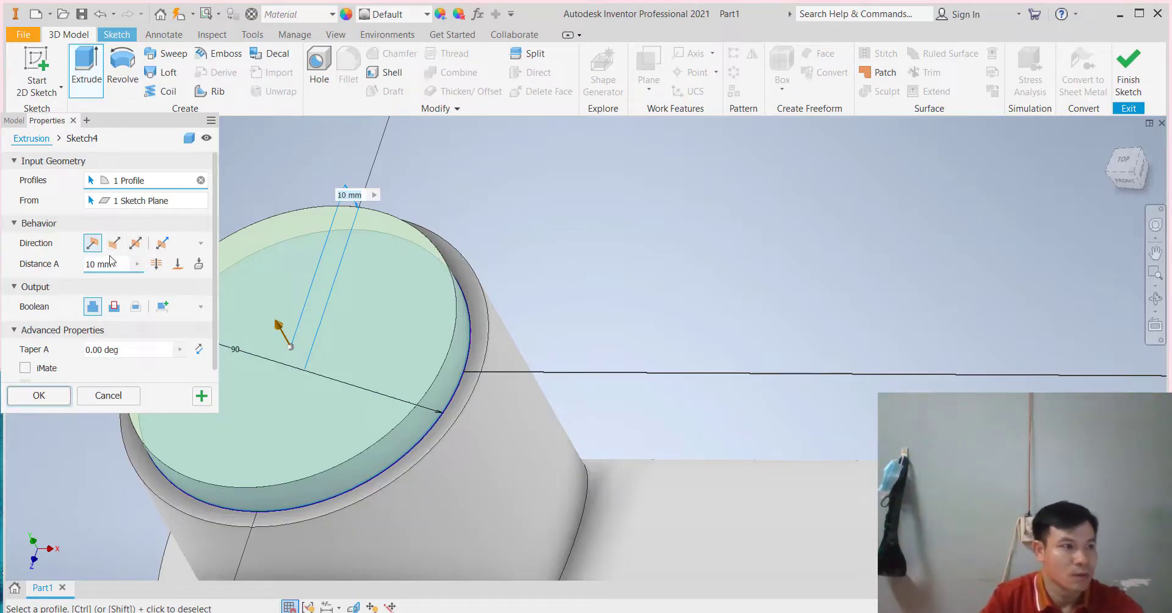
{"action": "left_click", "coordinate": [114, 243]}
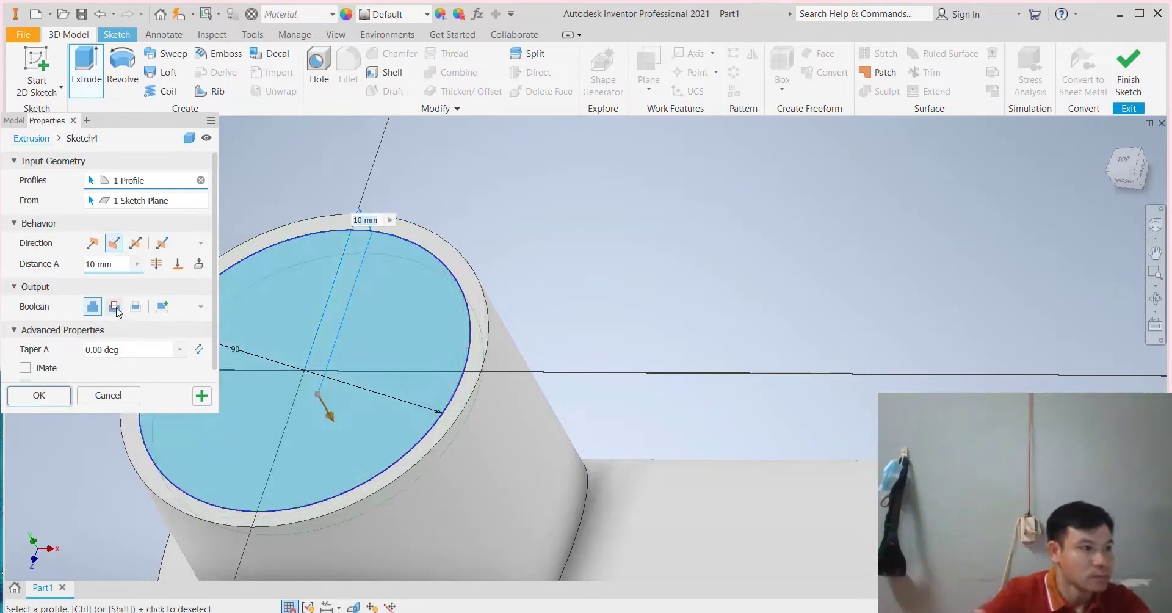
{"action": "left_click", "coordinate": [114, 307]}
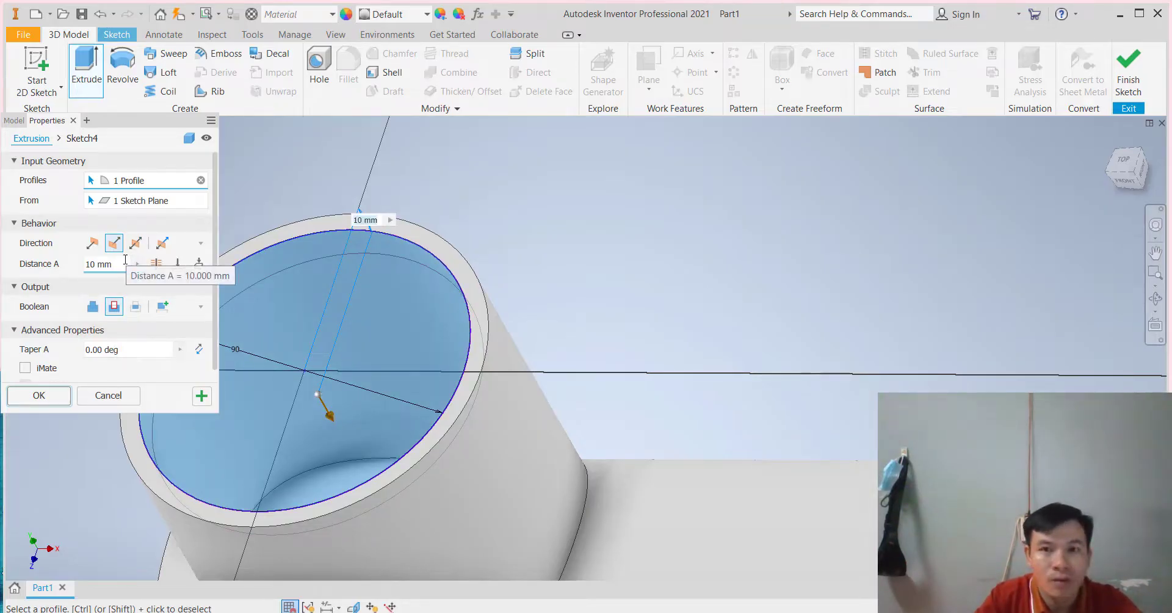
{"action": "triple_click", "coordinate": [88, 261]}
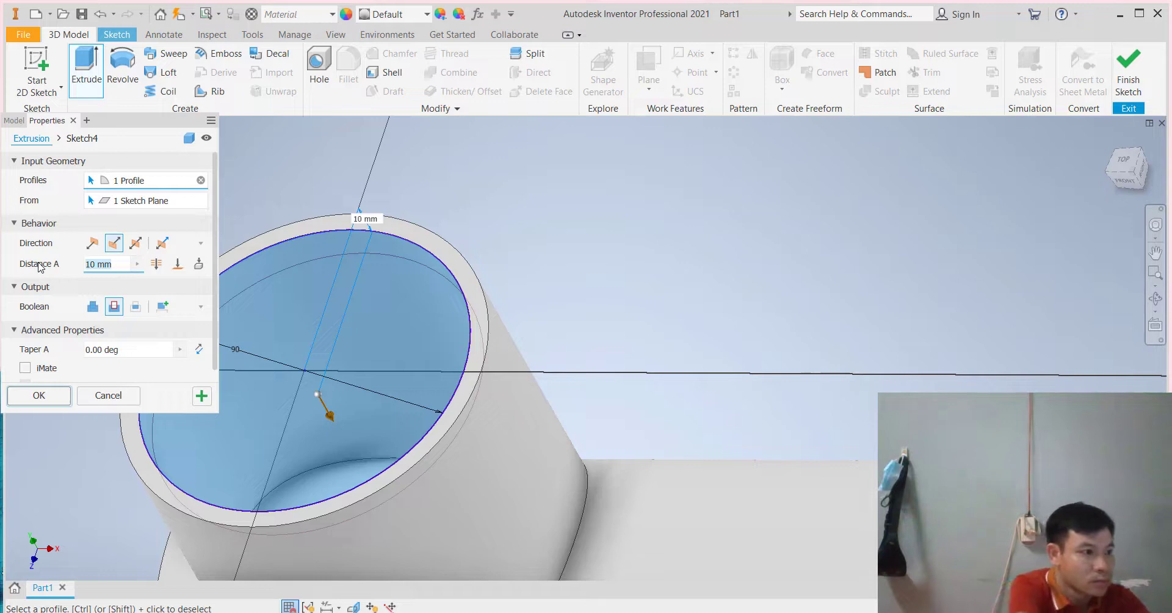
{"action": "type", "text": "120"}
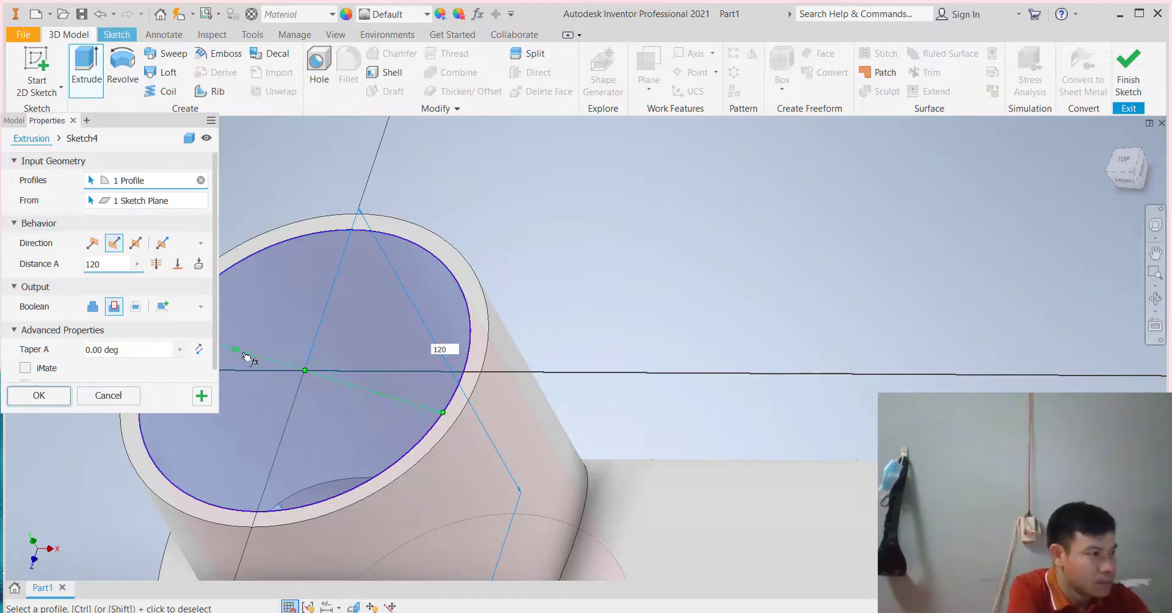
{"action": "scroll", "coordinate": [284, 351], "scroll_direction": "down", "scroll_amount": 5}
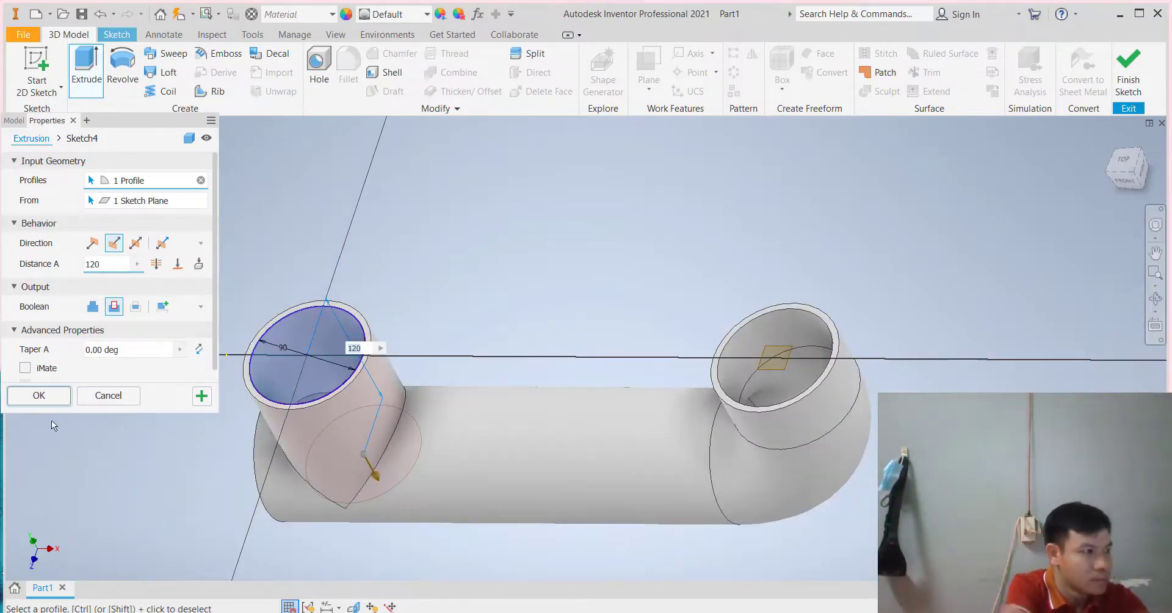
{"action": "left_click", "coordinate": [39, 396]}
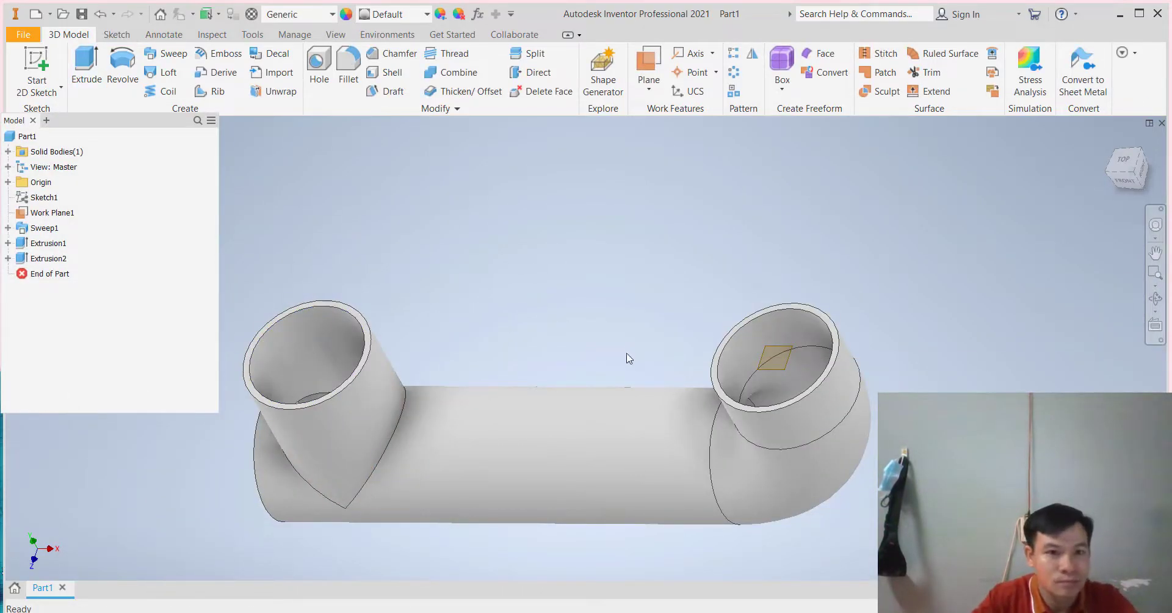
Orbit the model and launch the Rectangular Pattern tool.
{"action": "mouse_move", "coordinate": [651, 371]}
{"action": "middle_mouse_down", "text": "shift"}
{"action": "mouse_move", "coordinate": [701, 383]}
{"action": "mouse_move", "coordinate": [701, 374]}
{"action": "mouse_move", "coordinate": [712, 390]}
{"action": "mouse_move", "coordinate": [724, 361]}
{"action": "mouse_move", "coordinate": [701, 390]}
{"action": "mouse_move", "coordinate": [675, 384]}
{"action": "mouse_move", "coordinate": [683, 392]}
{"action": "mouse_move", "coordinate": [731, 319]}
{"action": "mouse_move", "coordinate": [826, 293]}
{"action": "mouse_move", "coordinate": [761, 374]}
{"action": "mouse_move", "coordinate": [701, 293]}
{"action": "mouse_move", "coordinate": [654, 393]}
{"action": "mouse_move", "coordinate": [688, 363]}
{"action": "mouse_move", "coordinate": [756, 385]}
{"action": "mouse_move", "coordinate": [680, 395]}
{"action": "mouse_move", "coordinate": [640, 366]}
{"action": "mouse_move", "coordinate": [635, 387]}
{"action": "mouse_move", "coordinate": [680, 379]}
{"action": "mouse_move", "coordinate": [601, 431]}
{"action": "mouse_move", "coordinate": [675, 384]}
{"action": "mouse_move", "coordinate": [628, 405]}
{"action": "middle_mouse_up", "text": "shift"}
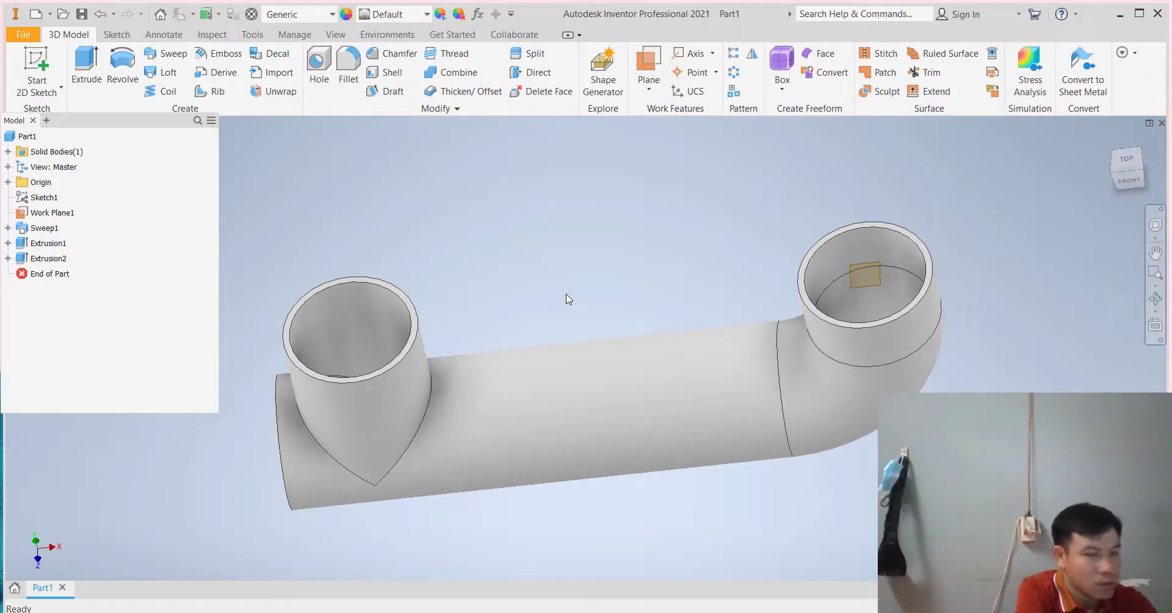
{"action": "left_click", "coordinate": [734, 54]}
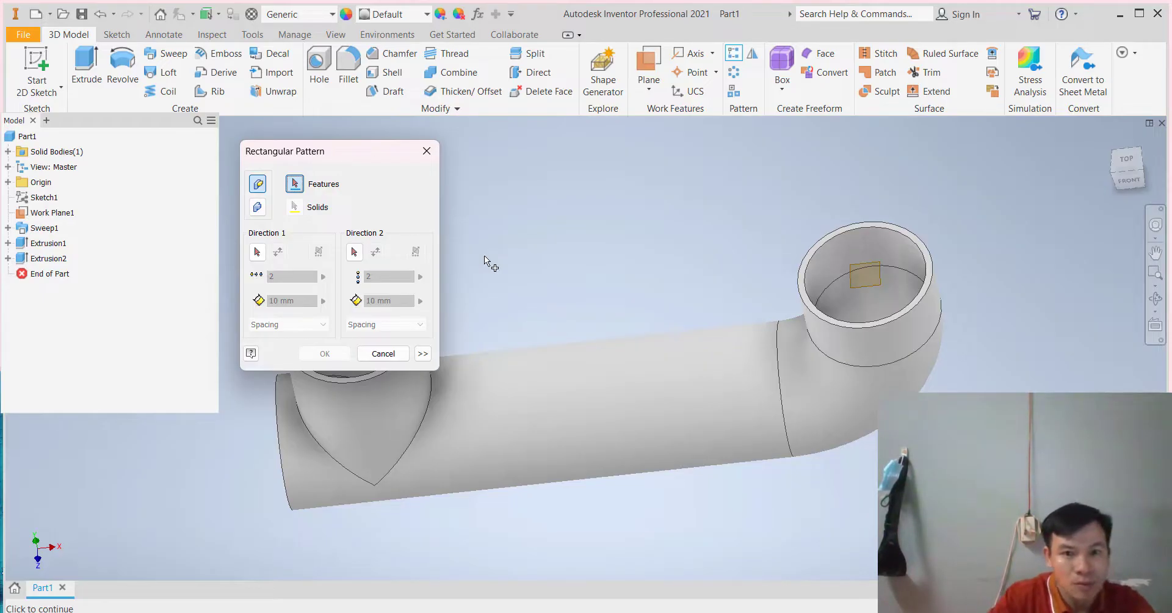
Pattern Extrusion1 and Extrusion2 along the X axis as 3 copies spaced 380/3 mm.
{"action": "left_click", "coordinate": [49, 243]}
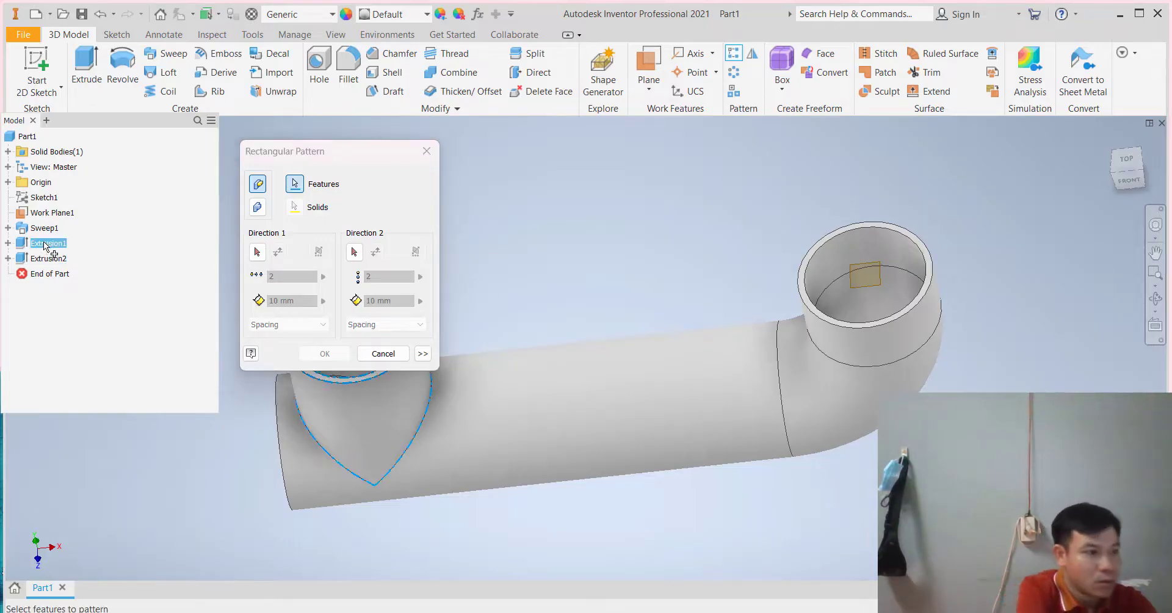
{"action": "left_click", "coordinate": [49, 258]}
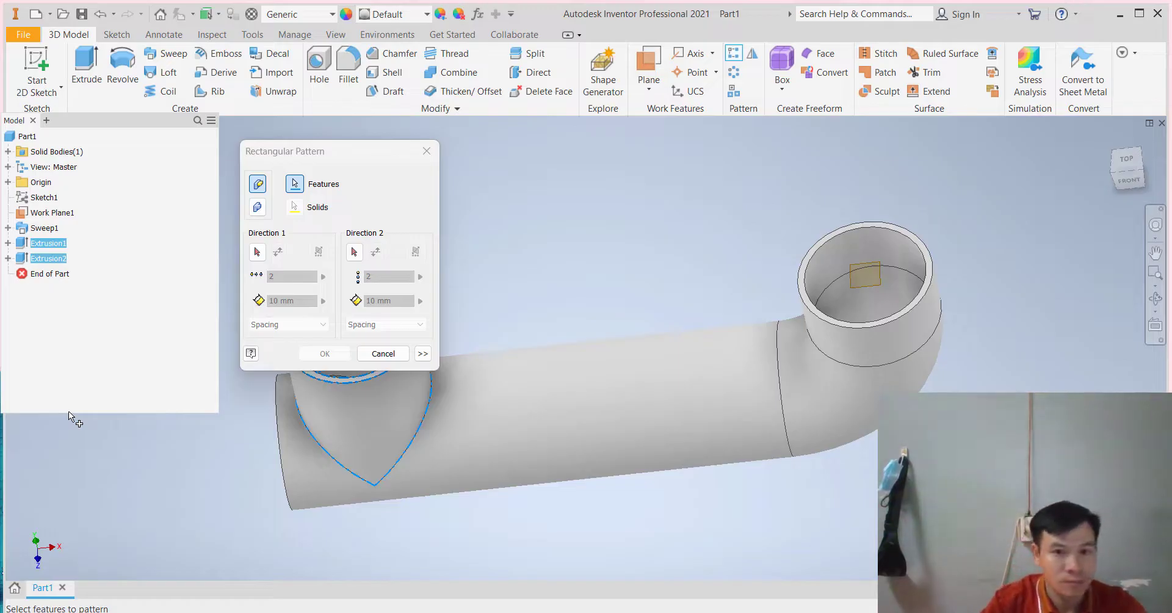
{"action": "left_click", "coordinate": [257, 252]}
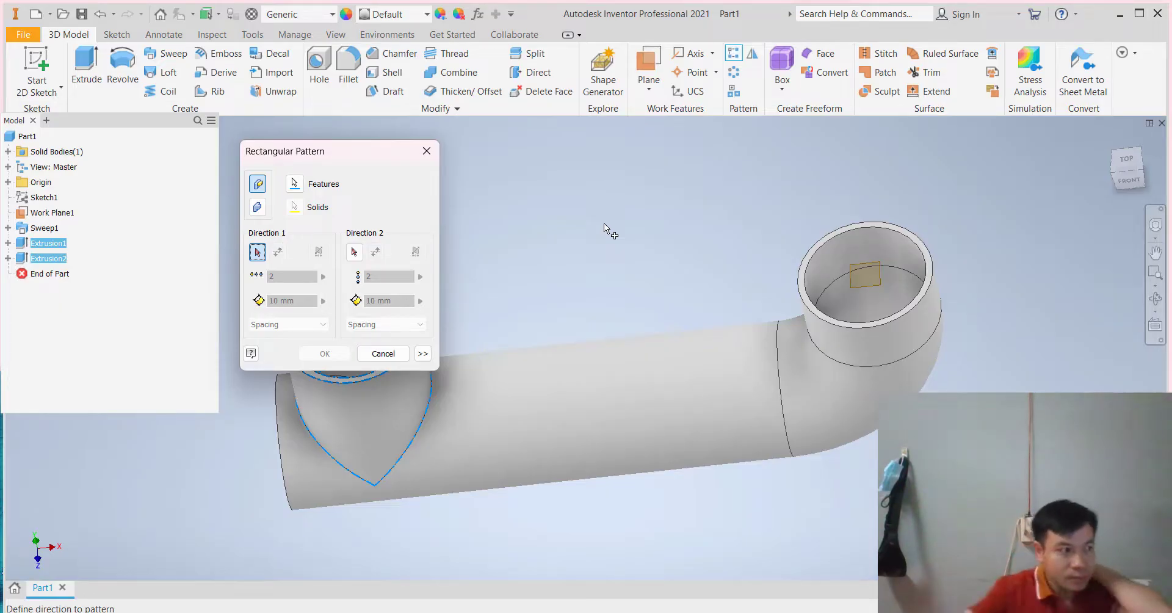
{"action": "left_click", "coordinate": [8, 181]}
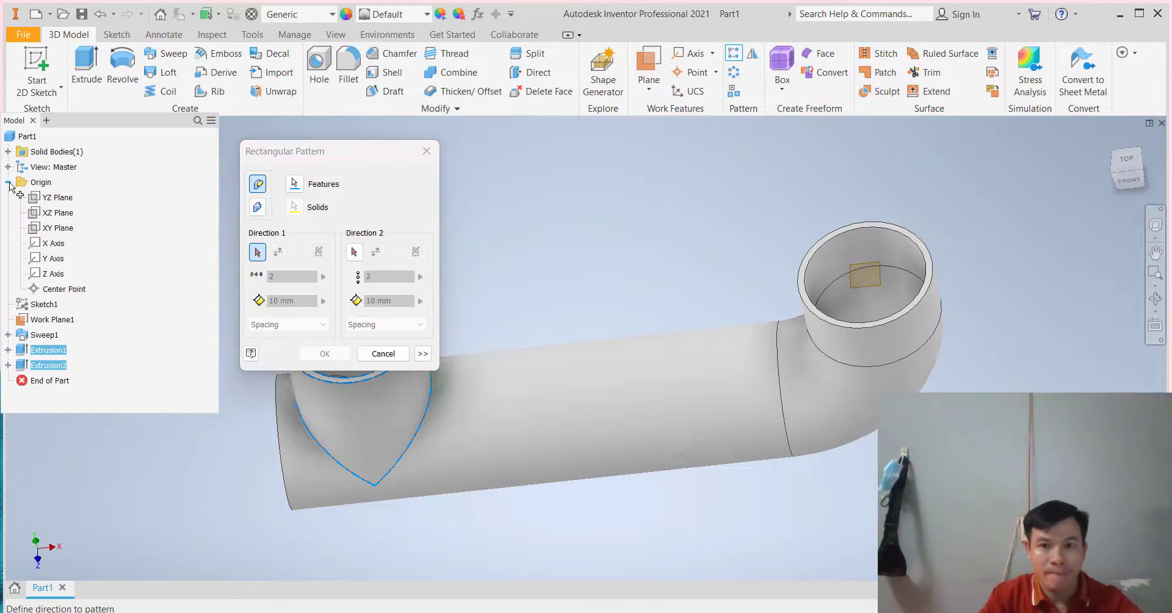
{"action": "left_click", "coordinate": [56, 242]}
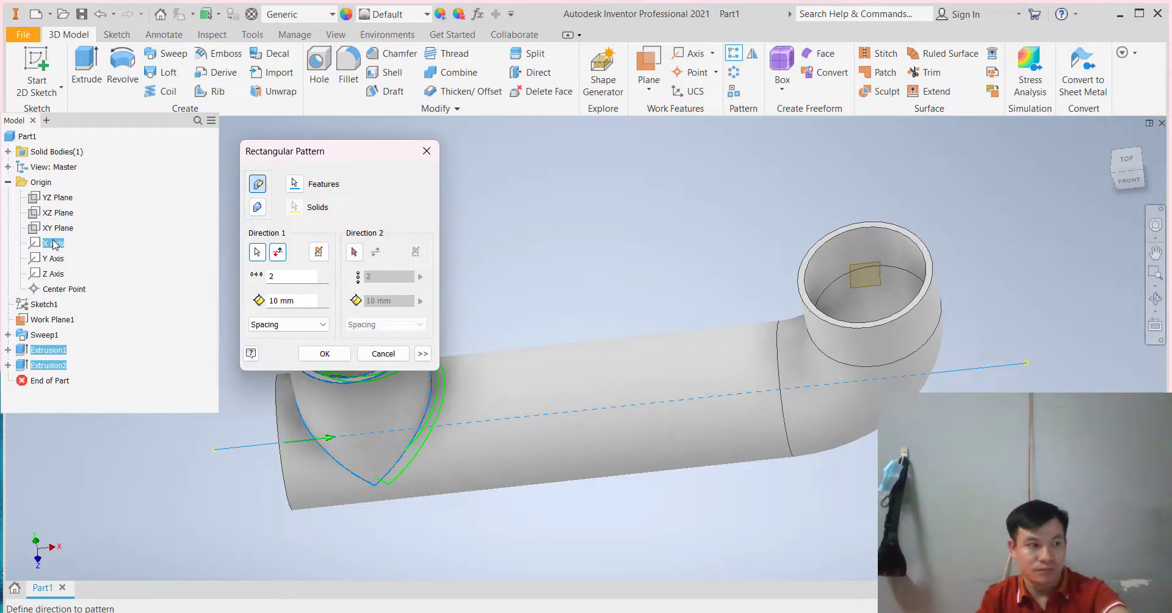
{"action": "left_click", "coordinate": [292, 279]}
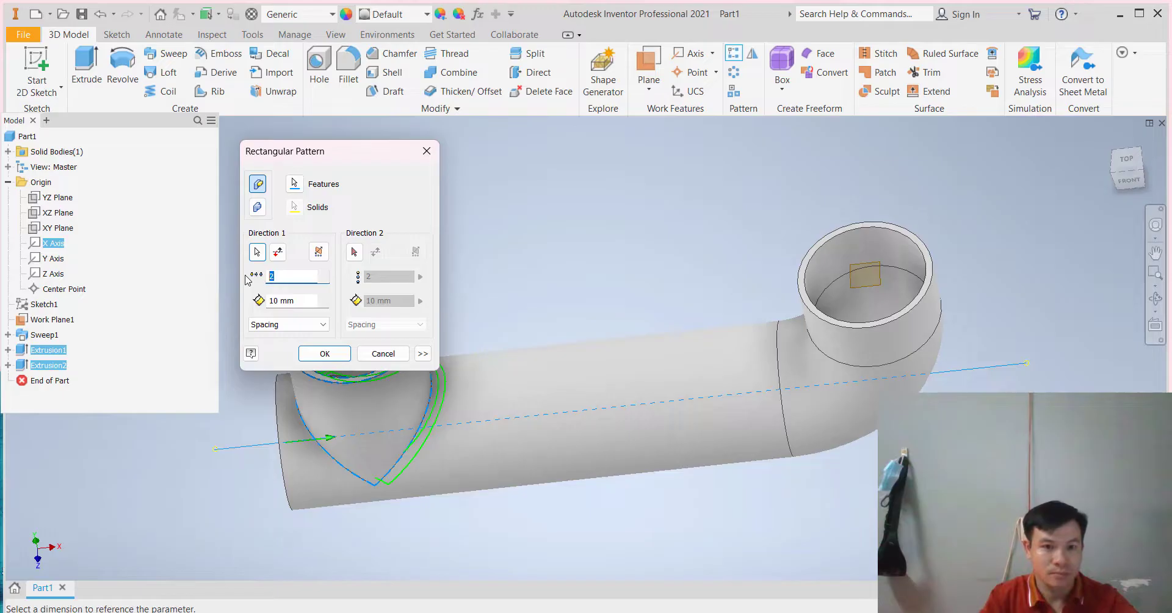
{"action": "type", "text": "3"}
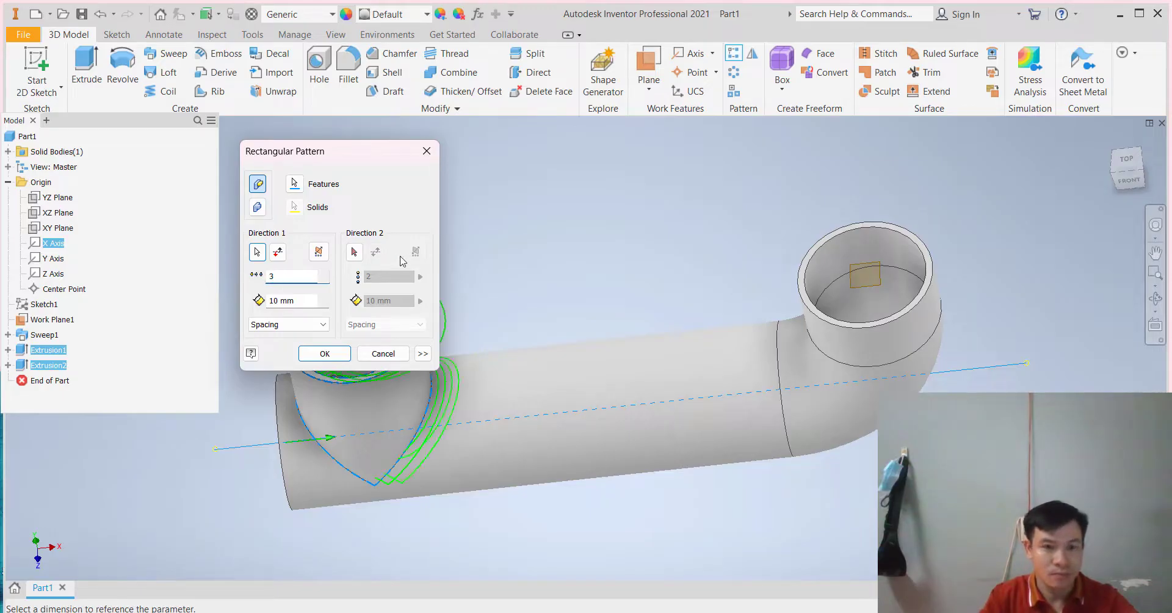
{"action": "left_click_drag", "start_coordinate": [295, 304], "coordinate": [235, 298]}
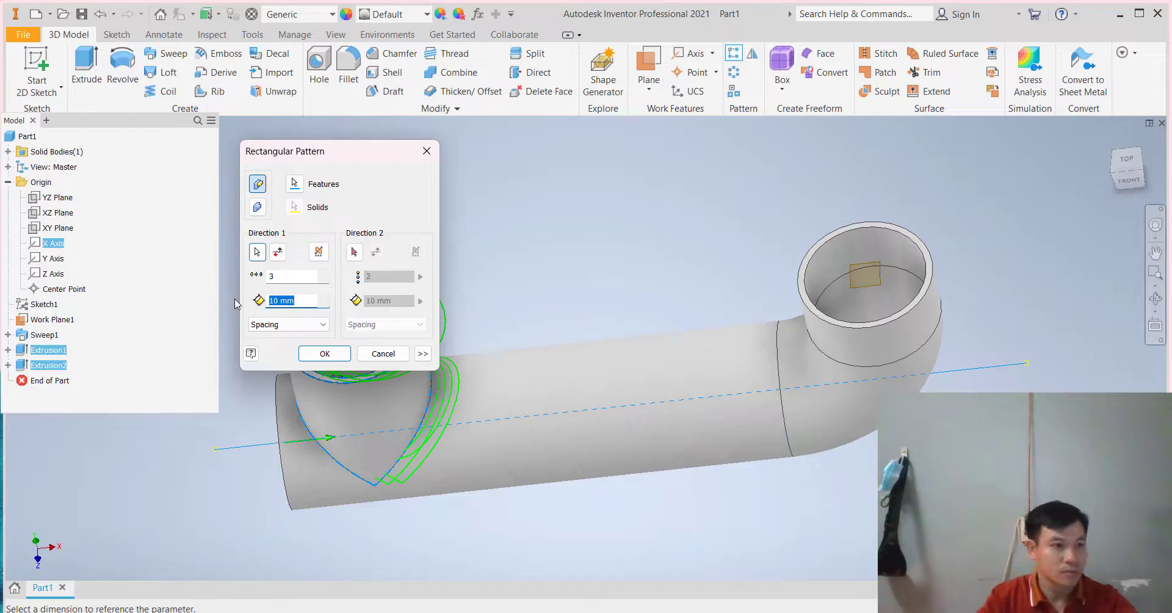
{"action": "type", "text": "380"}
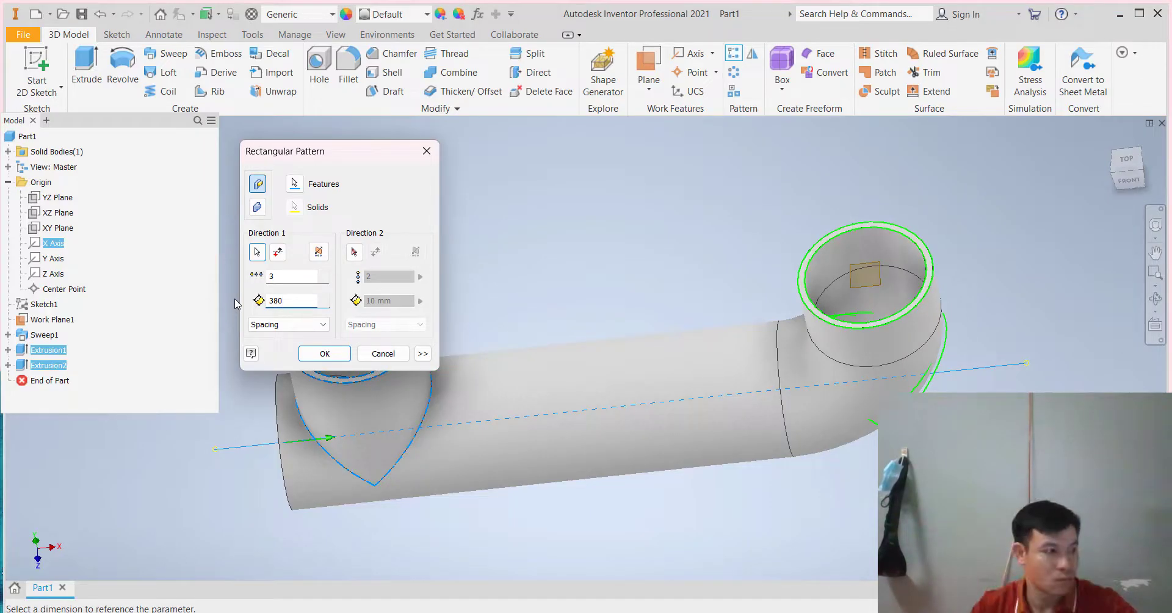
{"action": "type", "text": "/"}
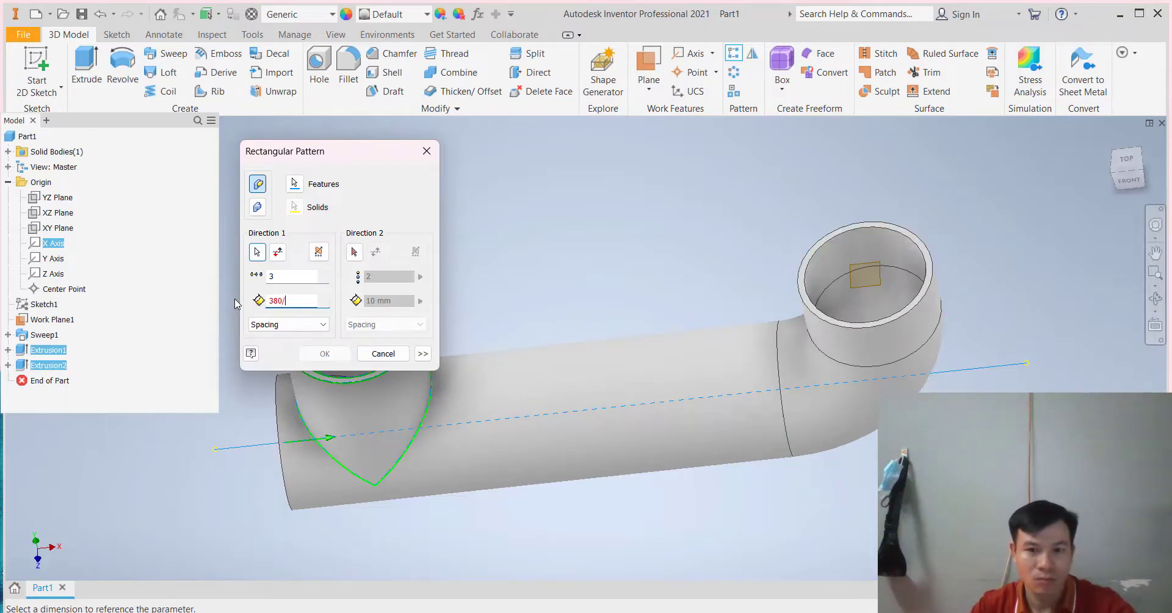
{"action": "type", "text": "3"}
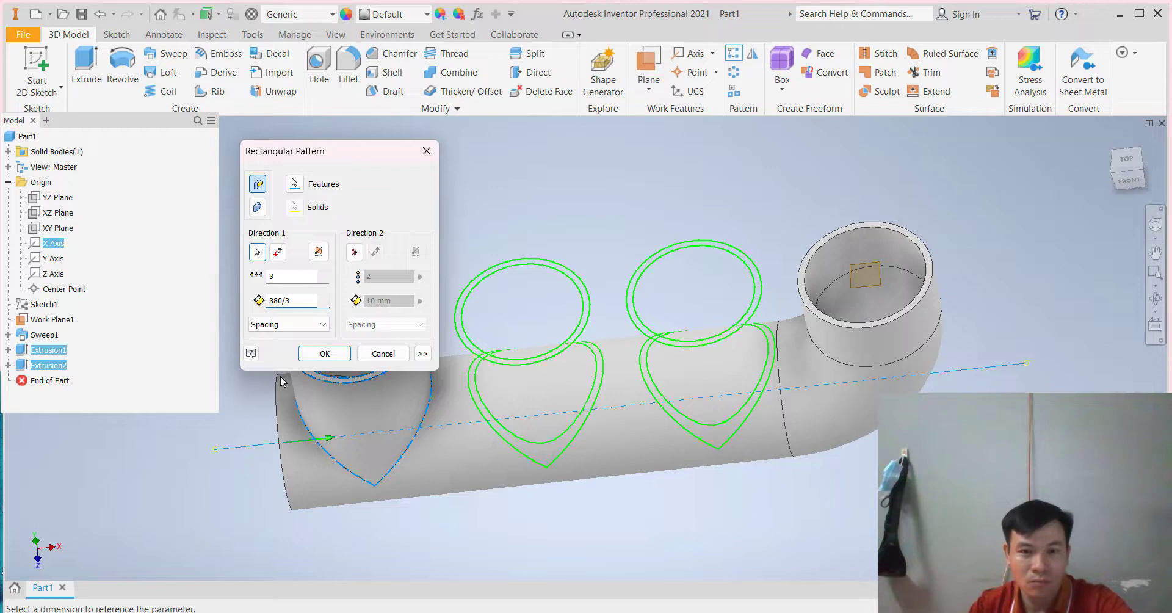
{"action": "left_click", "coordinate": [322, 353]}
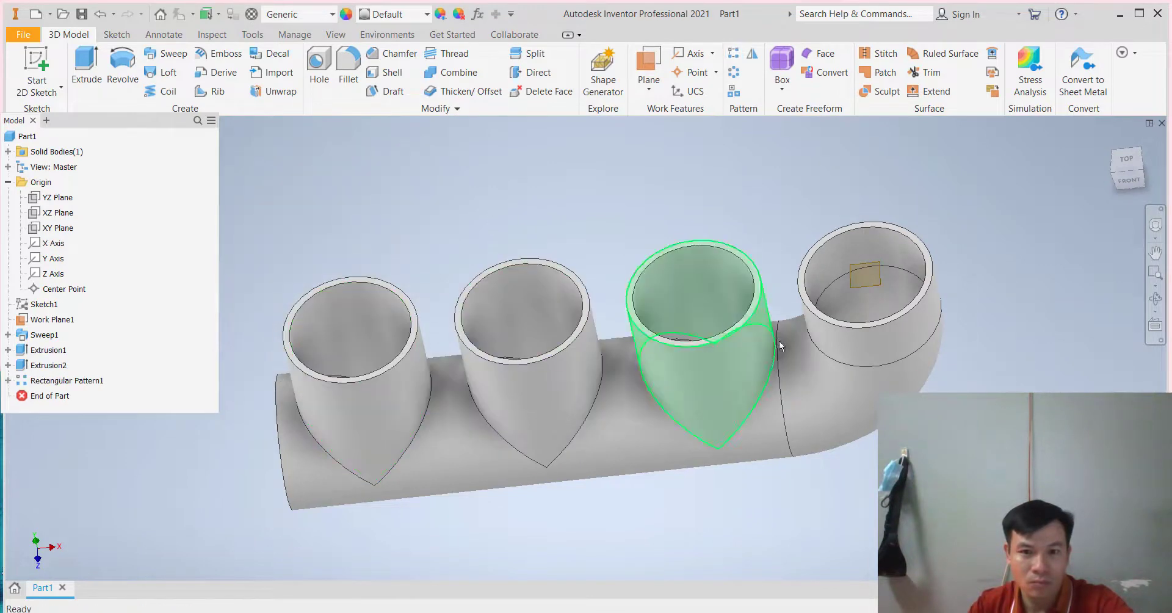
{"action": "mouse_move", "coordinate": [779, 396]}
{"action": "middle_mouse_down", "text": "shift"}
{"action": "mouse_move", "coordinate": [736, 397]}
{"action": "mouse_move", "coordinate": [855, 390]}
{"action": "middle_mouse_up", "text": "shift"}
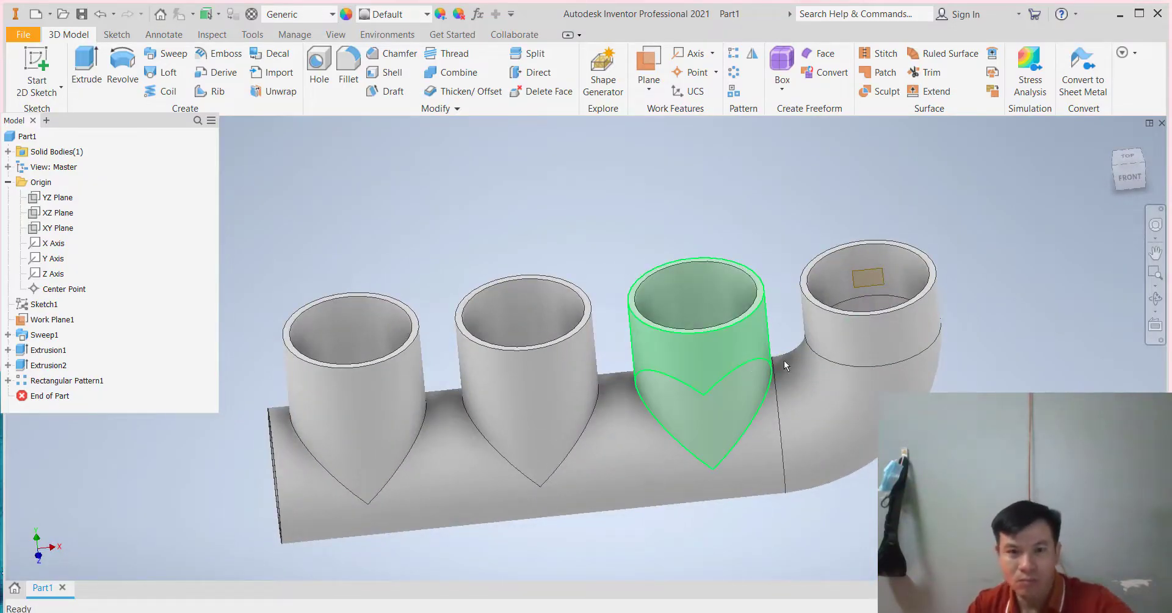
{"action": "scroll", "coordinate": [825, 408], "scroll_direction": "down", "scroll_amount": 3}
{"action": "scroll", "coordinate": [825, 408], "scroll_direction": "up", "scroll_amount": 3}
{"action": "scroll", "coordinate": [768, 421], "scroll_direction": "down", "scroll_amount": 2}
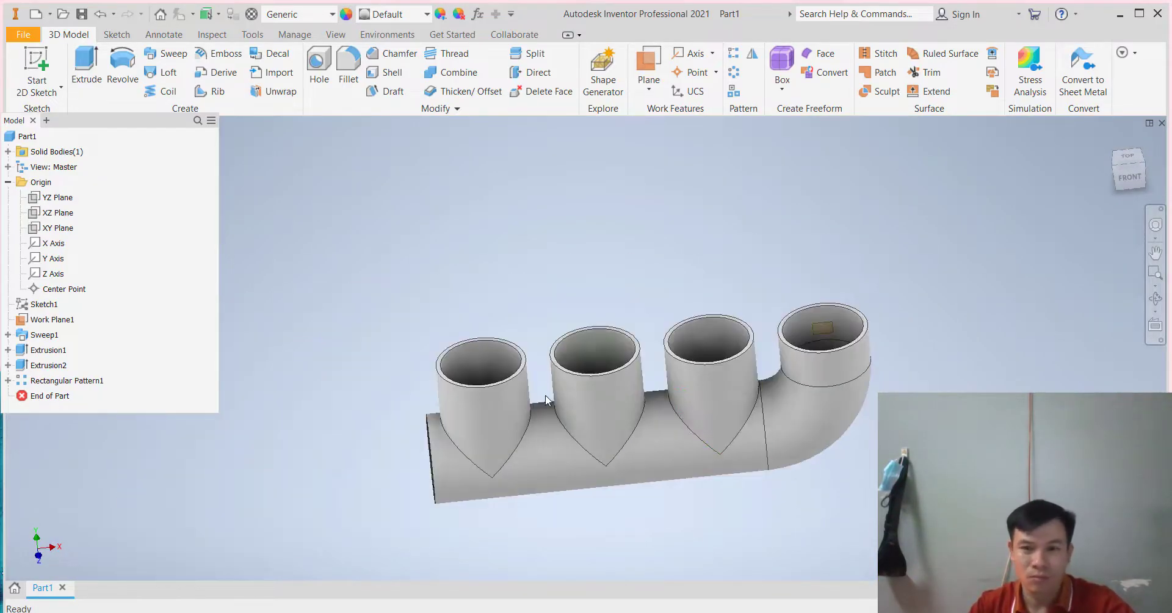
{"action": "scroll", "coordinate": [730, 429], "scroll_direction": "down", "scroll_amount": 1}
{"action": "mouse_move", "coordinate": [730, 430]}
{"action": "middle_mouse_down", "text": "shift"}
{"action": "mouse_move", "coordinate": [712, 429]}
{"action": "mouse_move", "coordinate": [685, 460]}
{"action": "mouse_move", "coordinate": [693, 434]}
{"action": "mouse_move", "coordinate": [691, 453]}
{"action": "mouse_move", "coordinate": [743, 426]}
{"action": "middle_mouse_up", "text": "shift"}
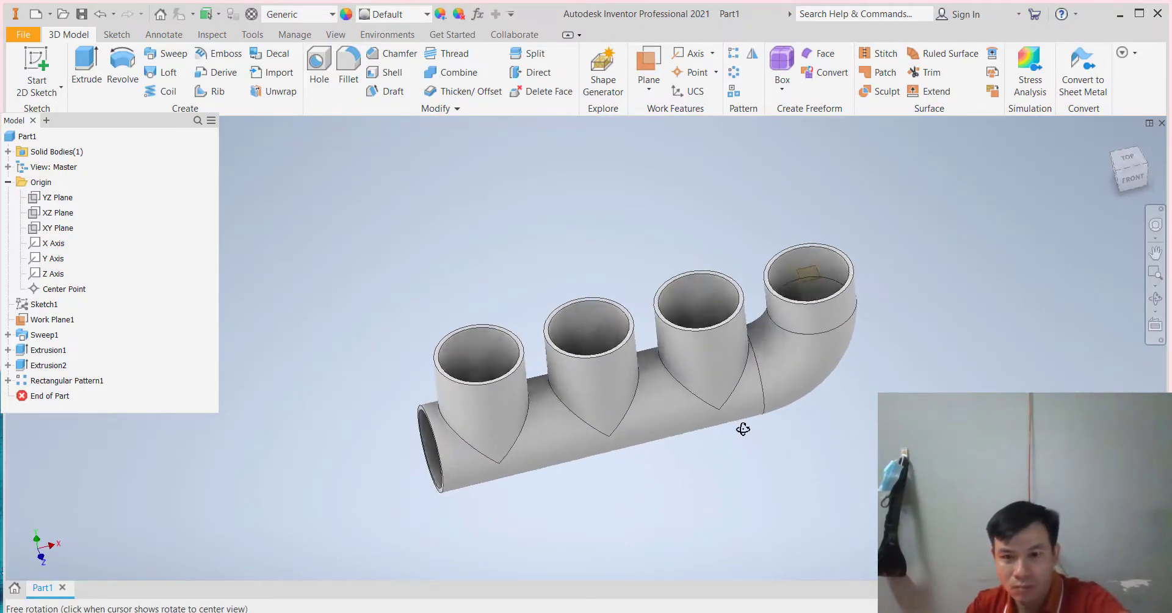
{"action": "scroll", "coordinate": [562, 369], "scroll_direction": "up", "scroll_amount": 2}
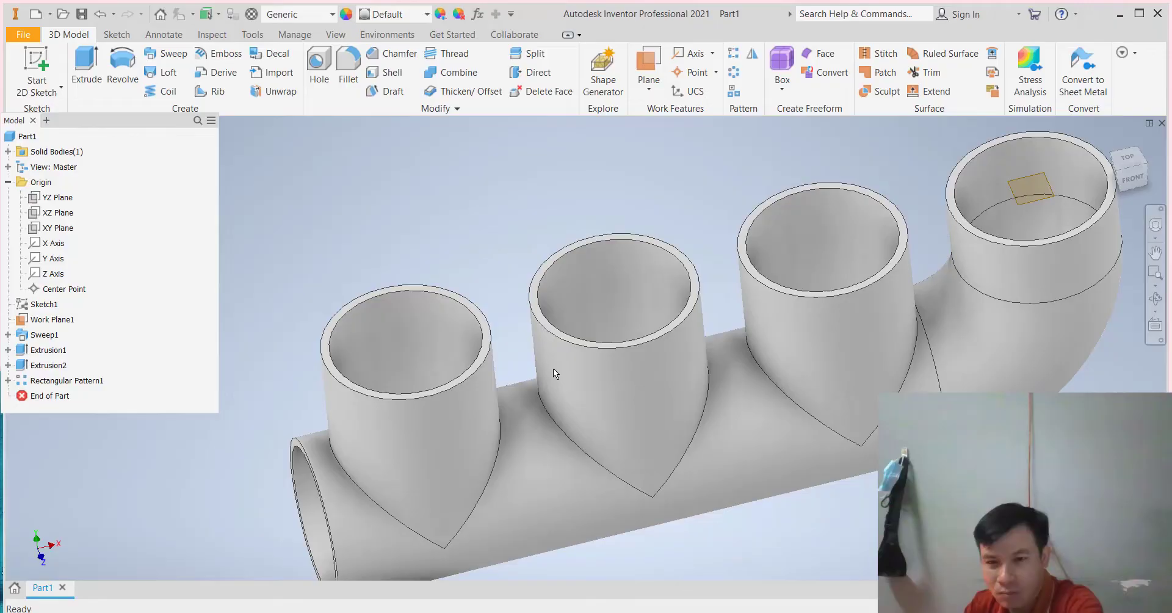
Start a sketch on the first cup's top face and draw a 115 mm circle at its centre.
{"action": "scroll", "coordinate": [342, 314], "scroll_direction": "up", "scroll_amount": 2}
{"action": "left_click", "coordinate": [338, 313]}
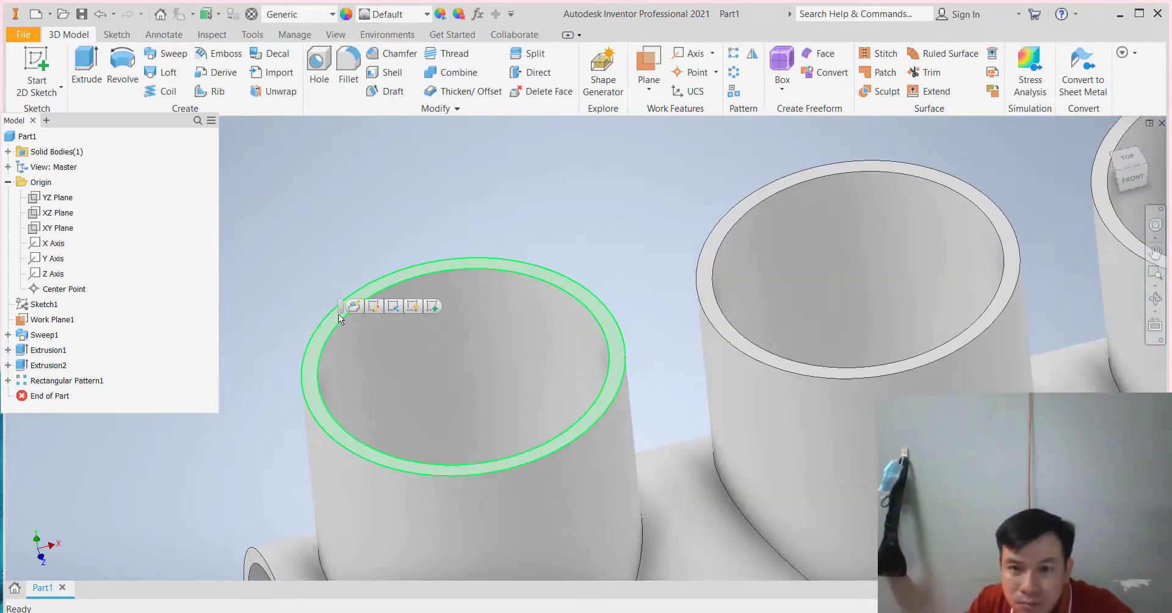
{"action": "left_click", "coordinate": [432, 306]}
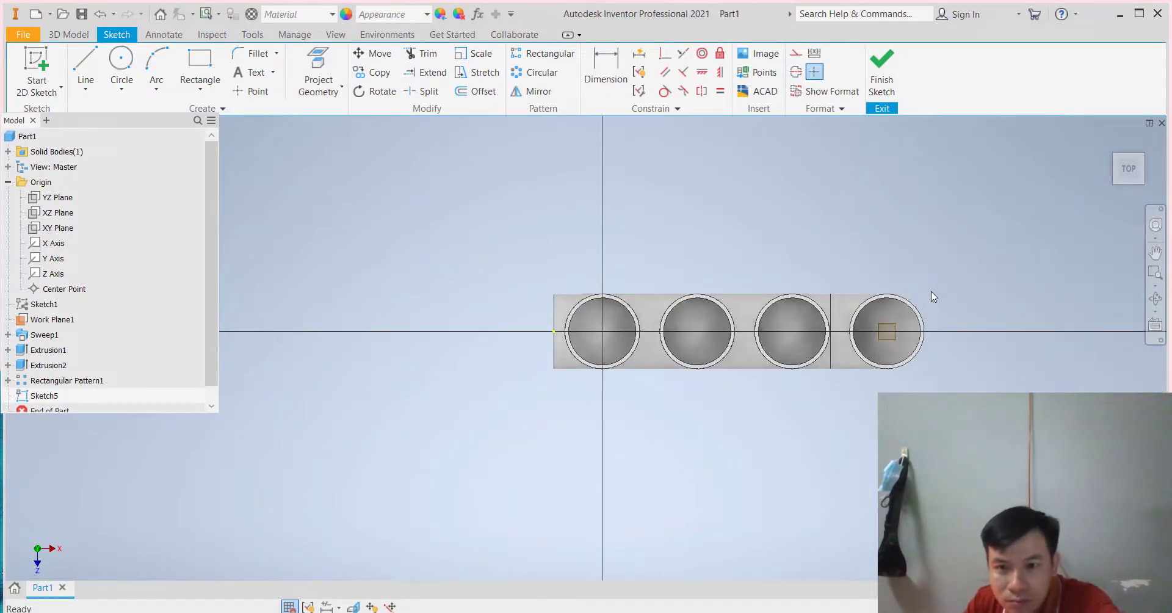
{"action": "mouse_move", "coordinate": [1128, 168]}
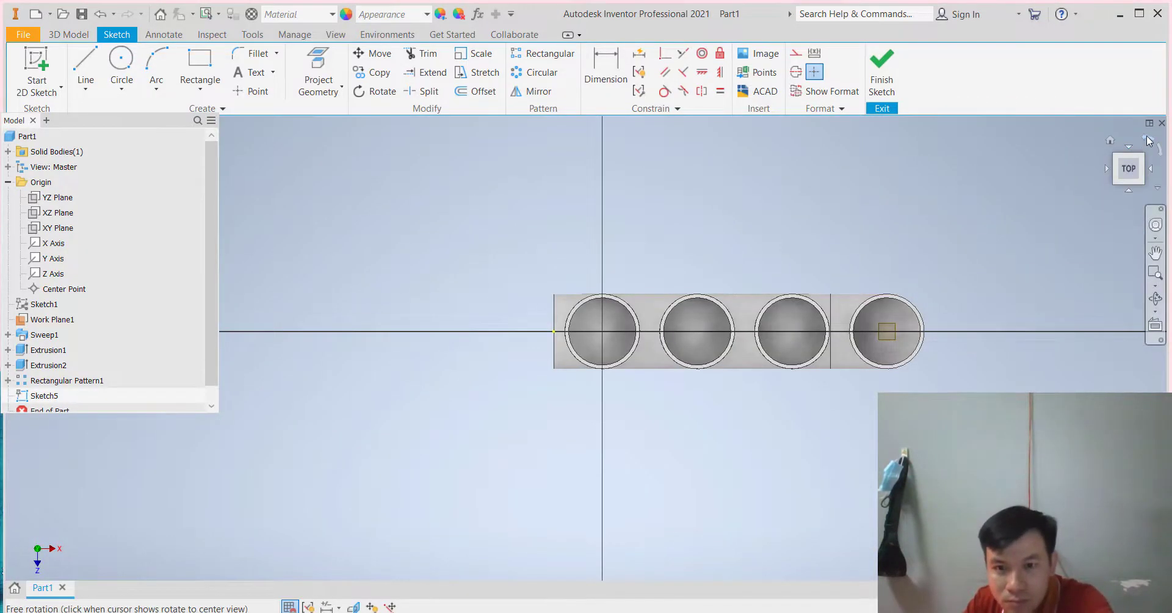
{"action": "left_click", "coordinate": [1148, 141]}
{"action": "key", "text": "c"}
{"action": "scroll", "coordinate": [610, 420], "scroll_direction": "up", "scroll_amount": 3}
{"action": "left_click", "coordinate": [610, 420]}
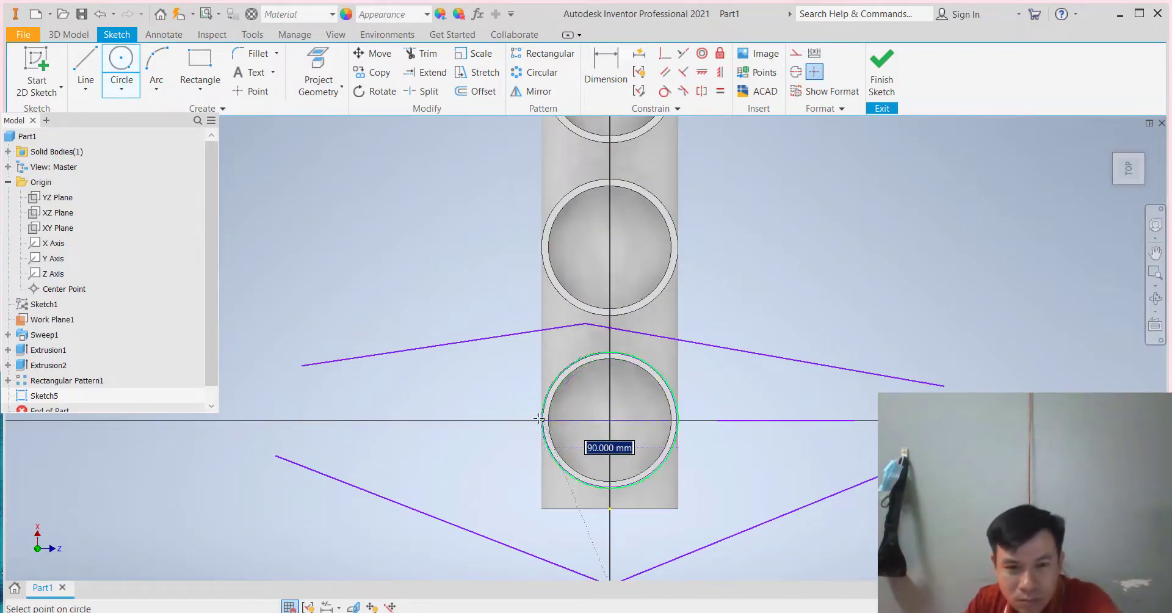
{"action": "key", "text": "Escape"}
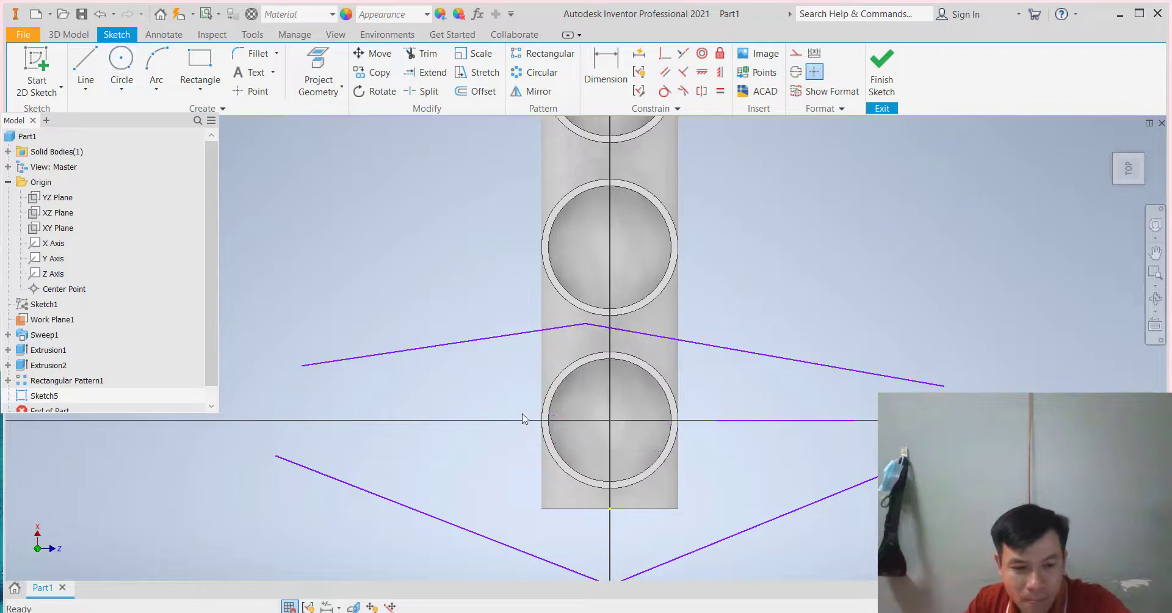
{"action": "left_click", "coordinate": [121, 64]}
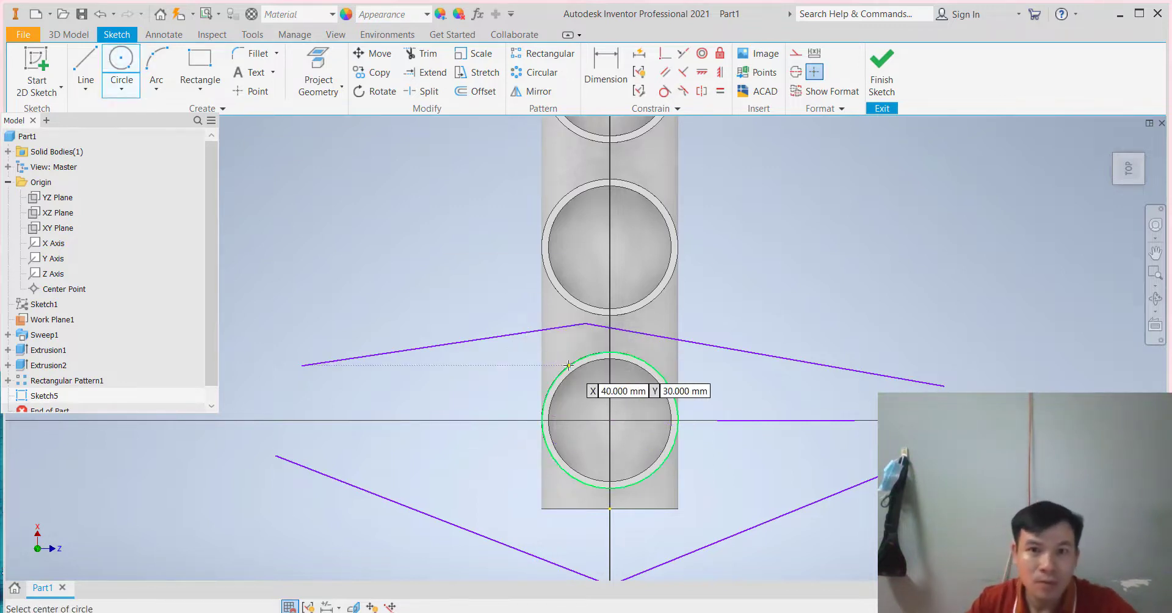
{"action": "left_click", "coordinate": [610, 420]}
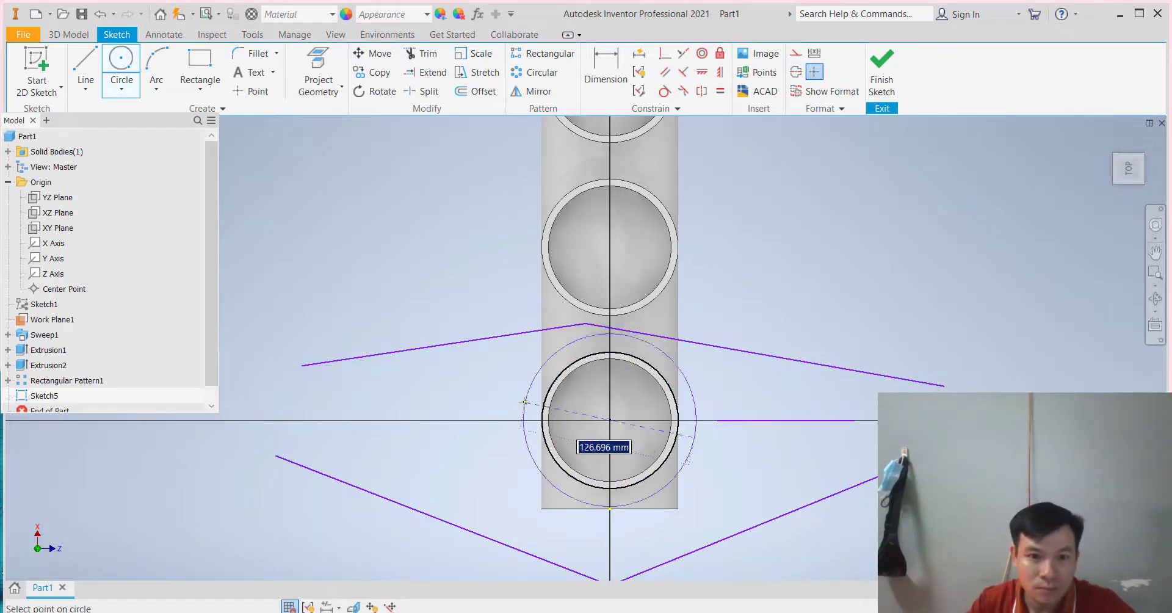
{"action": "type", "text": "115"}
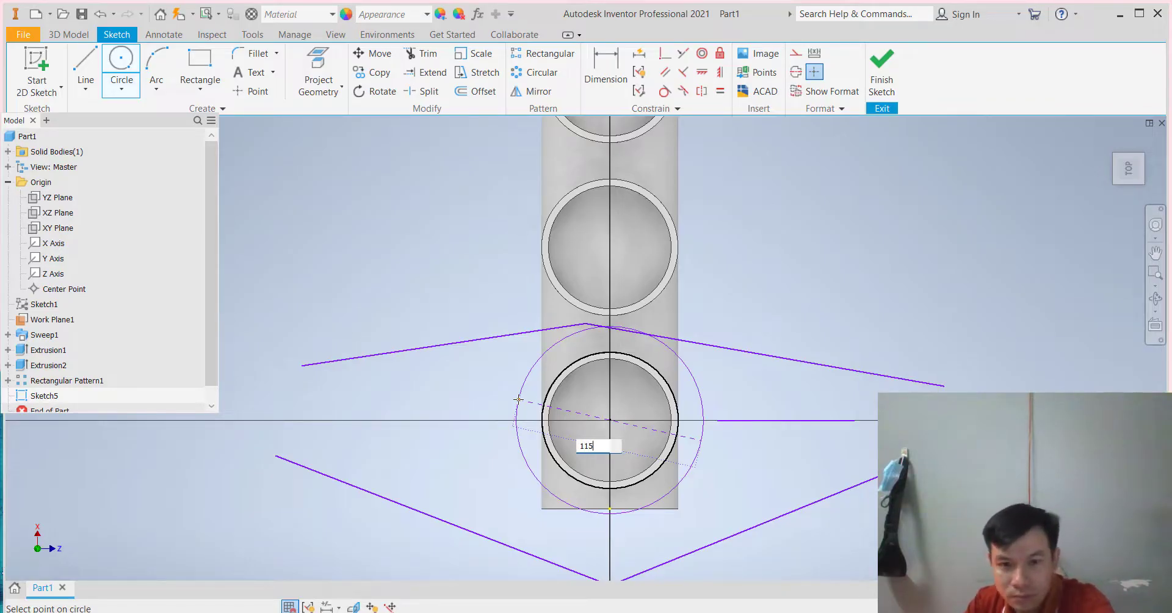
{"action": "key", "text": "Return"}
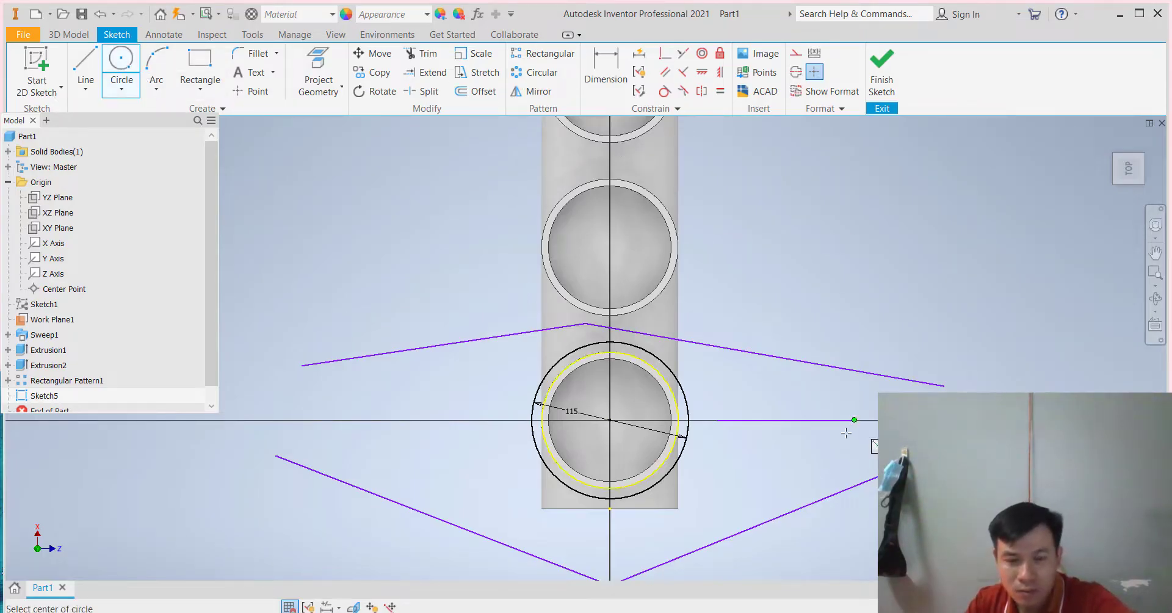
{"action": "key", "text": "Escape"}
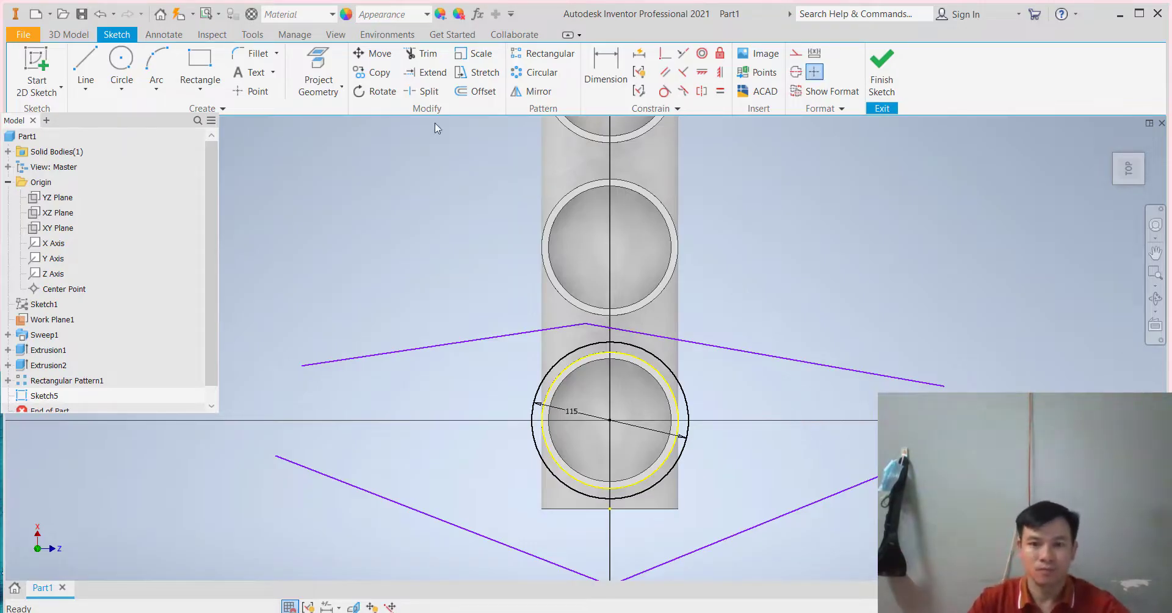
Draw 35 mm bolt circles with concentric 20 mm holes on the right and left sides.
{"action": "key", "text": "c"}
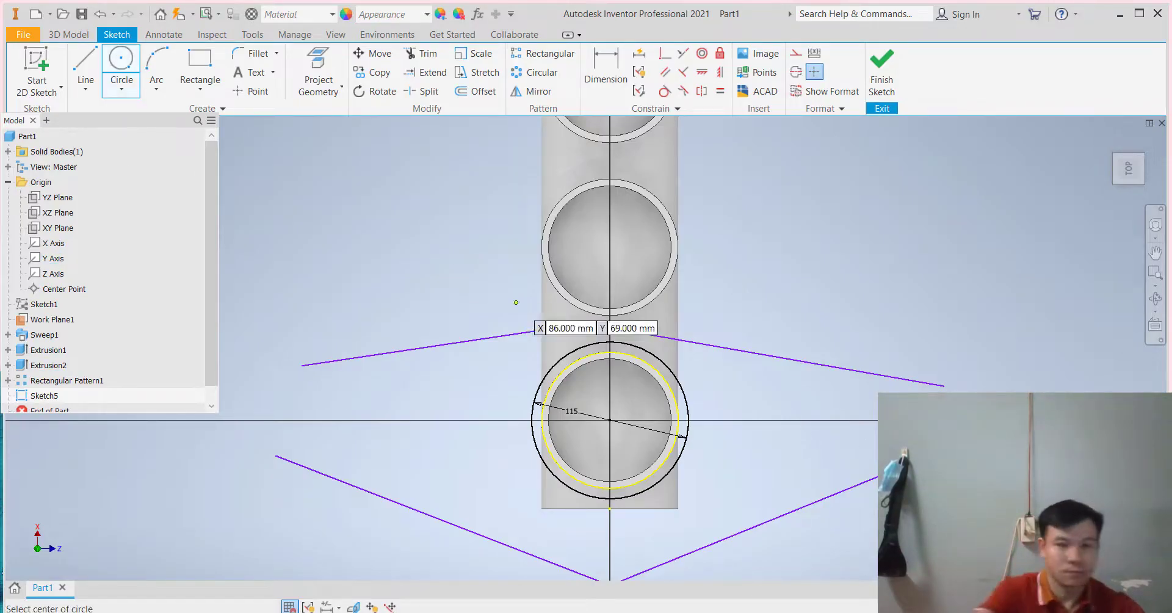
{"action": "left_click", "coordinate": [832, 419]}
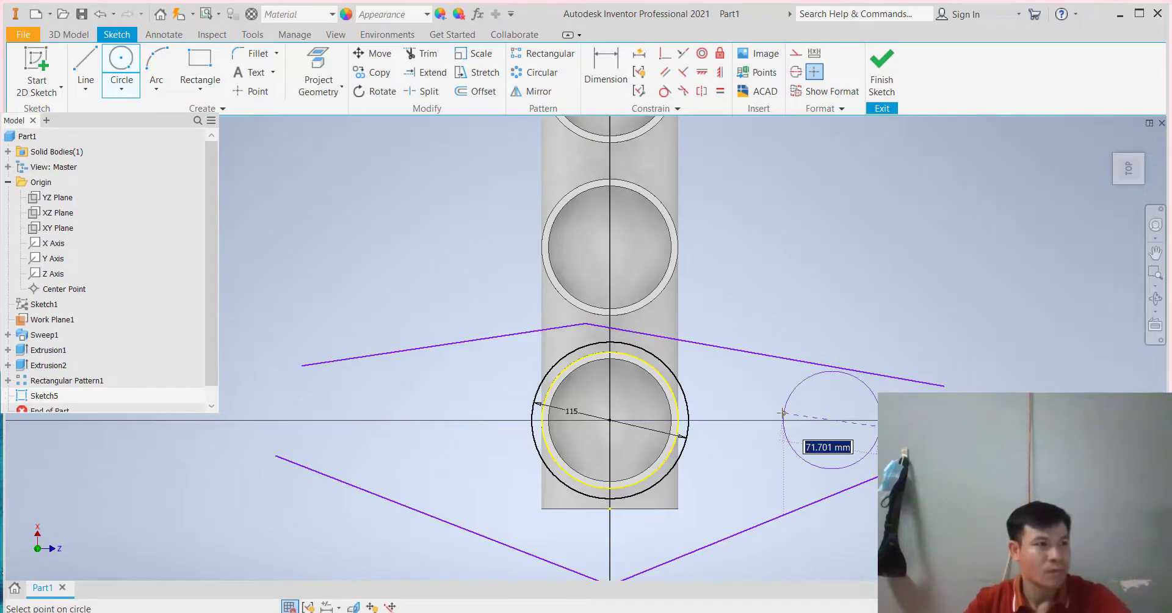
{"action": "type", "text": "35"}
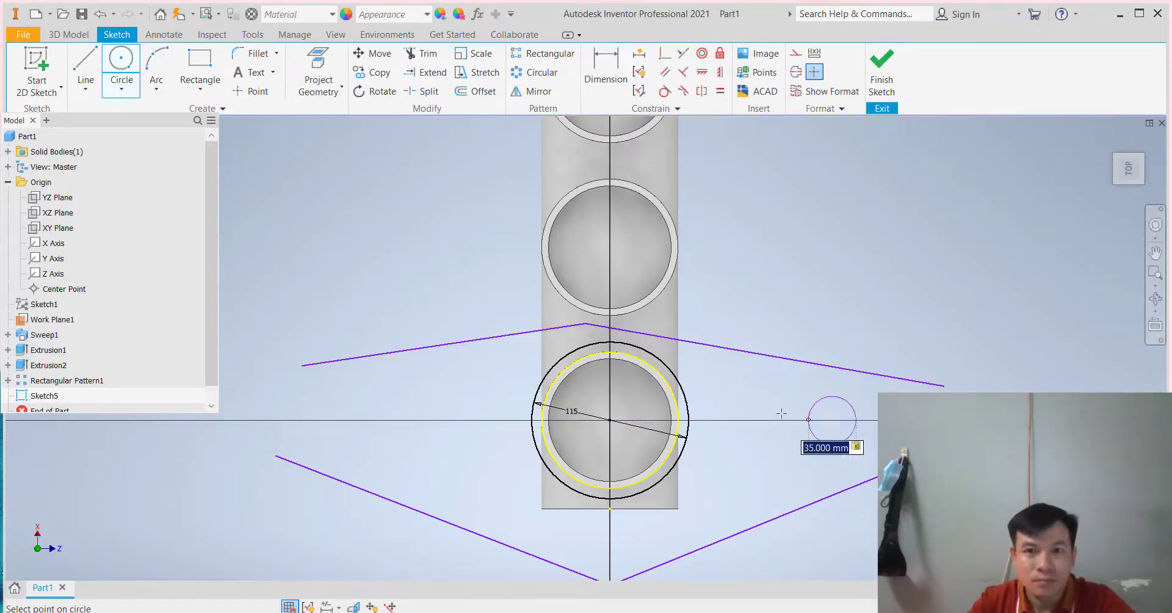
{"action": "key", "text": "Return"}
{"action": "left_click", "coordinate": [831, 420]}
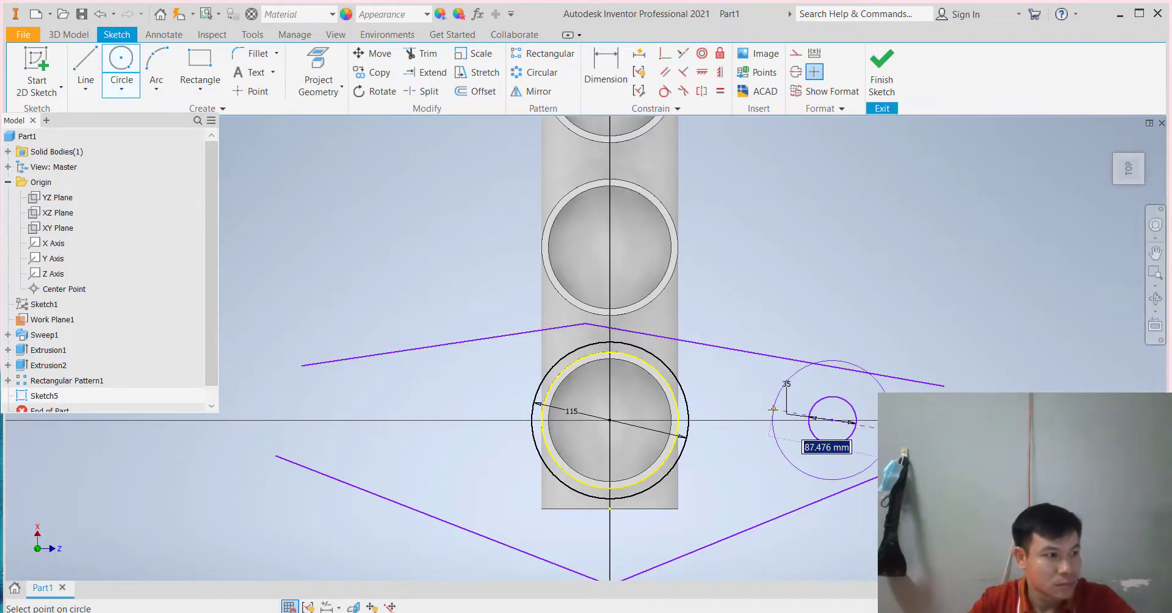
{"action": "type", "text": "20"}
{"action": "key", "text": "Return"}
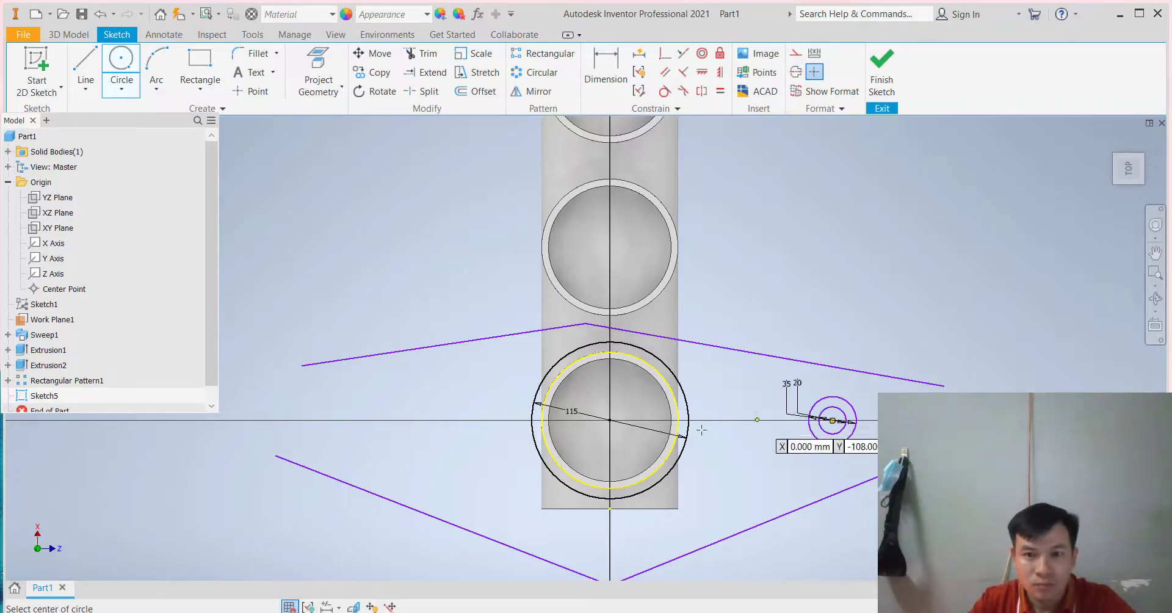
{"action": "left_click", "coordinate": [360, 420]}
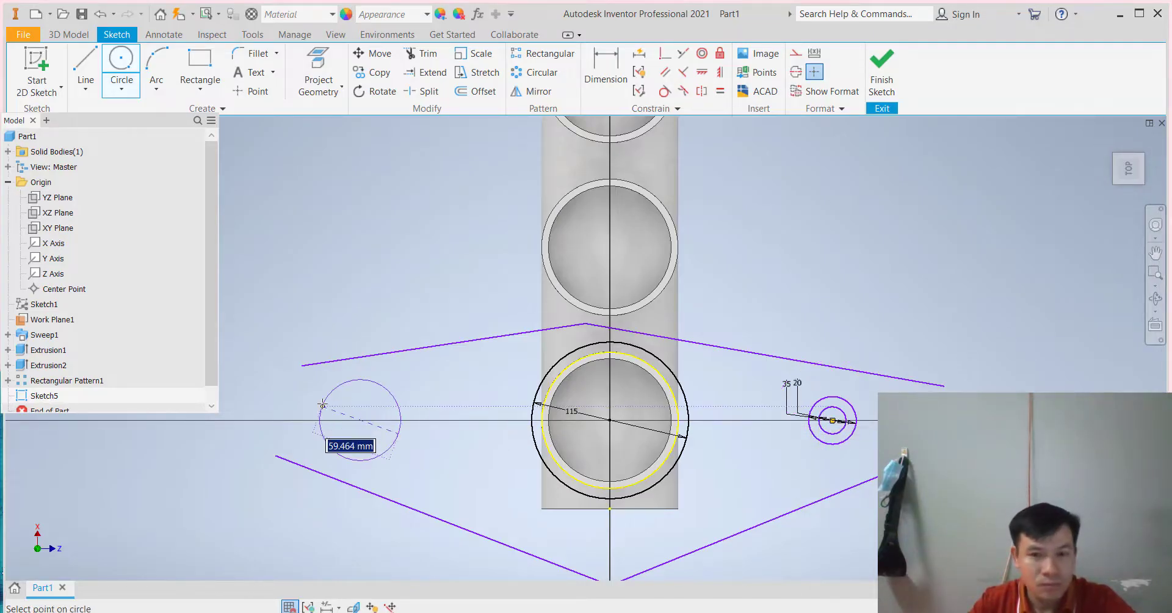
{"action": "type", "text": "35"}
{"action": "key", "text": "Return"}
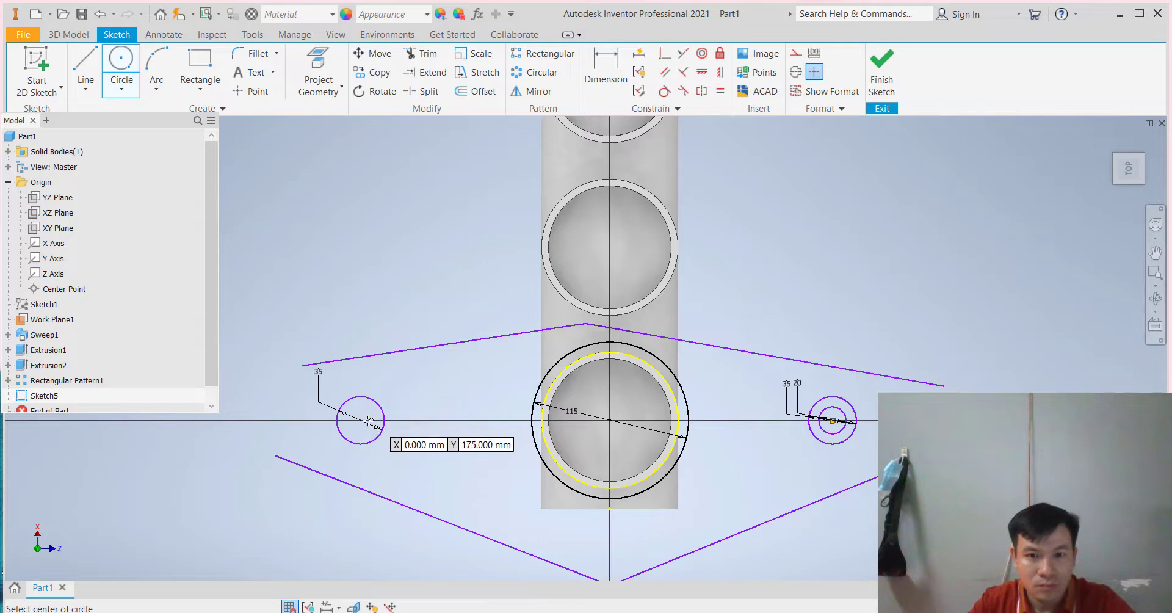
{"action": "left_click", "coordinate": [359, 420]}
{"action": "type", "text": "20"}
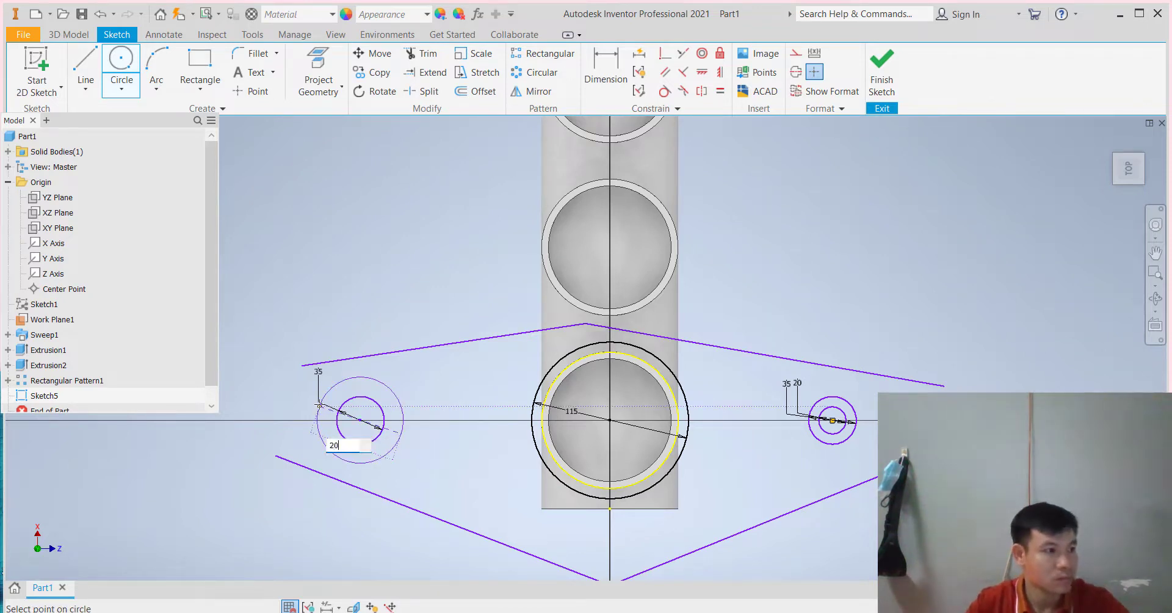
{"action": "key", "text": "Return"}
Dimension the left and right bolt circles each 100 mm from the 115 mm circle's centre.
{"action": "key", "text": "d"}
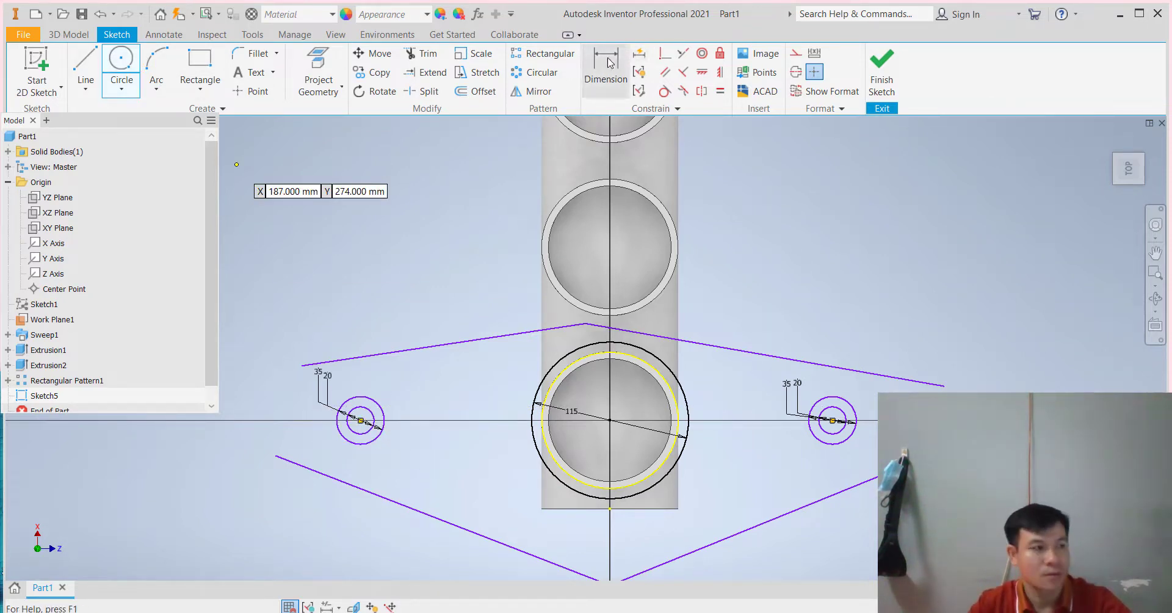
{"action": "left_click", "coordinate": [383, 421]}
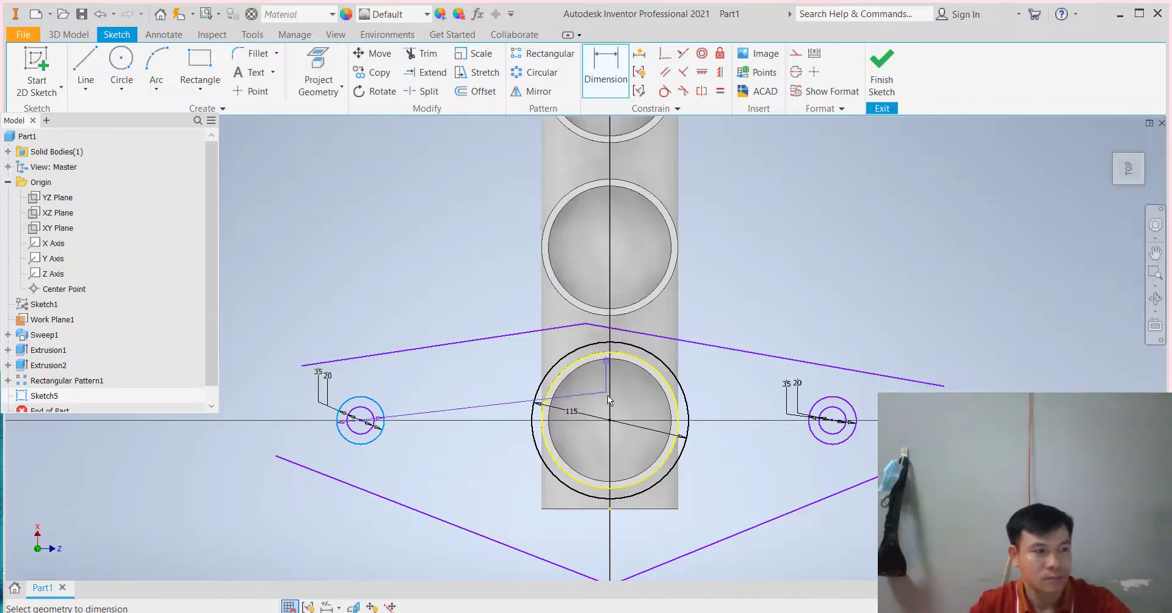
{"action": "left_click", "coordinate": [610, 419]}
{"action": "left_click", "coordinate": [493, 383]}
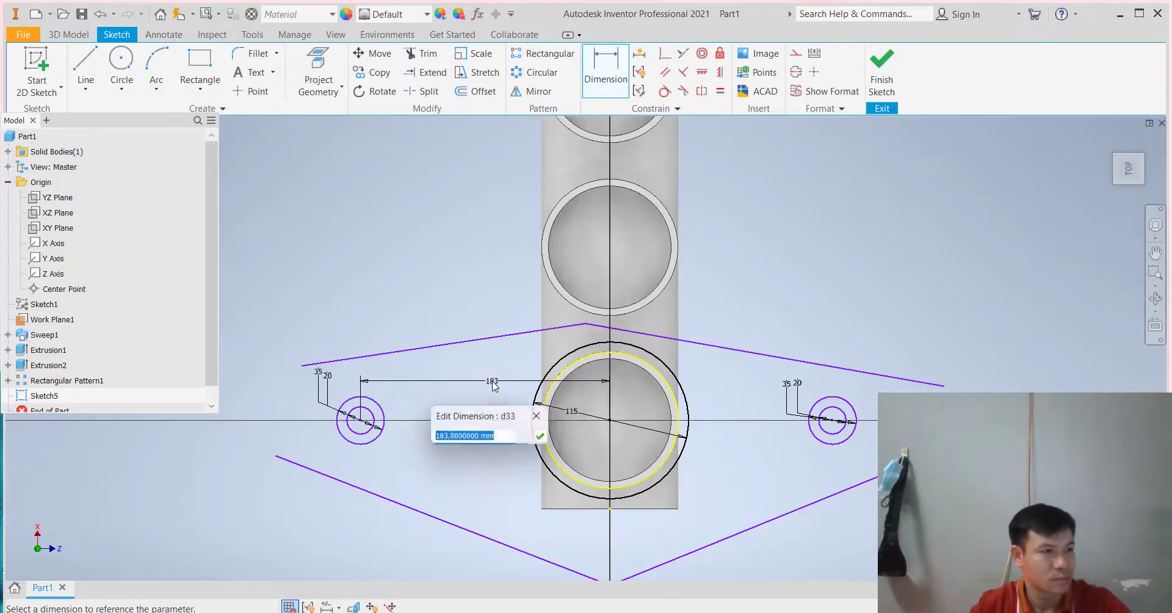
{"action": "type", "text": "100"}
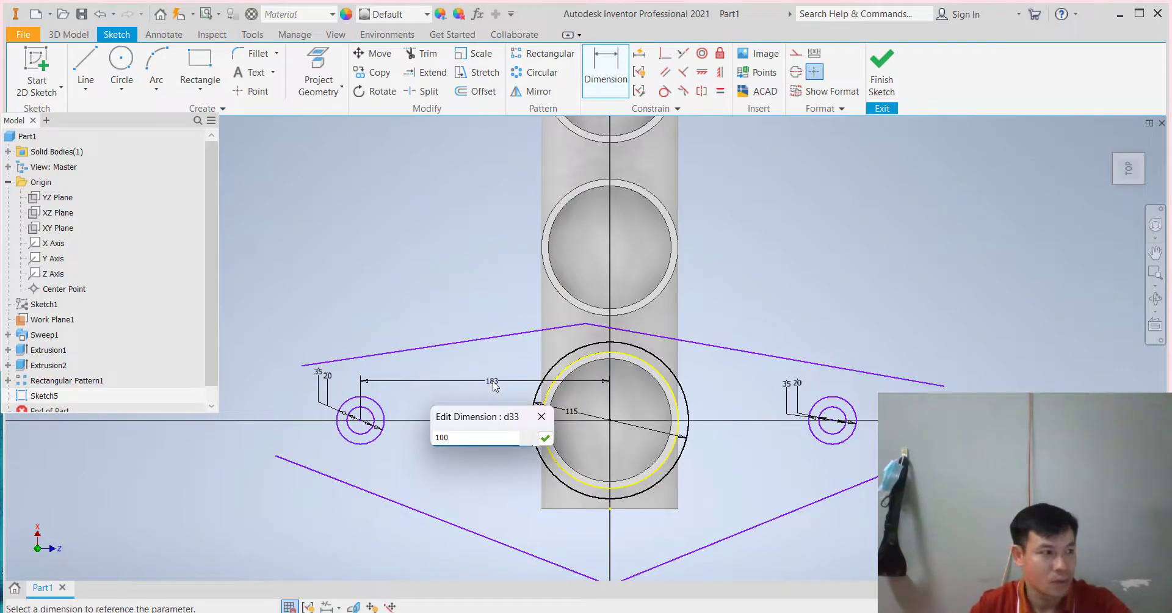
{"action": "key", "text": "Return"}
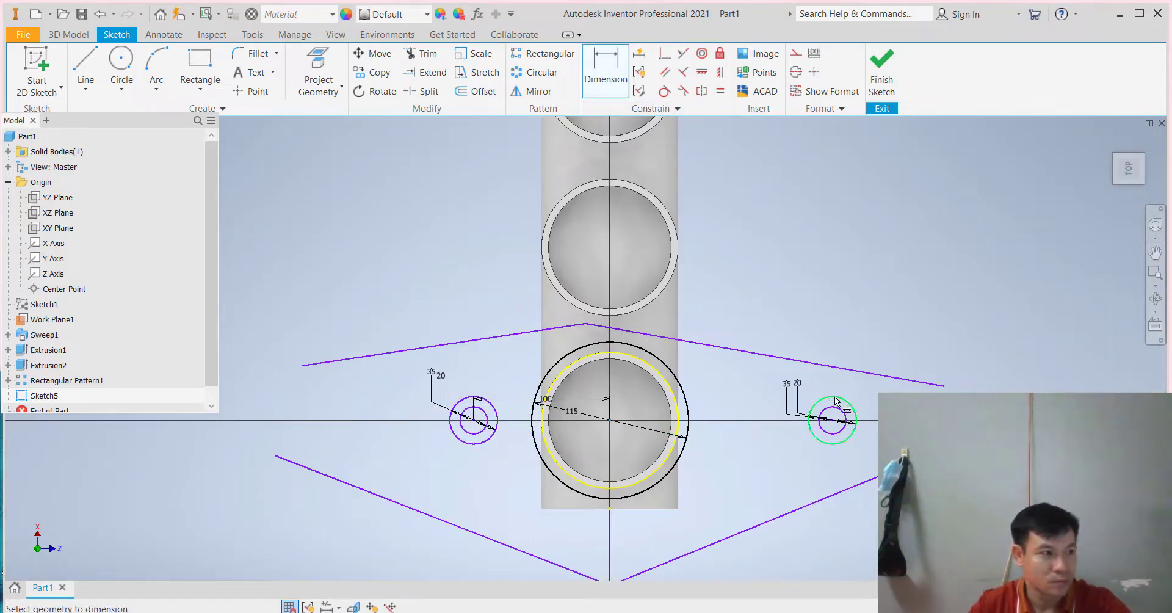
{"action": "left_click", "coordinate": [832, 420]}
{"action": "left_click", "coordinate": [795, 318]}
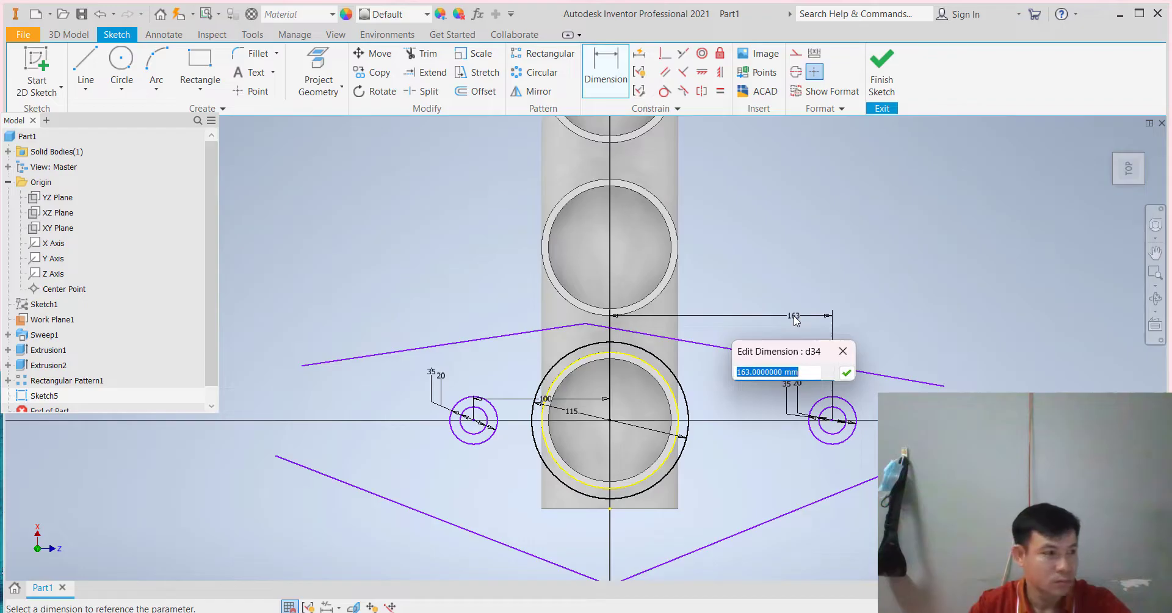
{"action": "type", "text": "100"}
{"action": "key", "text": "Return"}
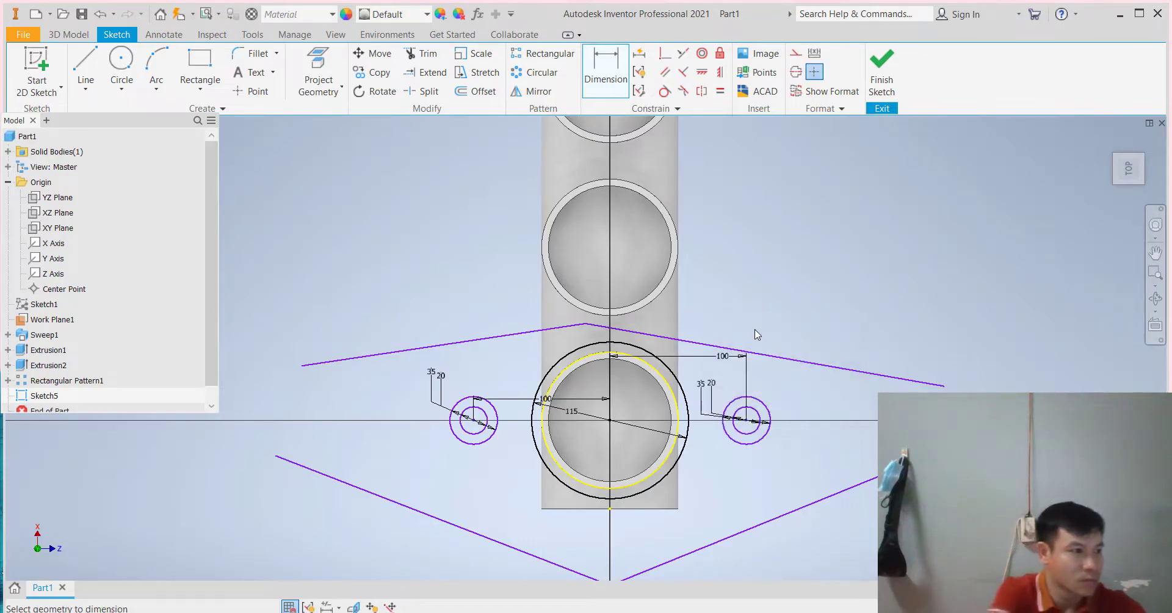
{"action": "scroll", "coordinate": [537, 486], "scroll_direction": "down", "scroll_amount": 1}
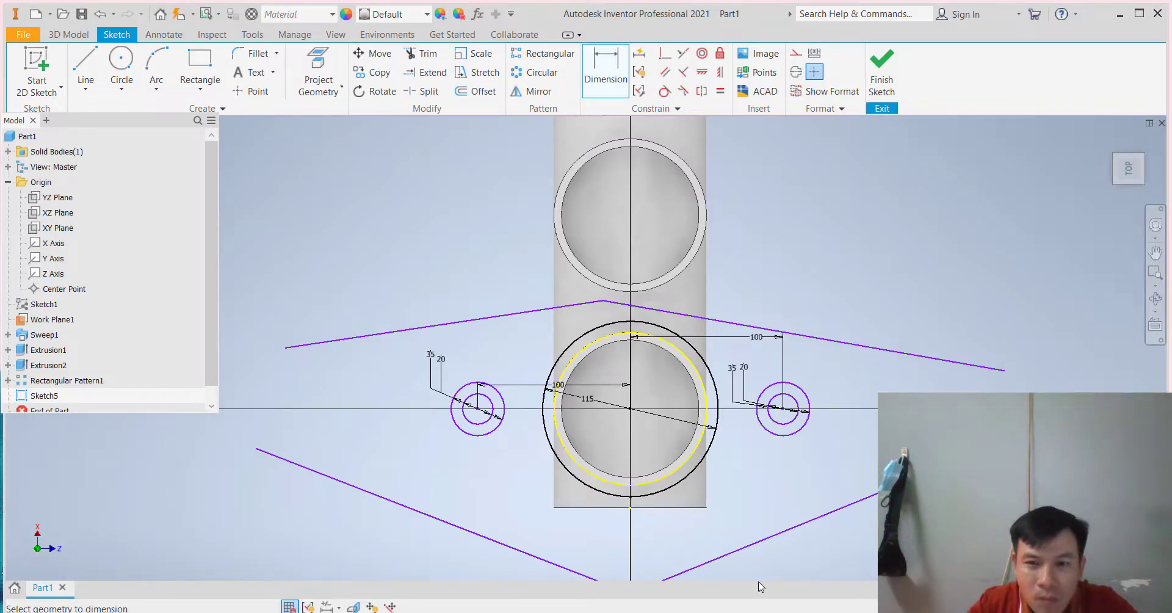
Make the bolt circles symmetric and tie the upper-left line tangent to the left bolt and large circles.
{"action": "left_click", "coordinate": [720, 72]}
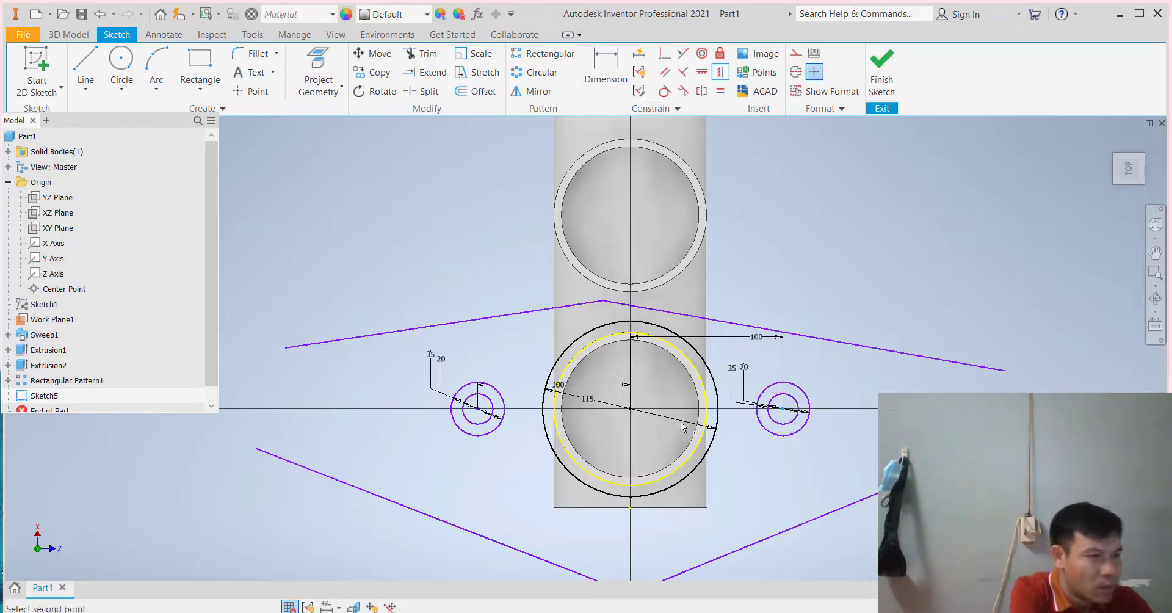
{"action": "left_click", "coordinate": [477, 411]}
{"action": "left_click", "coordinate": [631, 408]}
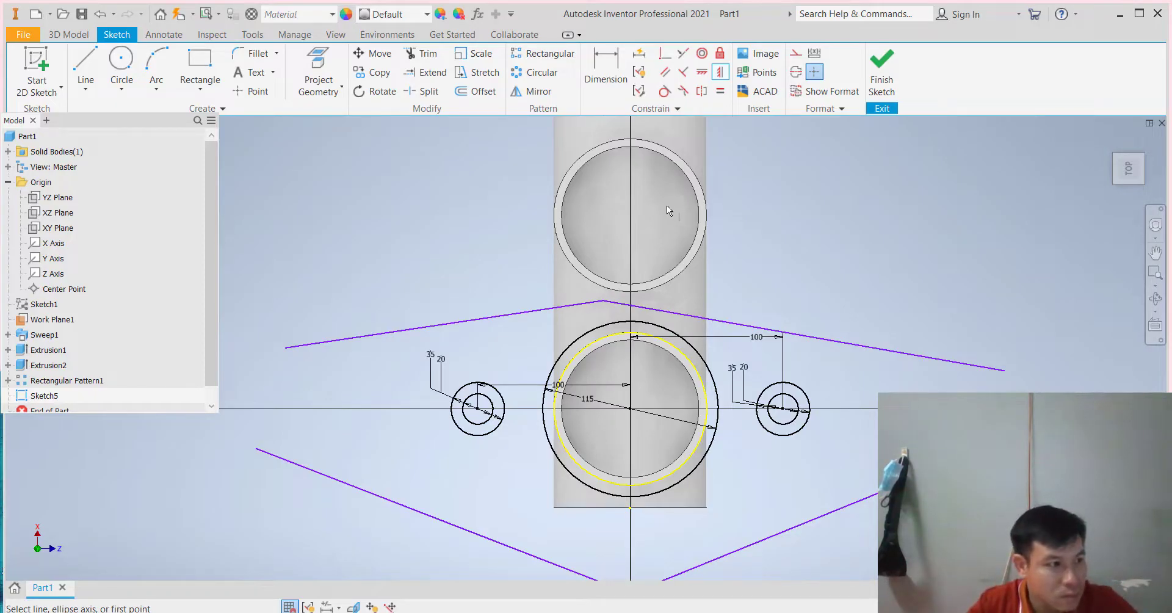
{"action": "left_click", "coordinate": [664, 91]}
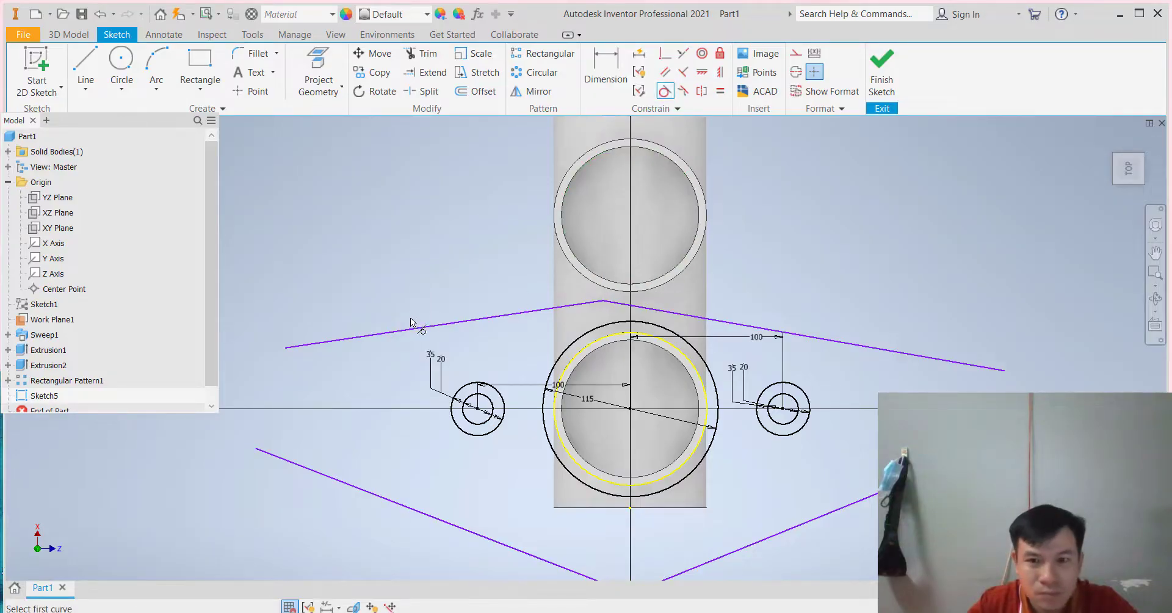
{"action": "left_click", "coordinate": [433, 326]}
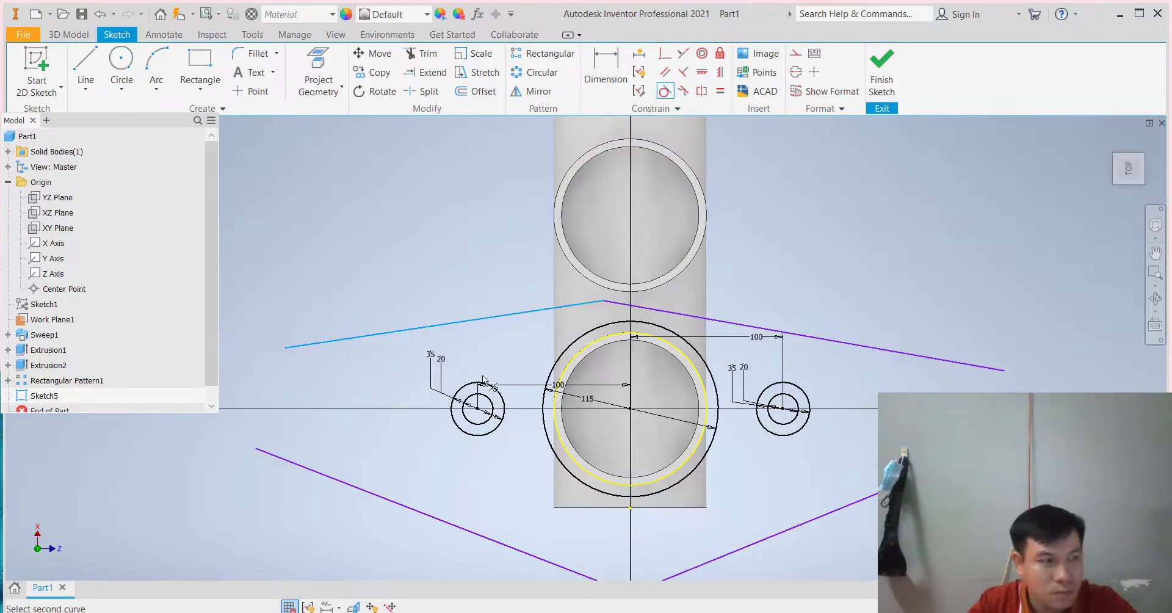
{"action": "left_click", "coordinate": [475, 387]}
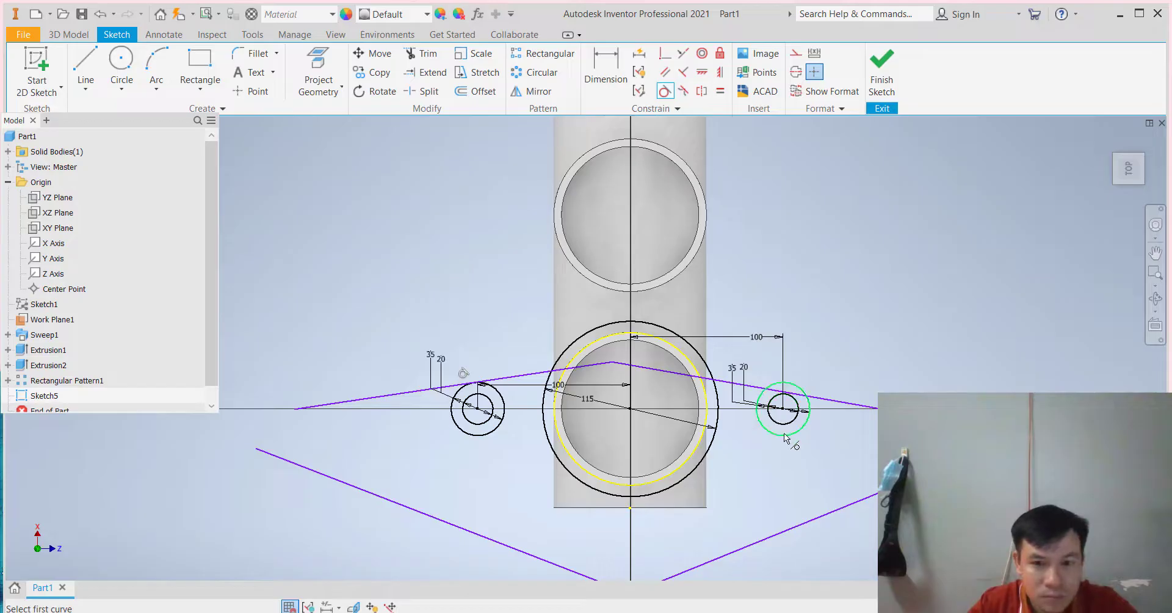
{"action": "left_click", "coordinate": [530, 374]}
{"action": "left_click", "coordinate": [568, 346]}
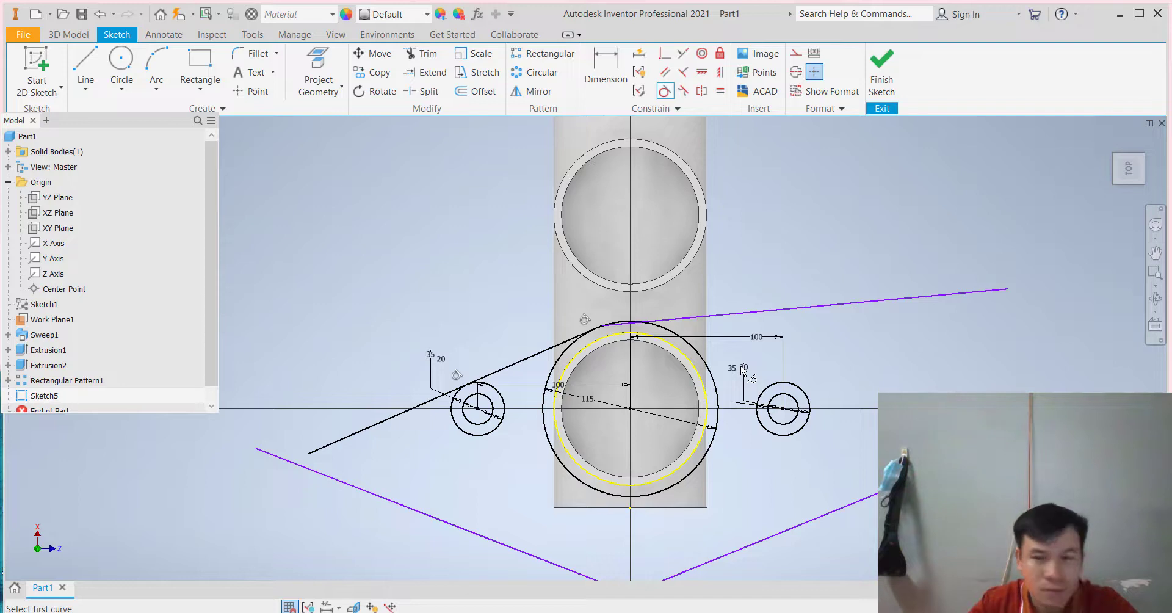
Make the upper-right, lower-left and lower-right lines tangent to their bolt circles and the 115 mm circle.
{"action": "left_click", "coordinate": [874, 301]}
{"action": "left_click", "coordinate": [807, 400]}
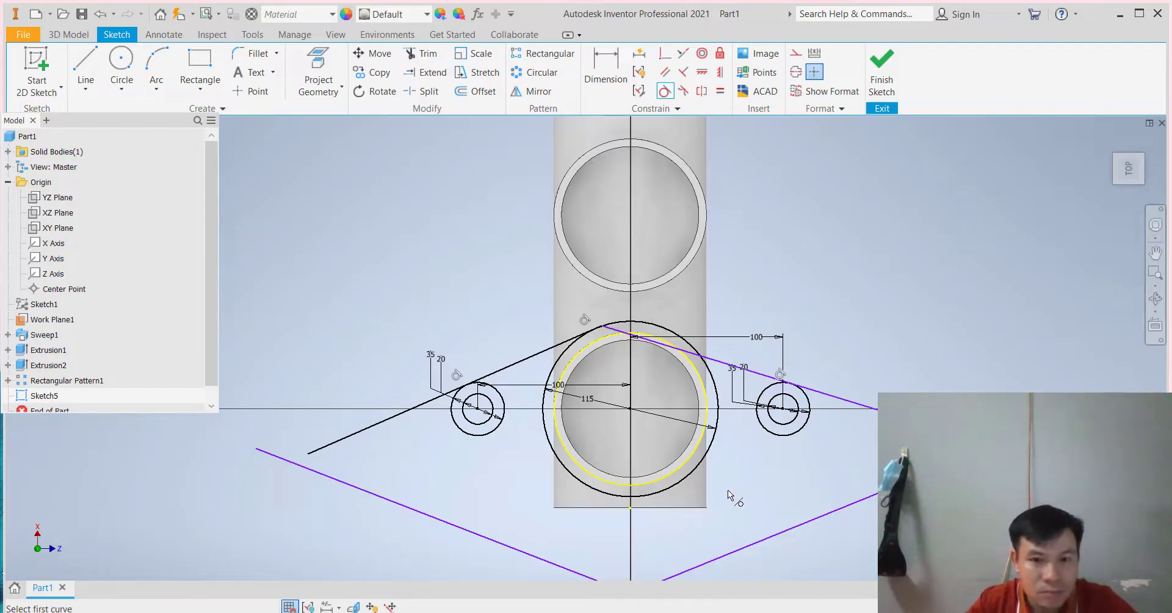
{"action": "left_click", "coordinate": [712, 375]}
{"action": "left_click", "coordinate": [717, 361]}
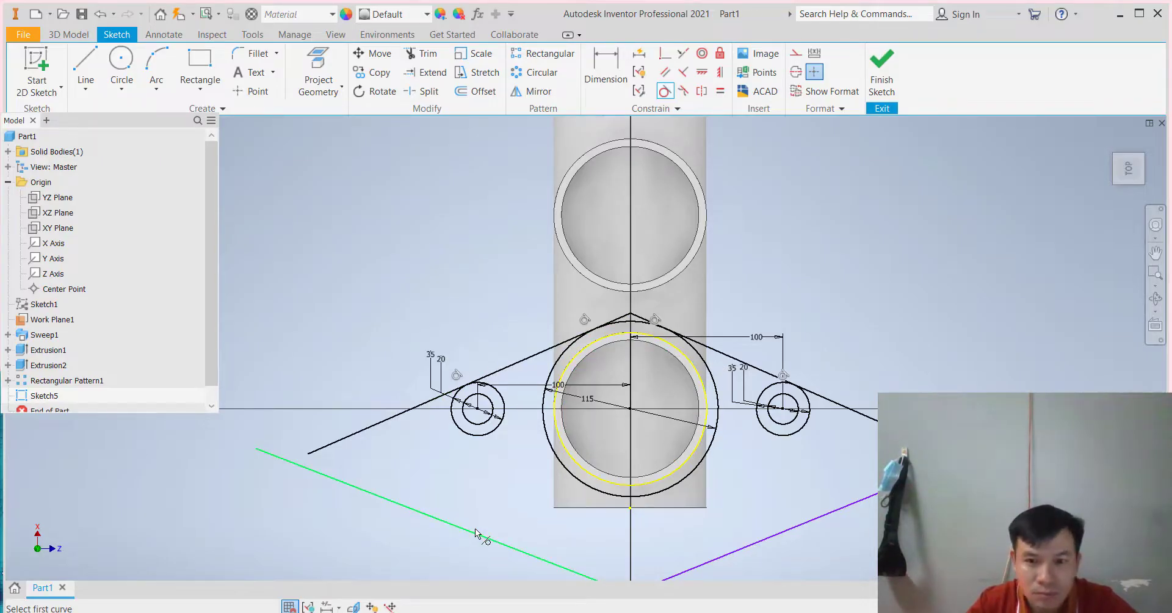
{"action": "left_click", "coordinate": [440, 516]}
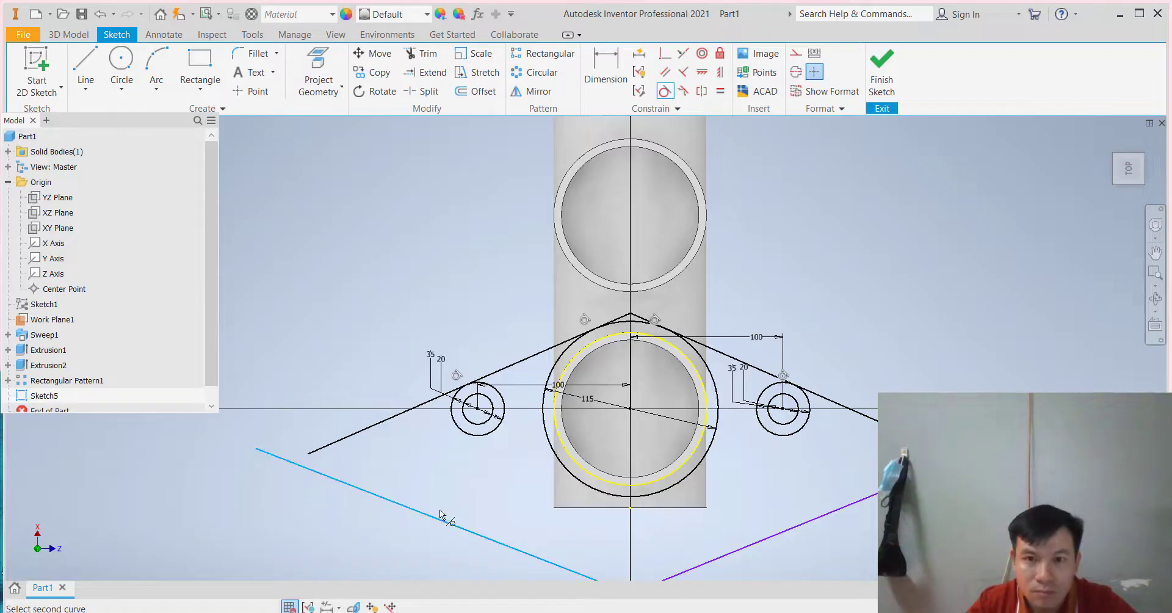
{"action": "left_click", "coordinate": [479, 434]}
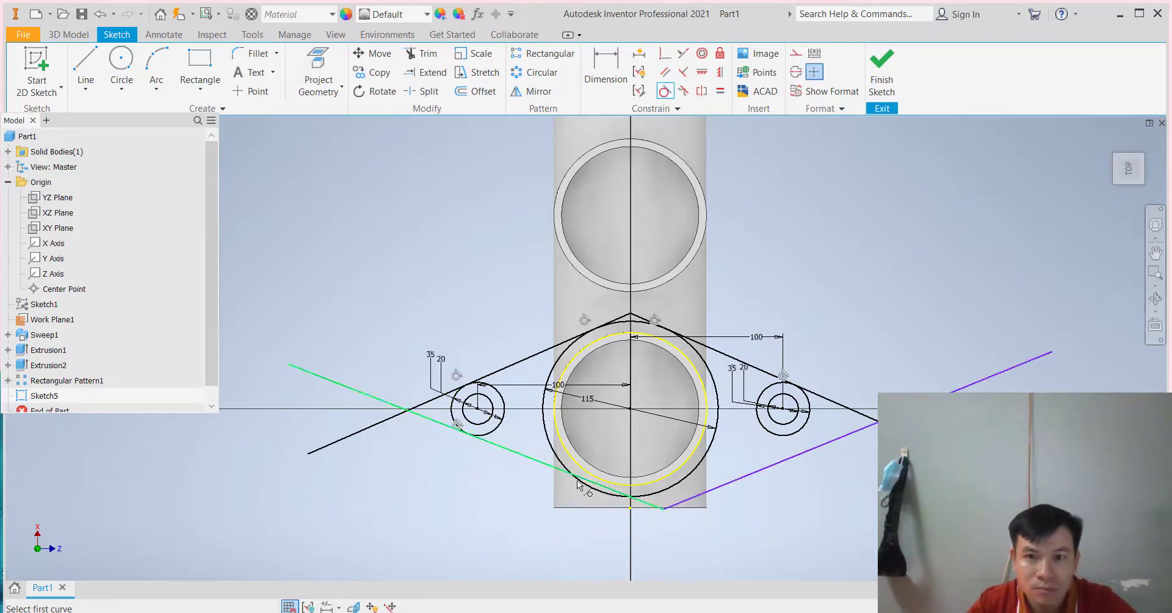
{"action": "left_click", "coordinate": [815, 451]}
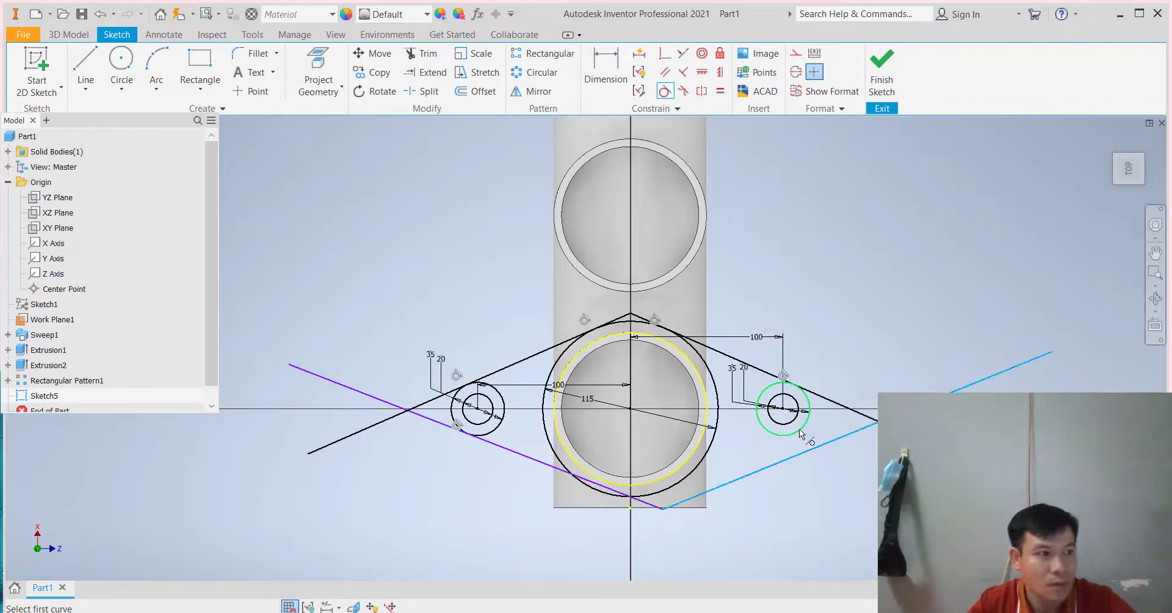
{"action": "left_click", "coordinate": [801, 433]}
{"action": "left_click", "coordinate": [722, 467]}
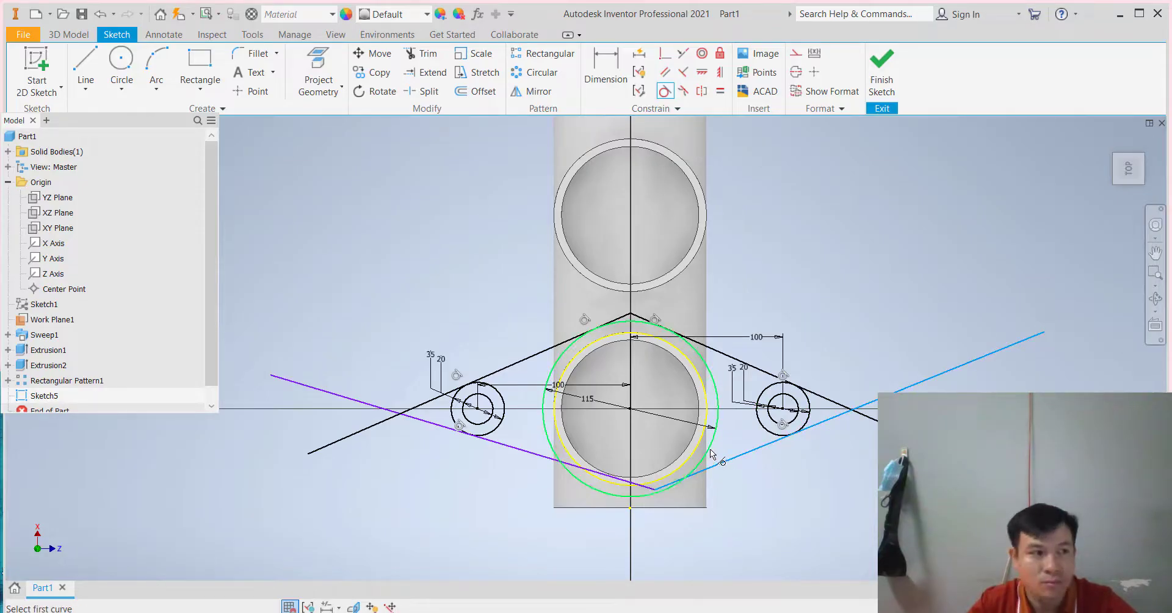
{"action": "left_click", "coordinate": [711, 457]}
{"action": "left_click", "coordinate": [558, 475]}
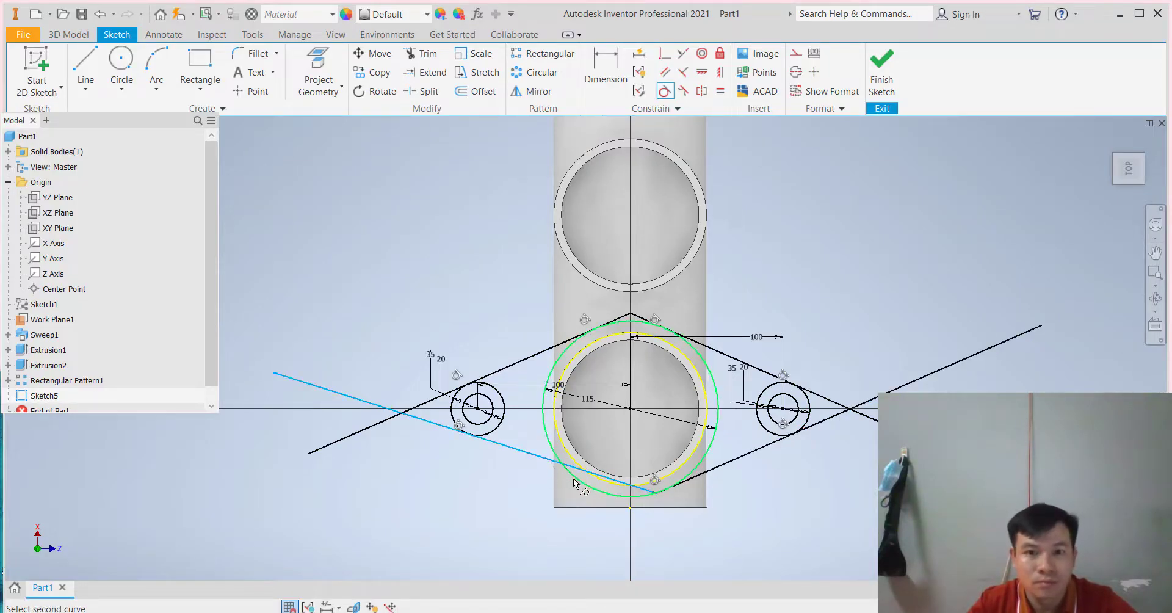
{"action": "left_click", "coordinate": [575, 480]}
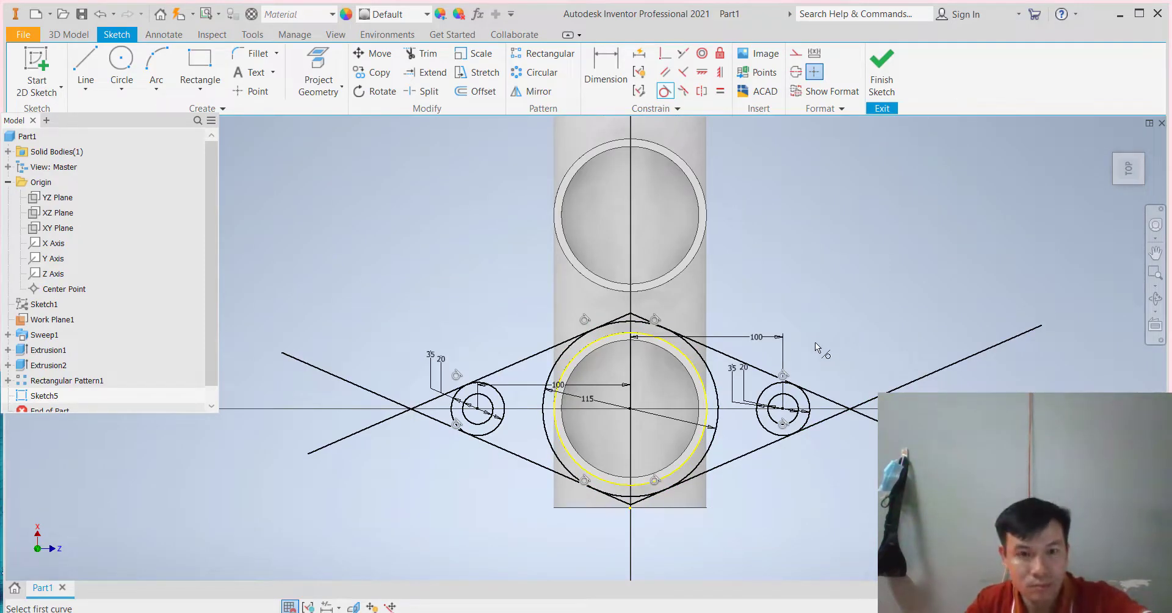
Trim the overhanging line ends on both sides and the tip past the 115 mm circle, then finish the sketch.
{"action": "left_click", "coordinate": [421, 54]}
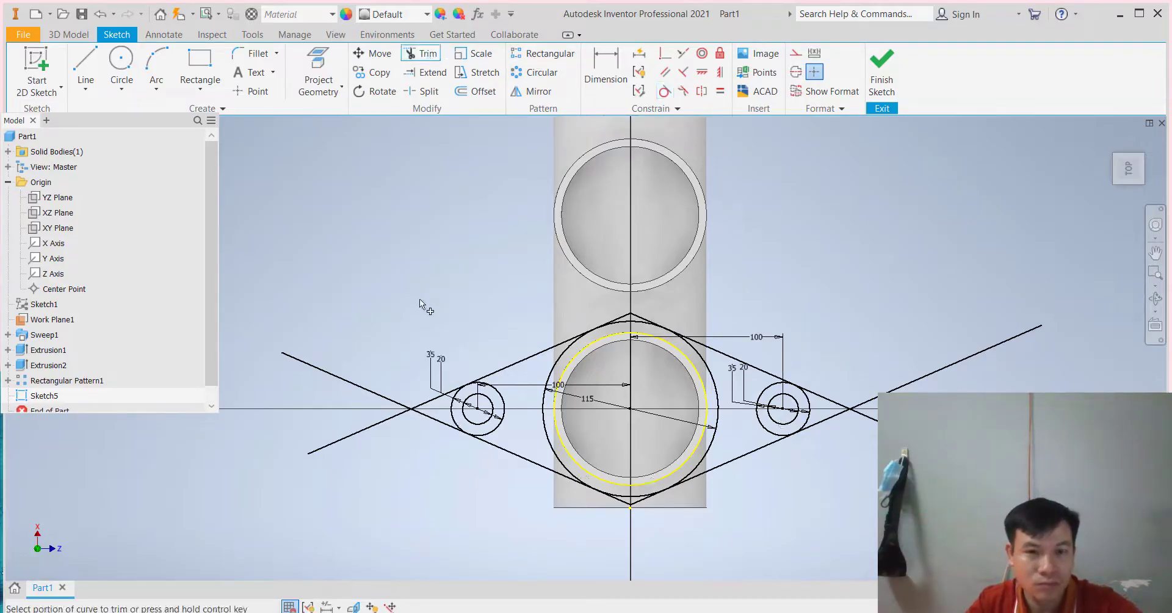
{"action": "mouse_move", "coordinate": [400, 331]}
{"action": "left_mouse_down"}
{"action": "mouse_move", "coordinate": [418, 436]}
{"action": "mouse_move", "coordinate": [459, 408]}
{"action": "left_mouse_up"}
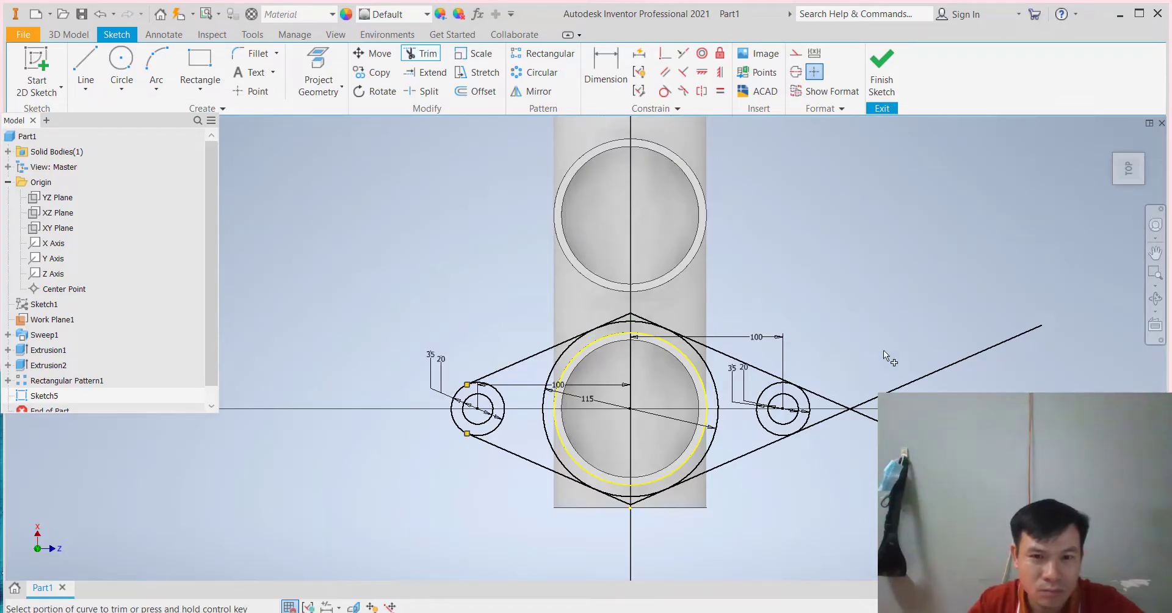
{"action": "mouse_move", "coordinate": [864, 346]}
{"action": "left_mouse_down"}
{"action": "mouse_move", "coordinate": [876, 434]}
{"action": "mouse_move", "coordinate": [825, 388]}
{"action": "left_mouse_up"}
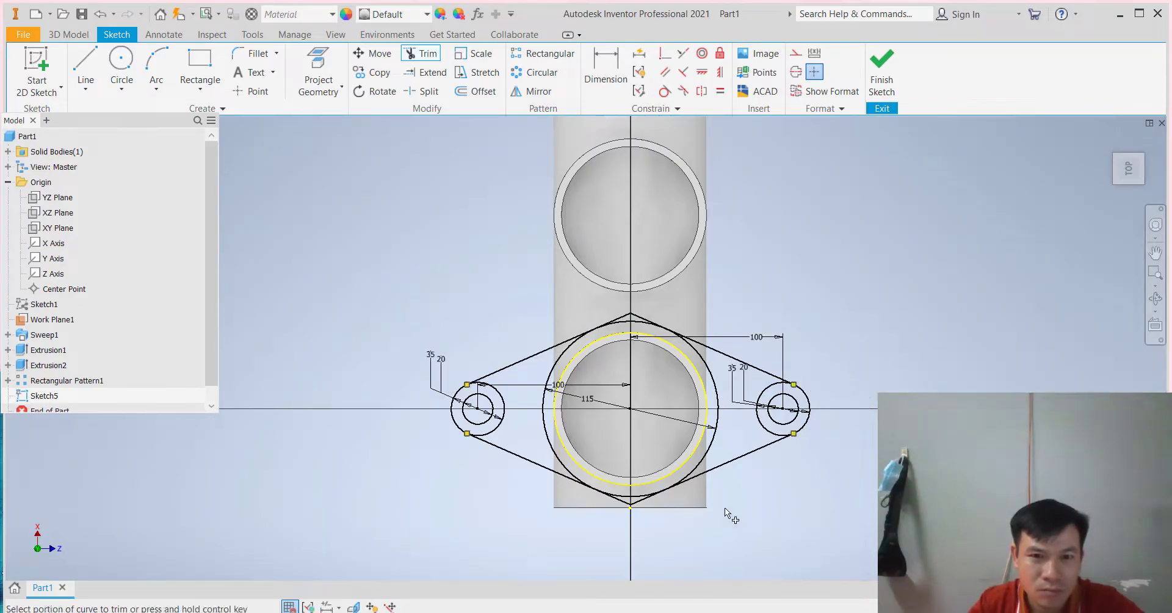
{"action": "scroll", "coordinate": [598, 457], "scroll_direction": "down", "scroll_amount": 3}
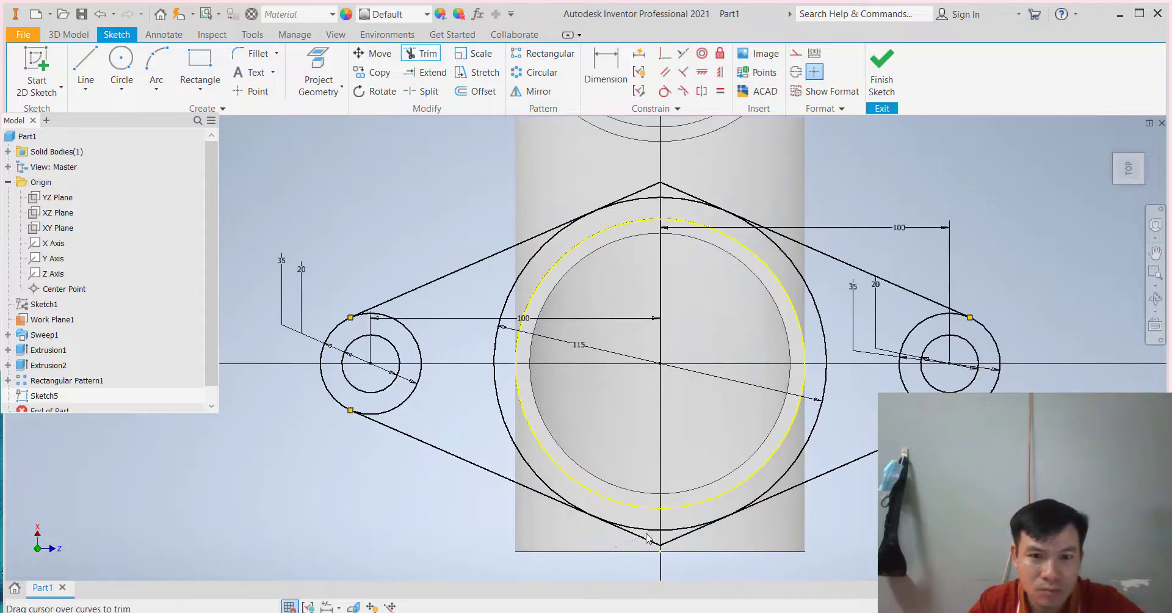
{"action": "left_click_drag", "start_coordinate": [608, 177], "coordinate": [708, 177]}
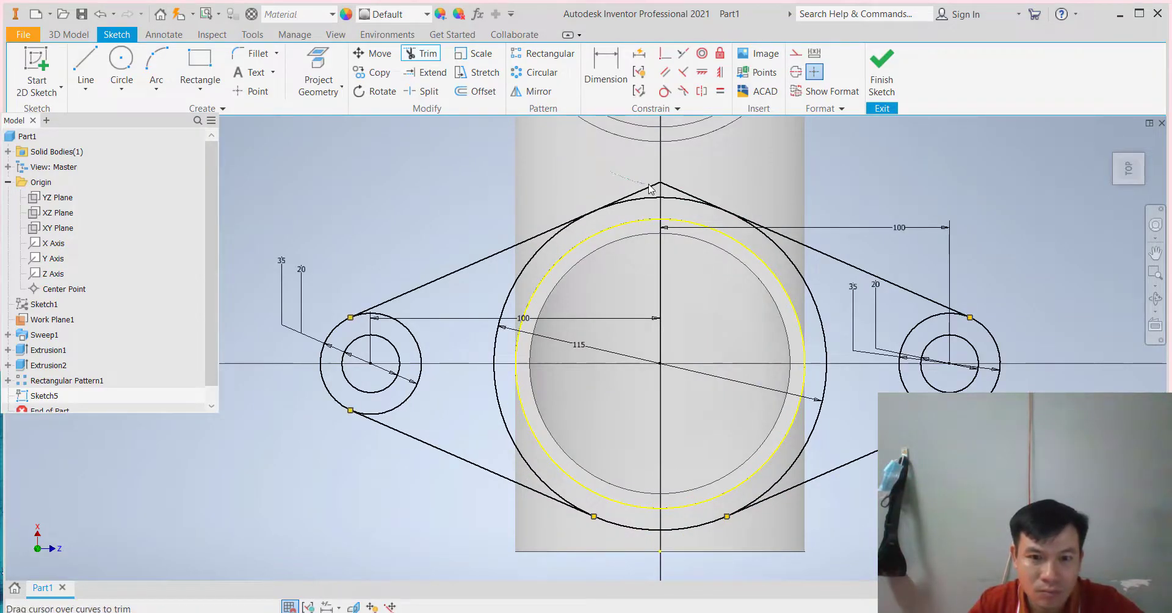
{"action": "scroll", "coordinate": [730, 207], "scroll_direction": "up", "scroll_amount": 2}
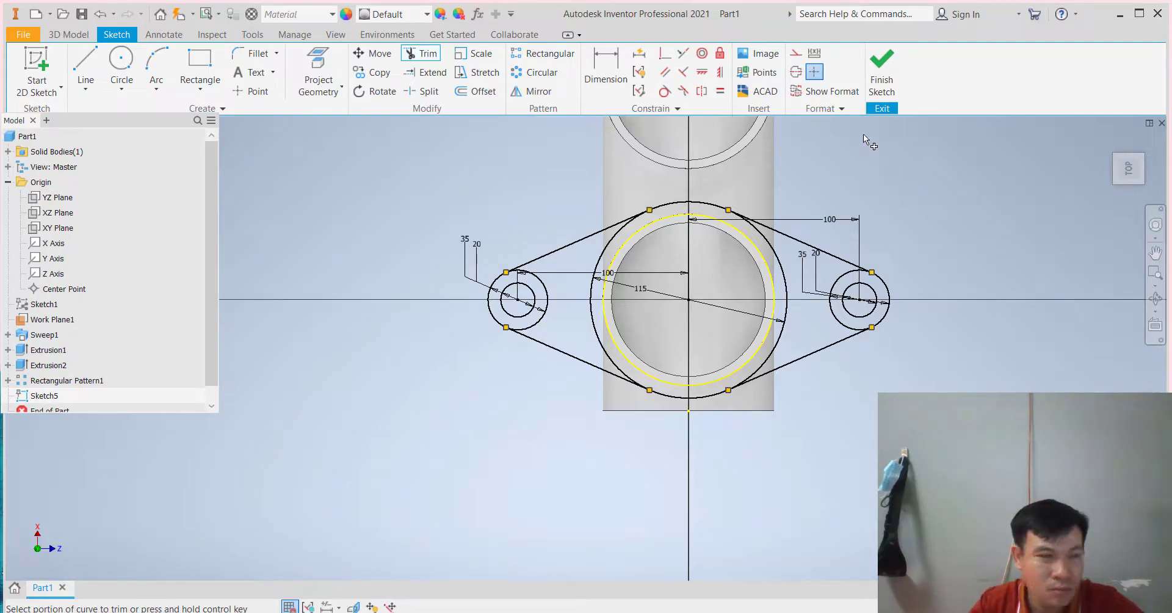
{"action": "left_click", "coordinate": [881, 66]}
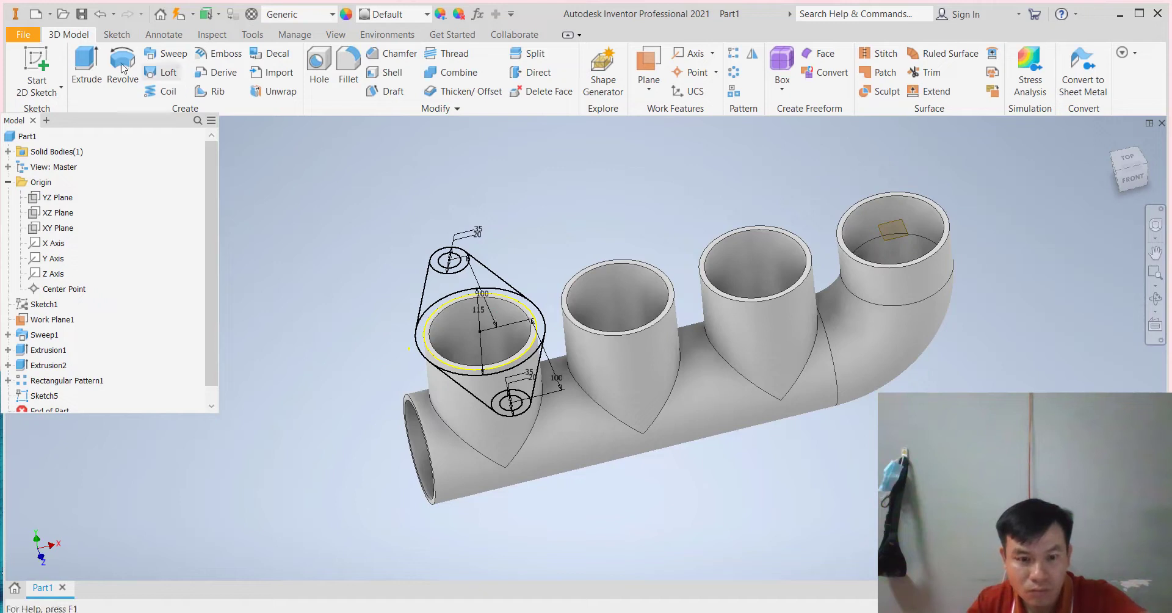
Start an Extrude on the flange profile, then clear the selection.
{"action": "left_click", "coordinate": [79, 63]}
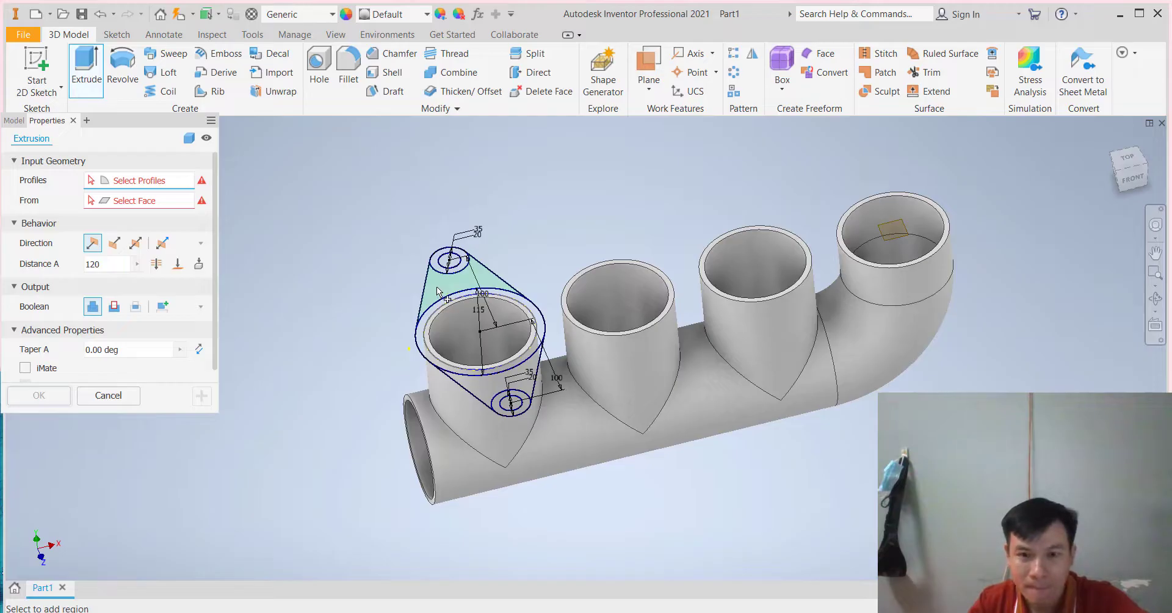
{"action": "left_click", "coordinate": [437, 287]}
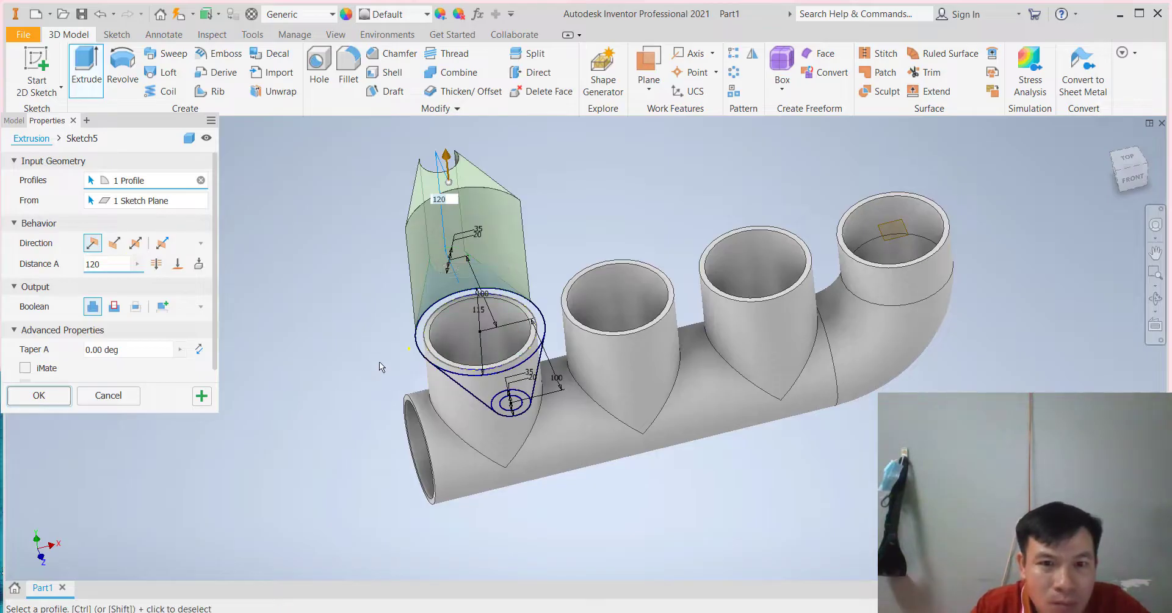
{"action": "key", "text": "Escape"}
Pick the bolt-hole ring, web and pipe-ring profiles for an extrusion, then cancel it.
{"action": "left_click", "coordinate": [86, 68]}
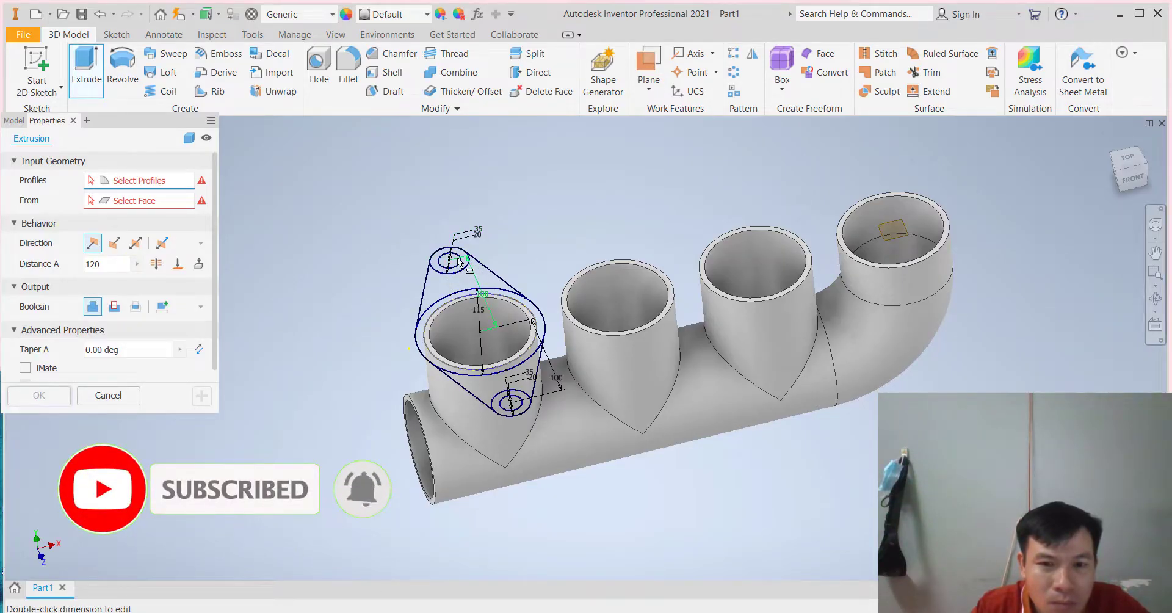
{"action": "scroll", "coordinate": [459, 261], "scroll_direction": "down", "scroll_amount": 5}
{"action": "left_click", "coordinate": [377, 297]}
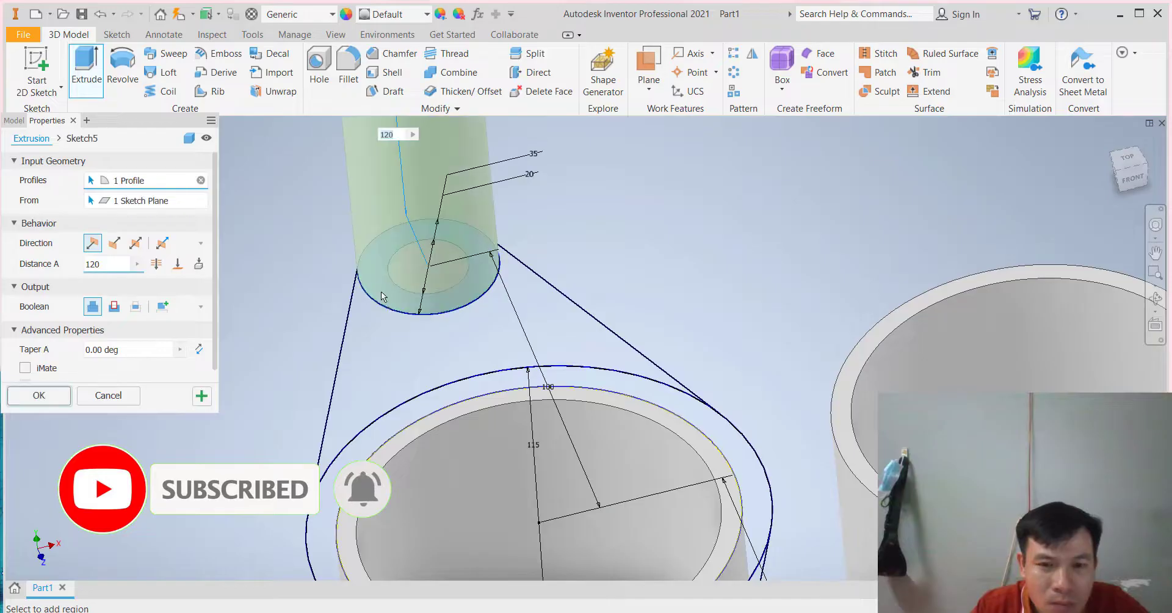
{"action": "left_click", "coordinate": [378, 335]}
{"action": "scroll", "coordinate": [380, 334], "scroll_direction": "up", "scroll_amount": 5}
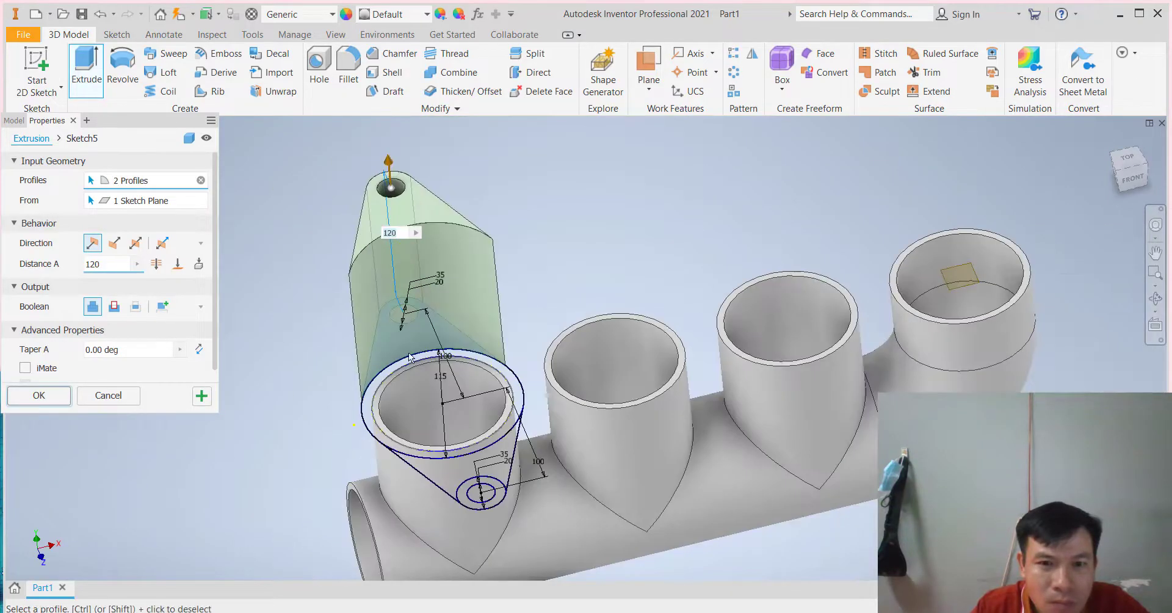
{"action": "left_click", "coordinate": [437, 466]}
{"action": "scroll", "coordinate": [496, 482], "scroll_direction": "down", "scroll_amount": 5}
{"action": "left_click", "coordinate": [496, 478]}
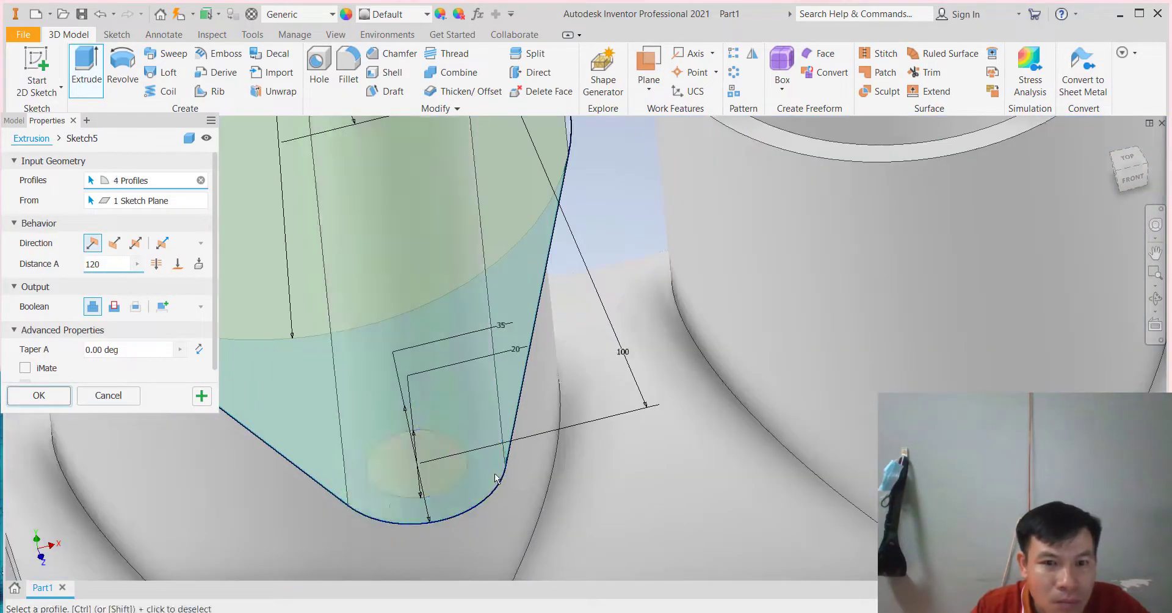
{"action": "scroll", "coordinate": [496, 478], "scroll_direction": "up", "scroll_amount": 5}
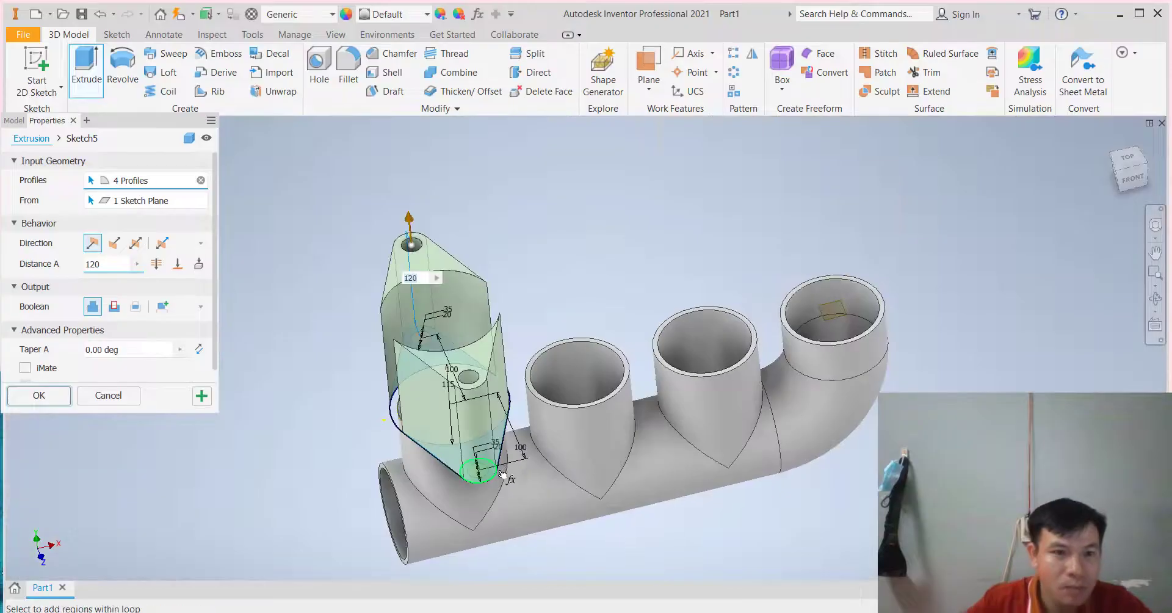
{"action": "left_click", "coordinate": [394, 418]}
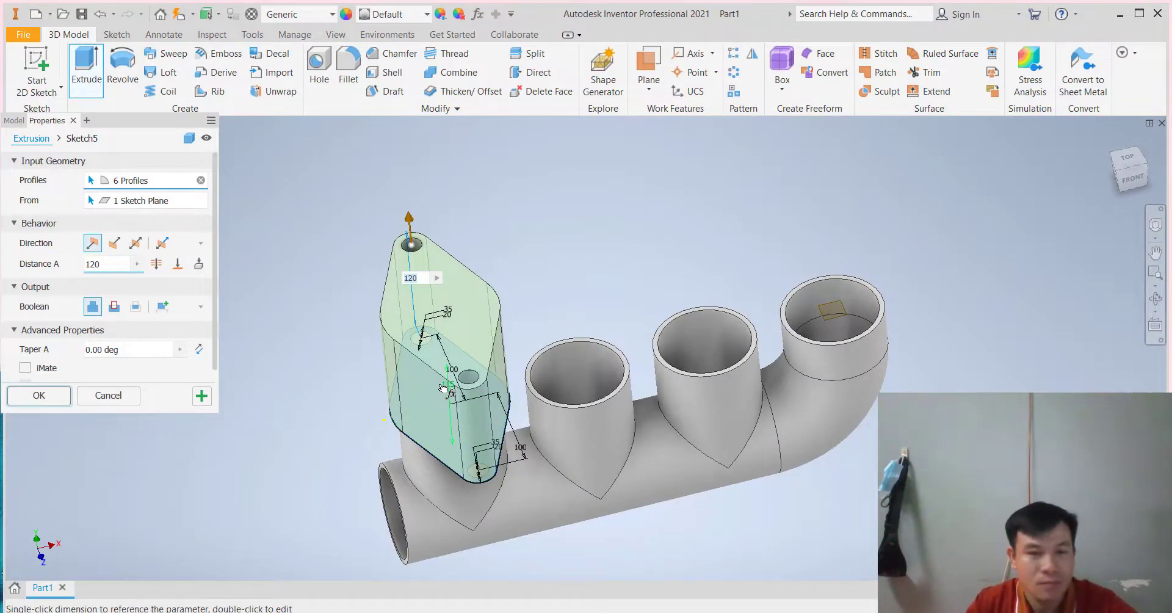
{"action": "scroll", "coordinate": [442, 388], "scroll_direction": "up", "scroll_amount": 2}
{"action": "scroll", "coordinate": [430, 384], "scroll_direction": "down", "scroll_amount": 3}
{"action": "scroll", "coordinate": [419, 383], "scroll_direction": "down", "scroll_amount": 2}
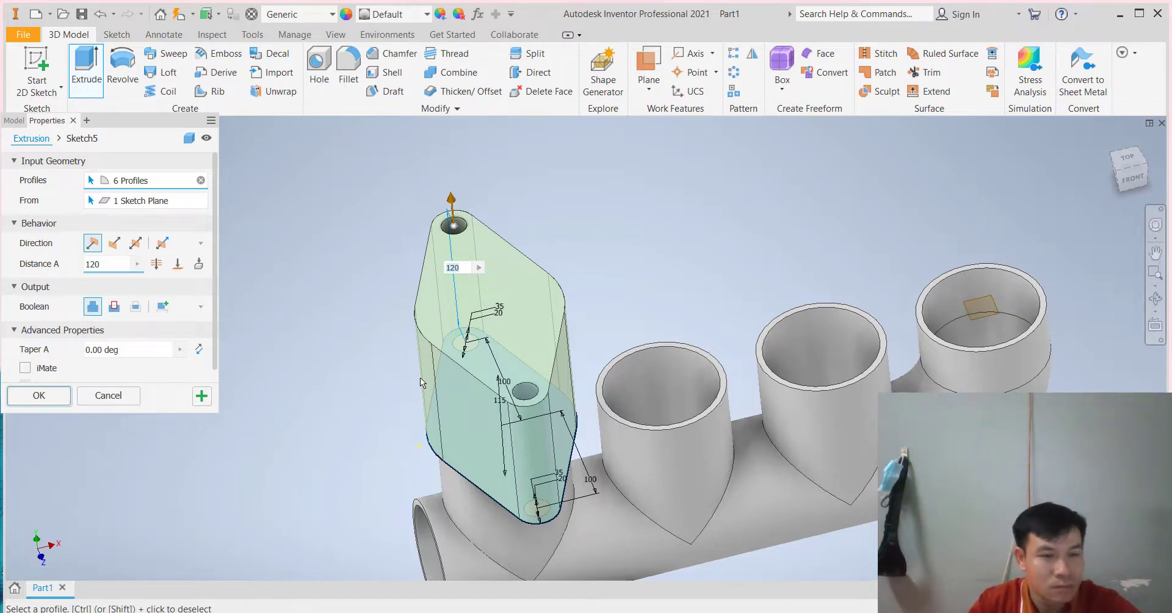
{"action": "left_click", "coordinate": [119, 394]}
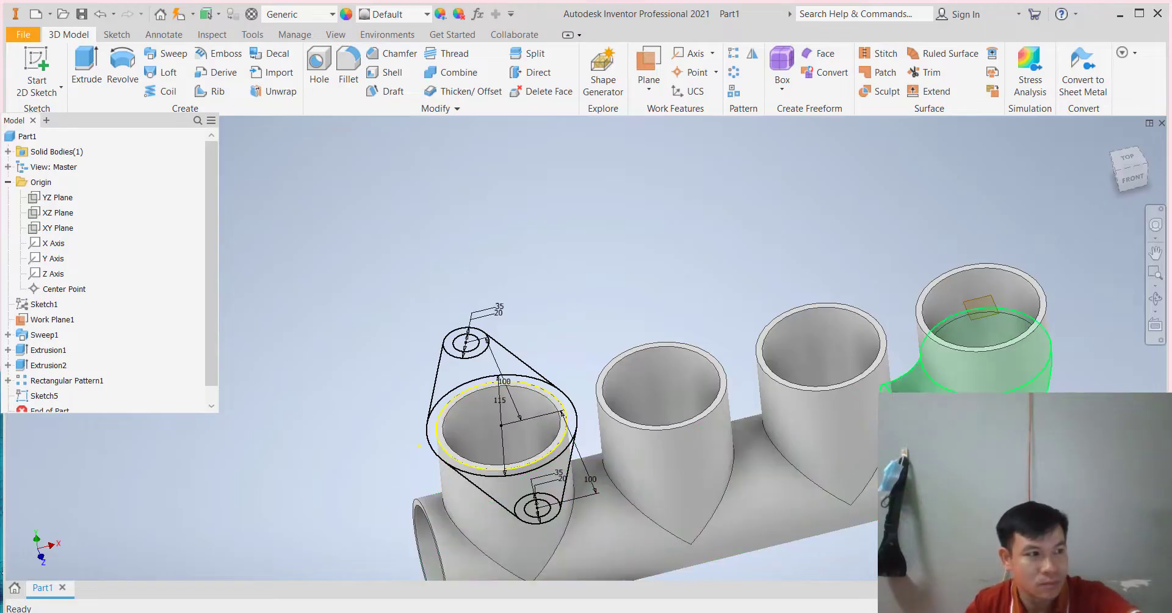
Extrude the flange sketch, selecting the upper ring, both web regions and lower bolt-hole ring.
{"action": "scroll", "coordinate": [774, 520], "scroll_direction": "up", "scroll_amount": 3}
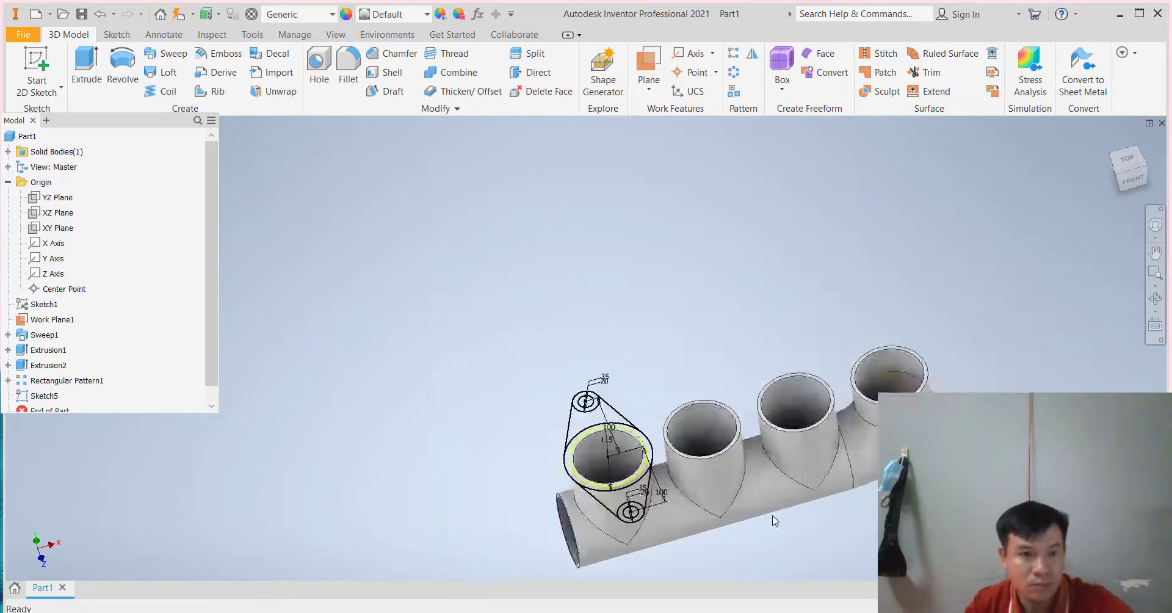
{"action": "scroll", "coordinate": [757, 543], "scroll_direction": "down", "scroll_amount": 3}
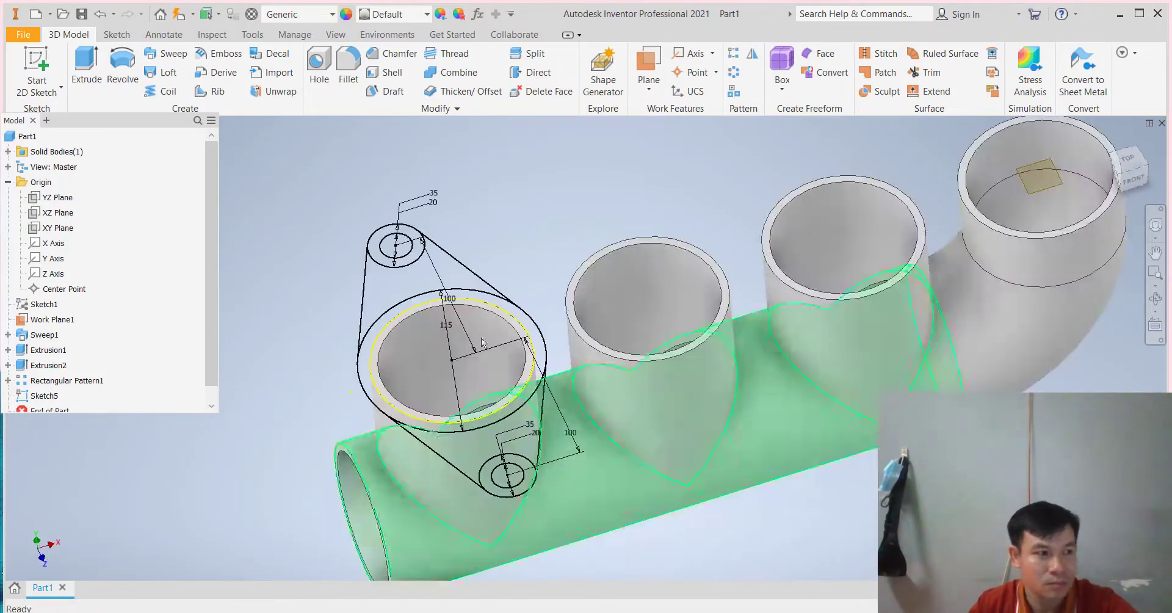
{"action": "key", "text": "e"}
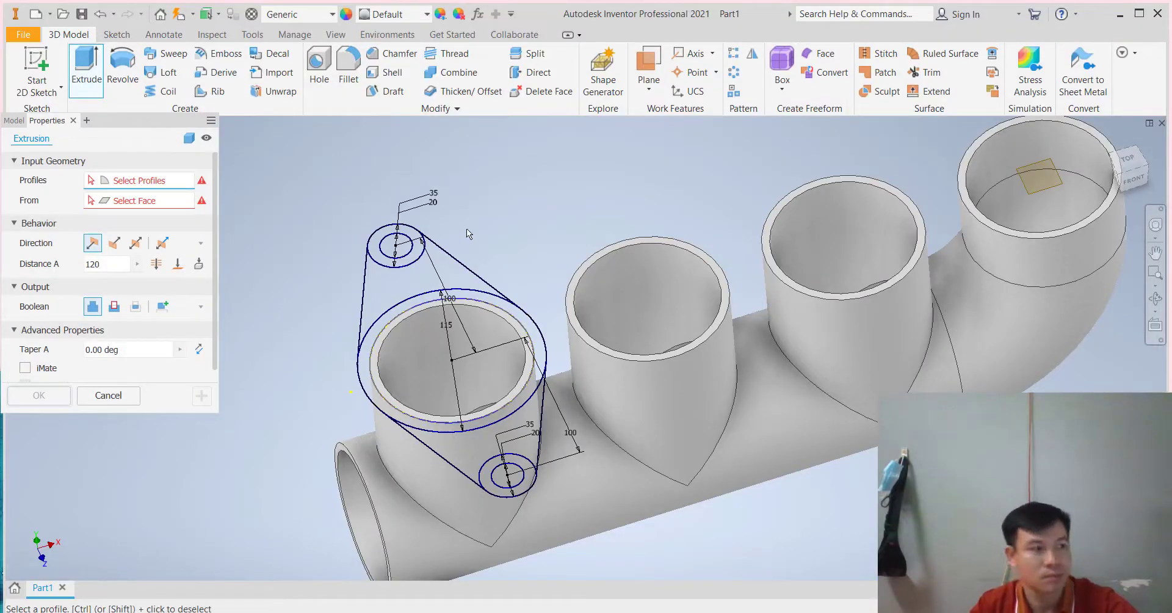
{"action": "left_click", "coordinate": [373, 254]}
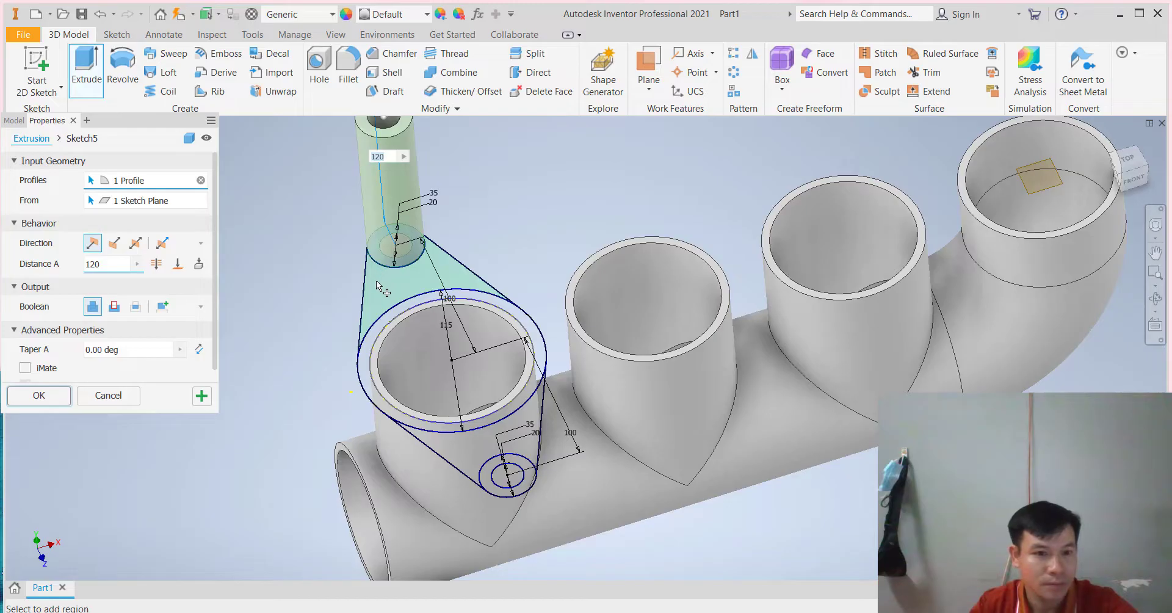
{"action": "left_click", "coordinate": [377, 282]}
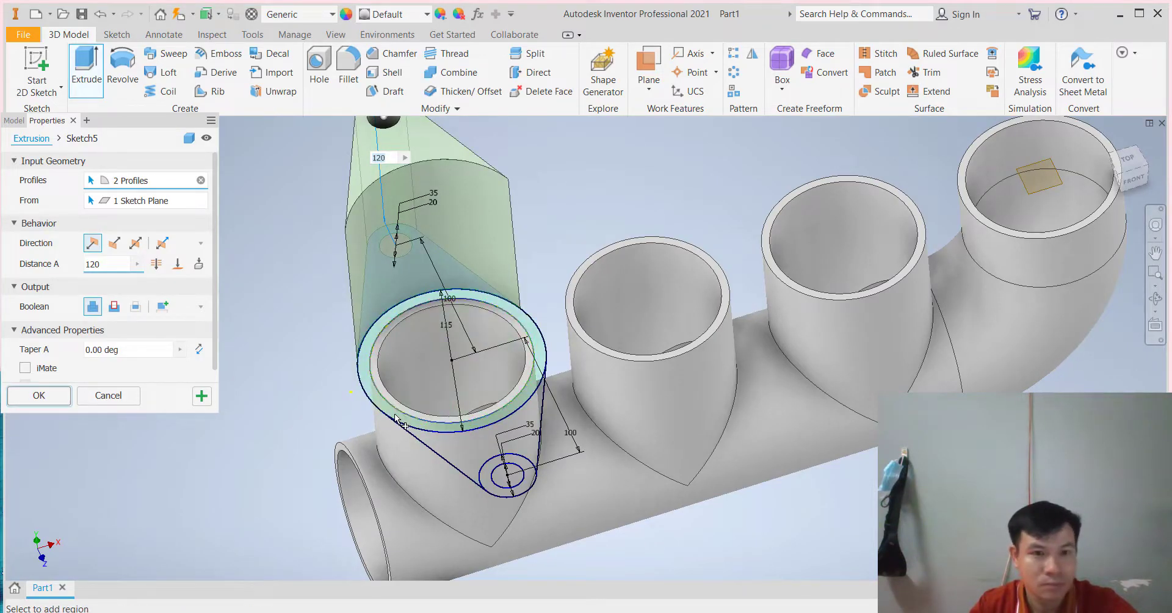
{"action": "left_click", "coordinate": [462, 449]}
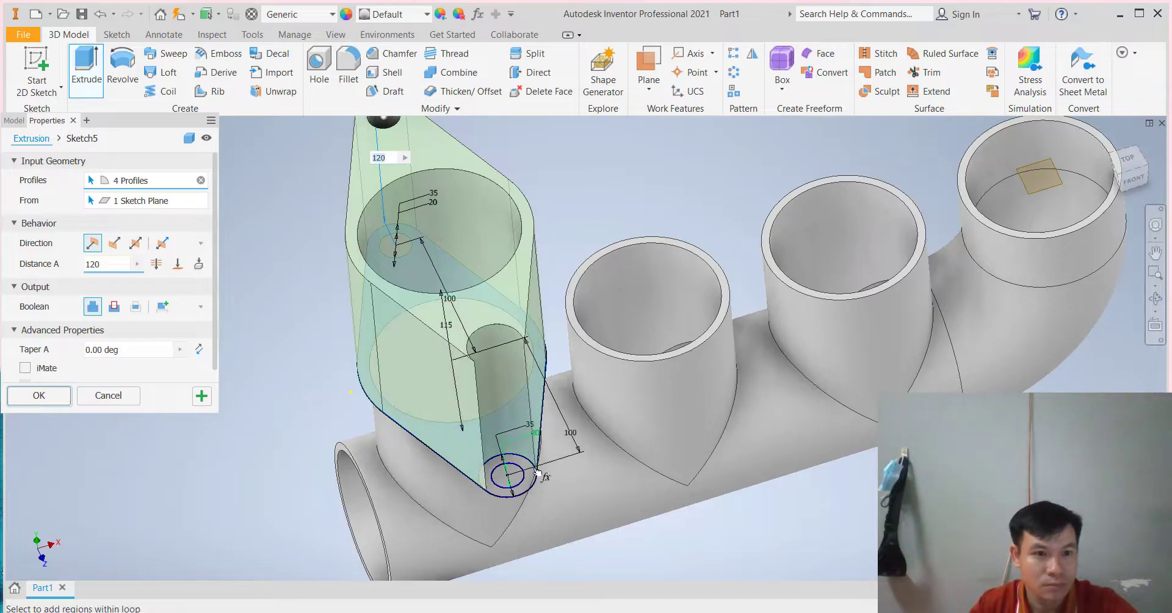
{"action": "scroll", "coordinate": [530, 473], "scroll_direction": "down", "scroll_amount": 5}
{"action": "left_click", "coordinate": [530, 470]}
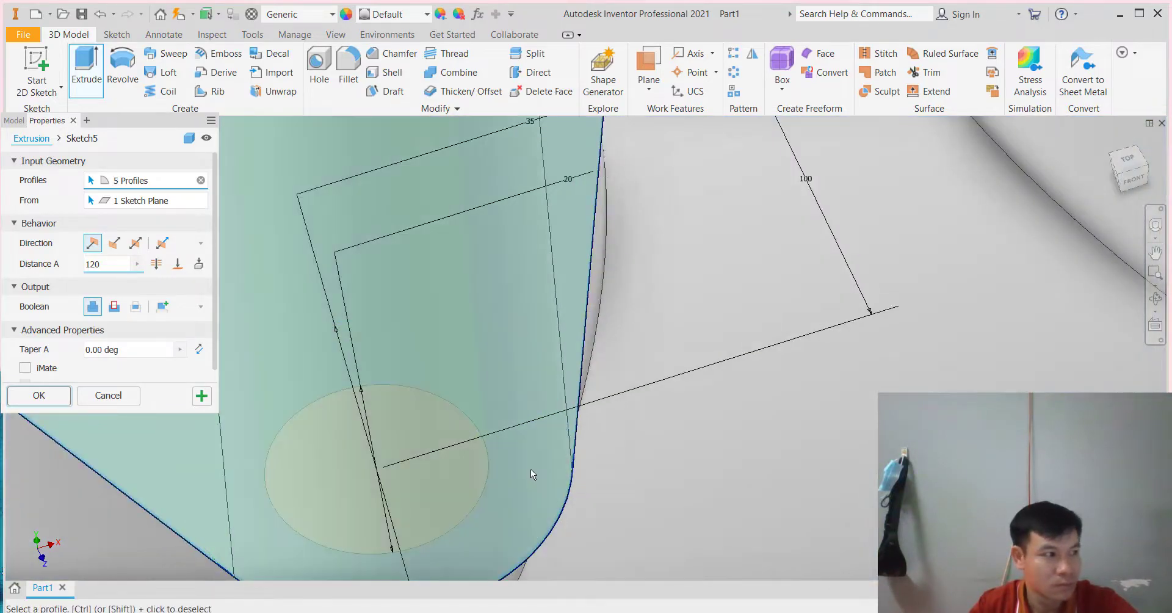
{"action": "scroll", "coordinate": [530, 469], "scroll_direction": "up", "scroll_amount": 5}
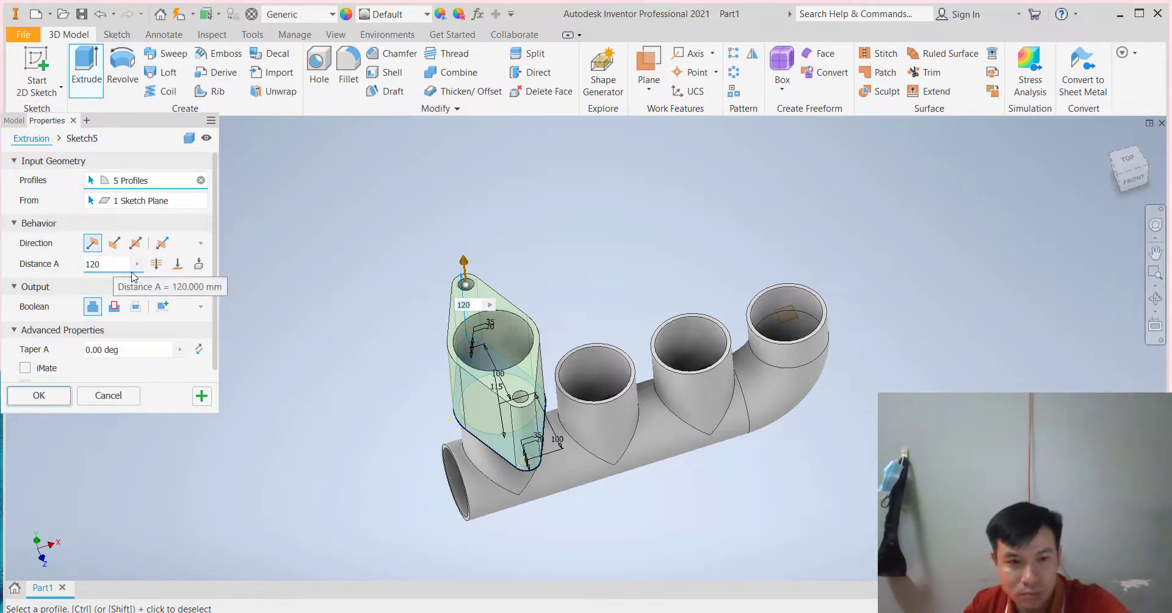
Flip the extrusion downward and create the 10 mm thick flange plate.
{"action": "left_click", "coordinate": [118, 250]}
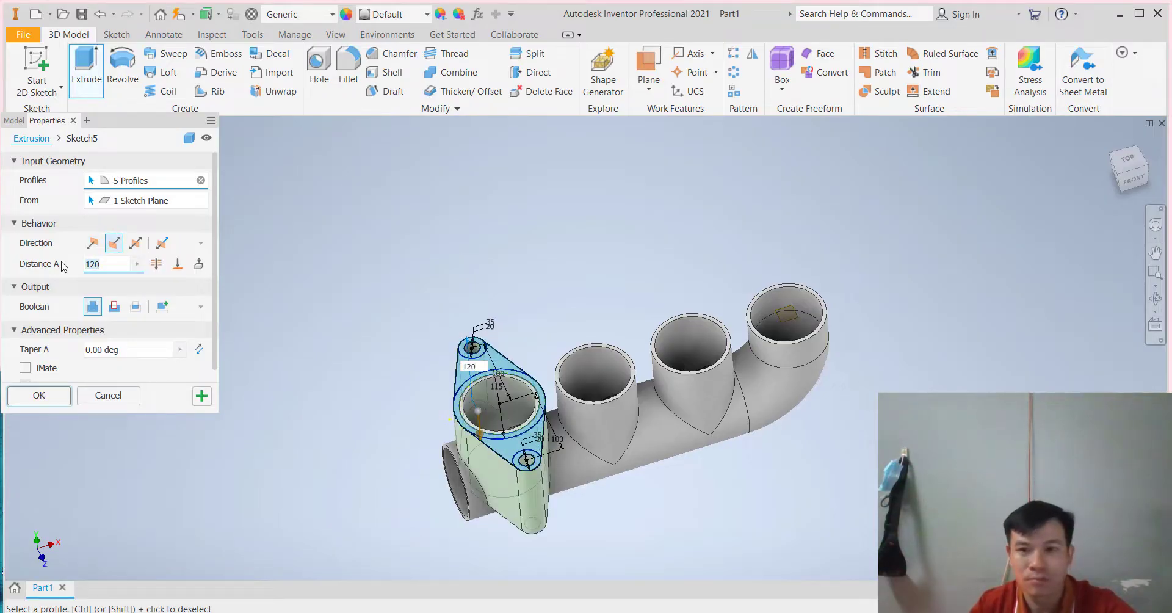
{"action": "type", "text": "10"}
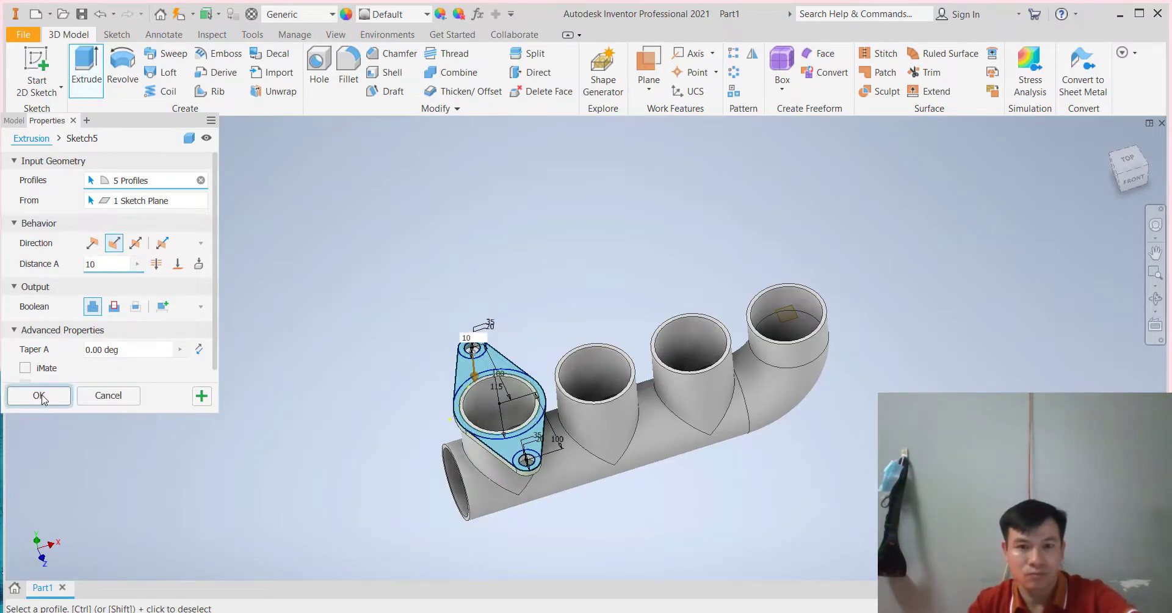
{"action": "left_click", "coordinate": [39, 396]}
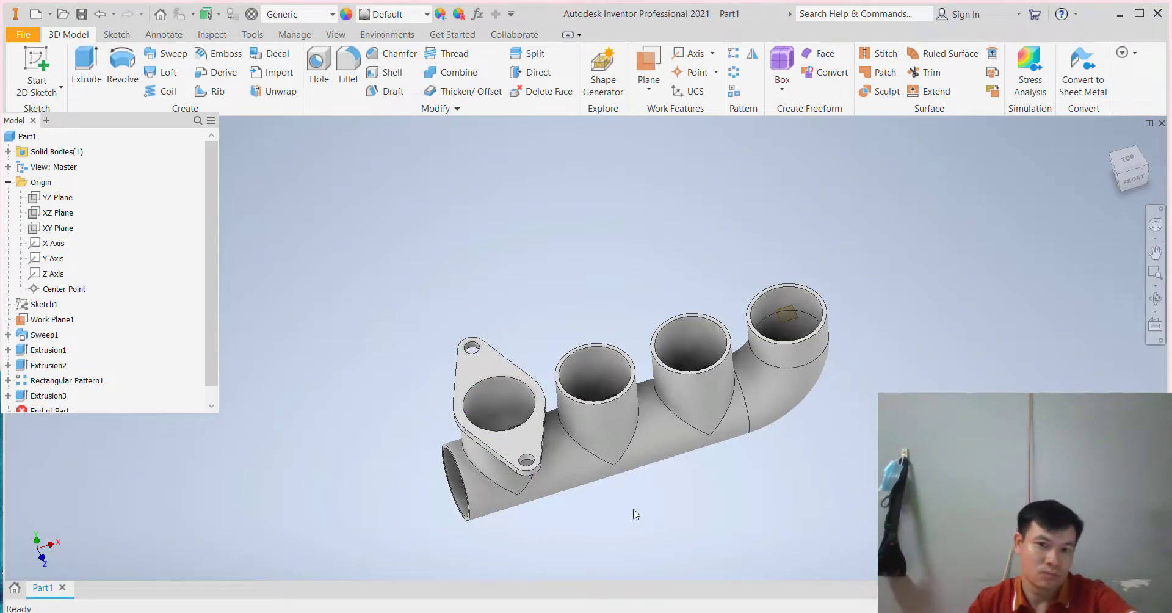
{"action": "scroll", "coordinate": [633, 513], "scroll_direction": "down", "scroll_amount": 2}
{"action": "scroll", "coordinate": [626, 504], "scroll_direction": "up", "scroll_amount": 3}
{"action": "scroll", "coordinate": [586, 452], "scroll_direction": "down", "scroll_amount": 1}
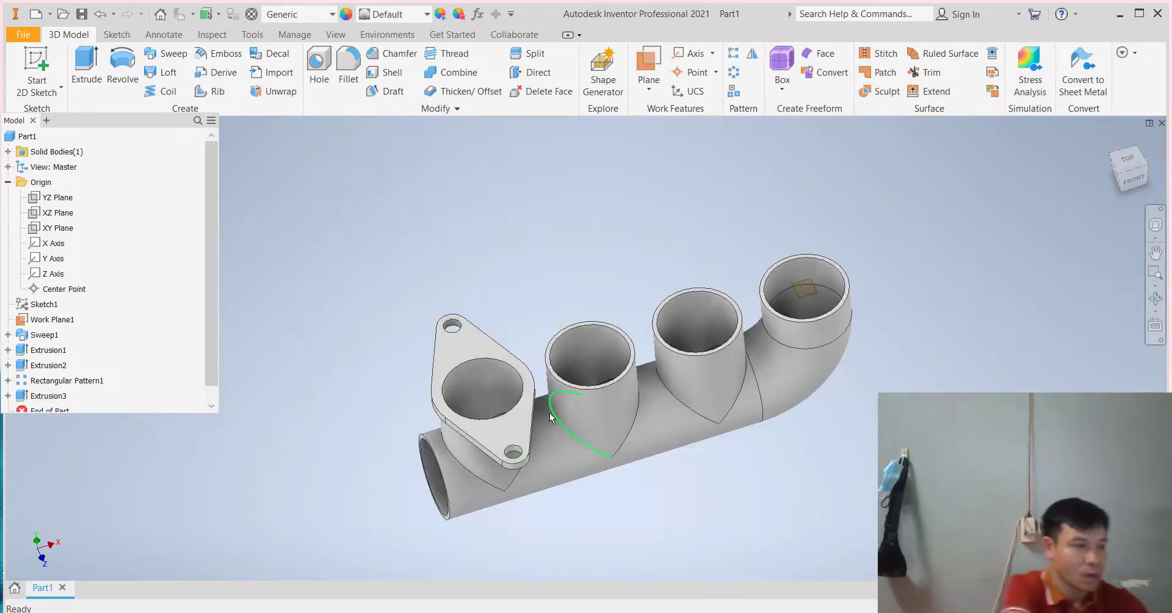
Pattern Extrusion3 along the X Axis with count 4, entering 380/4 as the spacing.
{"action": "left_click", "coordinate": [733, 54]}
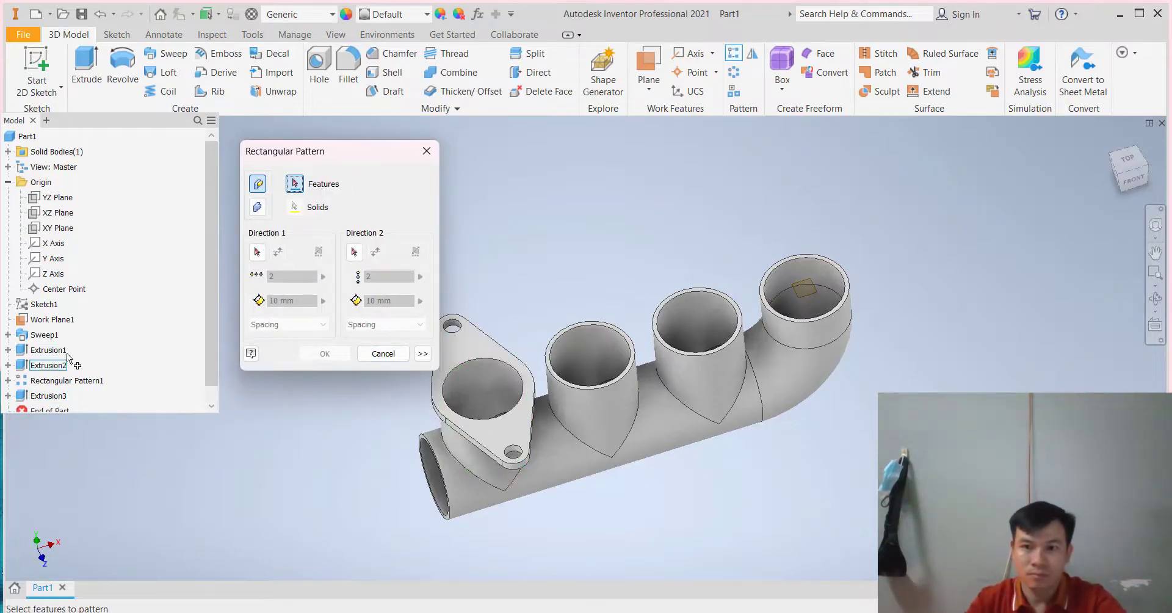
{"action": "scroll", "coordinate": [40, 385], "scroll_direction": "down", "scroll_amount": 1}
{"action": "left_click", "coordinate": [54, 384]}
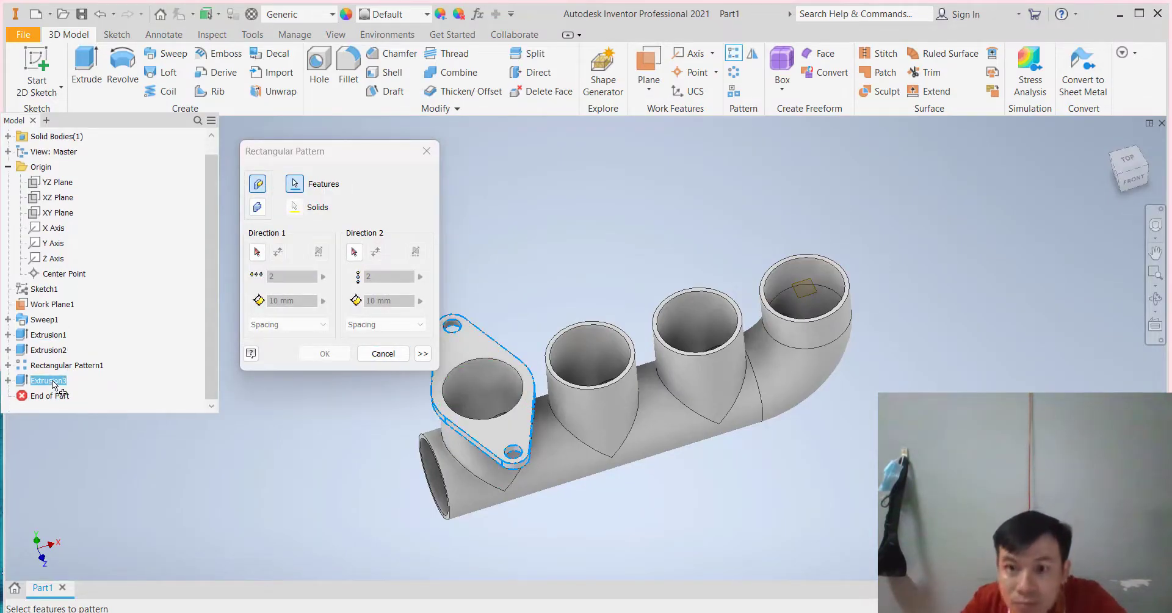
{"action": "left_click", "coordinate": [257, 252]}
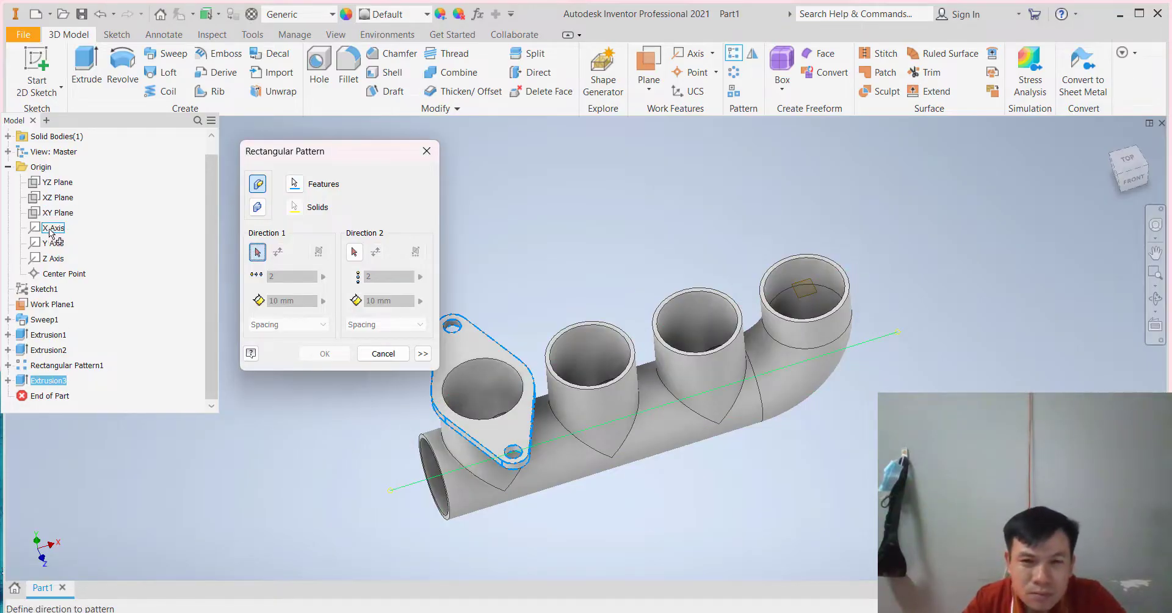
{"action": "left_click", "coordinate": [51, 230]}
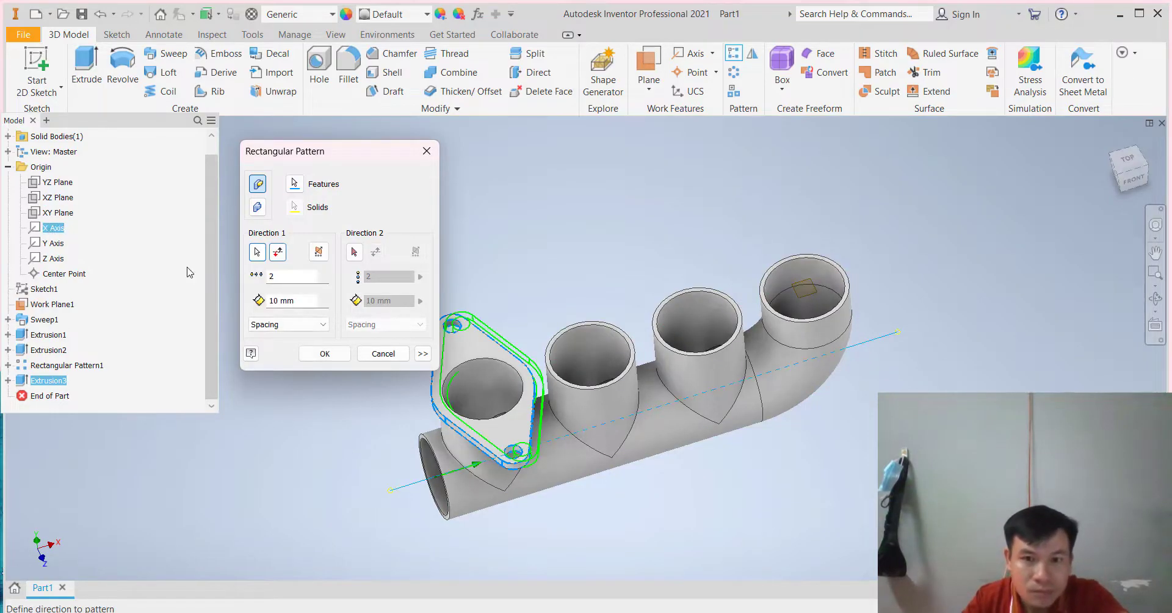
{"action": "left_click", "coordinate": [294, 277]}
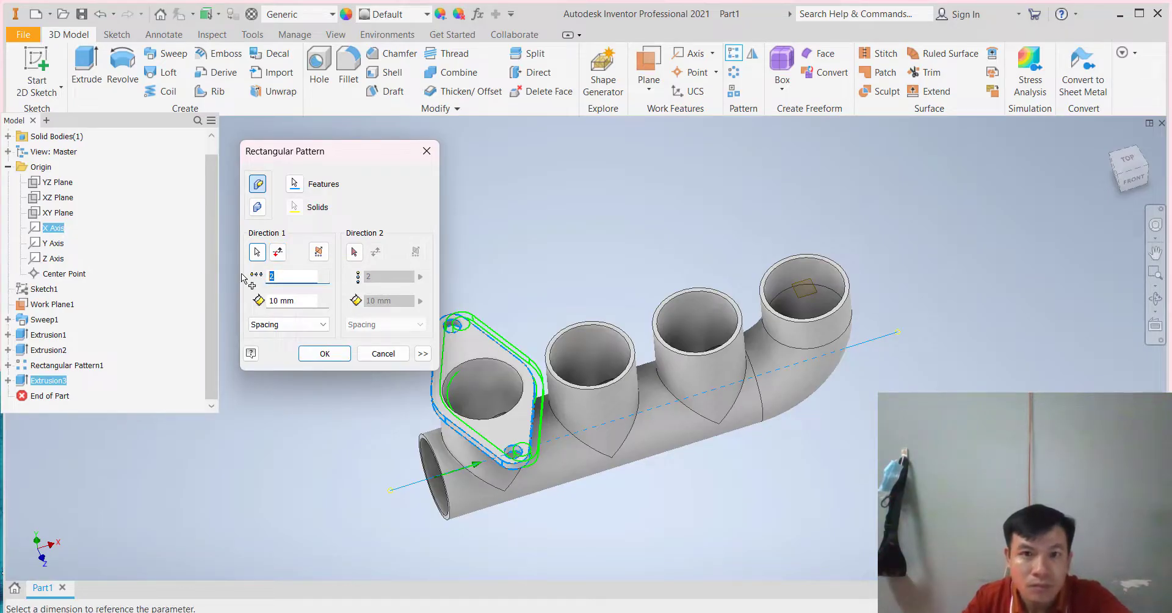
{"action": "type", "text": "4"}
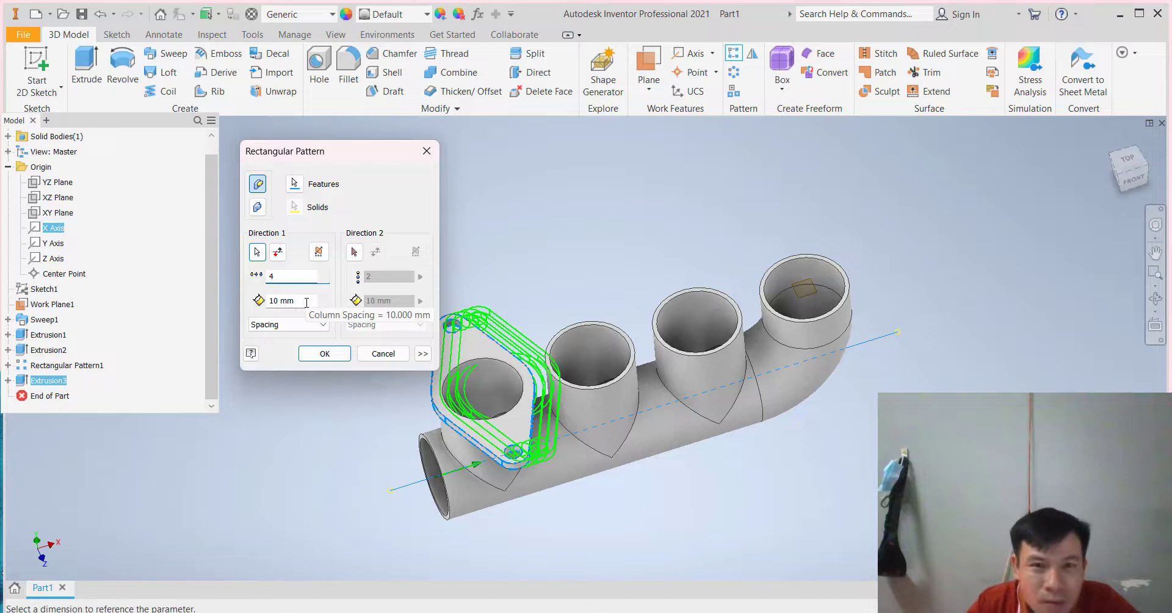
{"action": "left_click", "coordinate": [307, 300]}
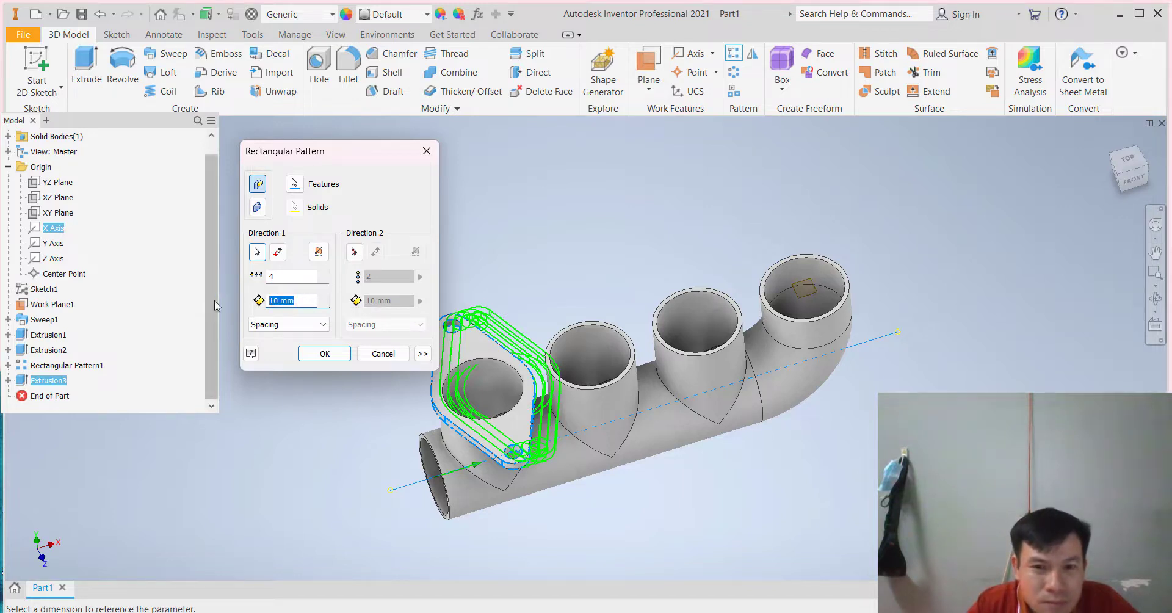
{"action": "type", "text": "3"}
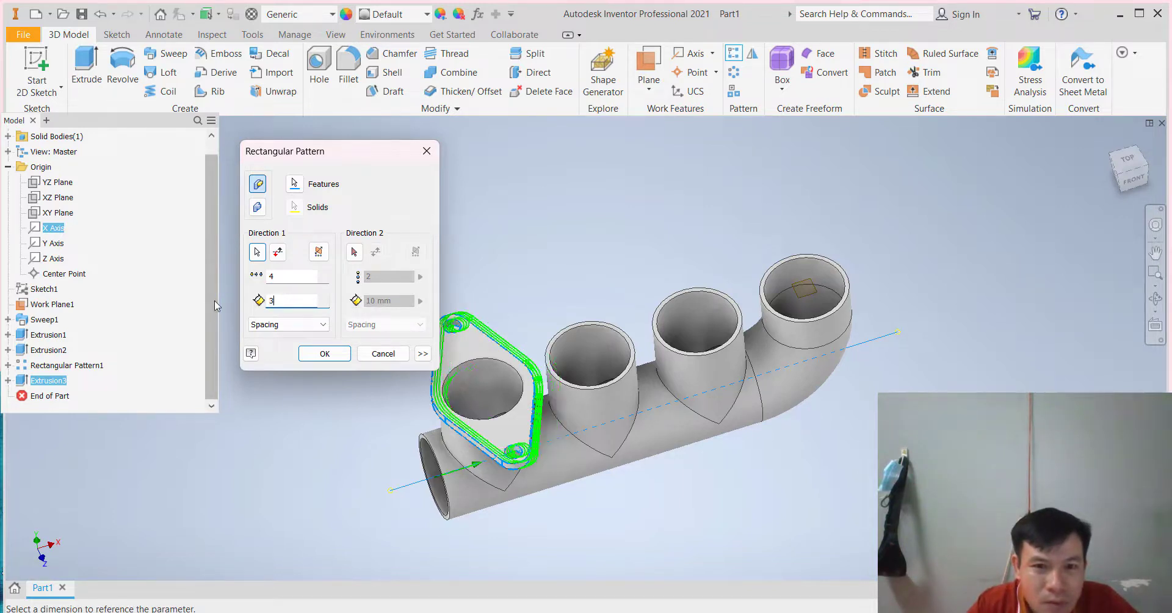
{"action": "type", "text": "80/"}
{"action": "type", "text": "4"}
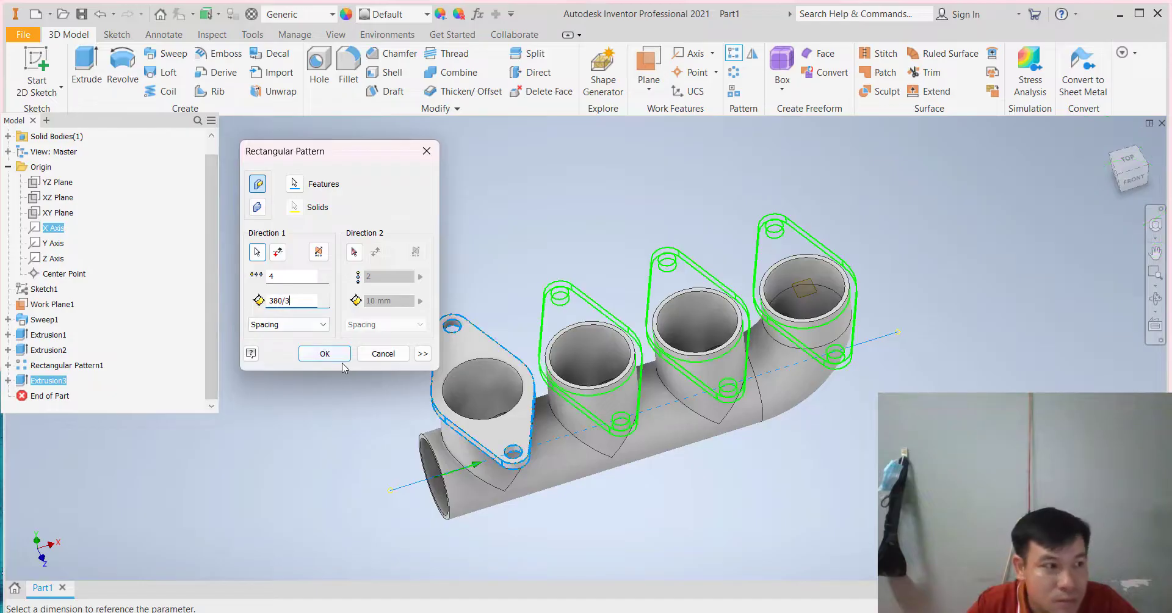
{"action": "left_click", "coordinate": [340, 355]}
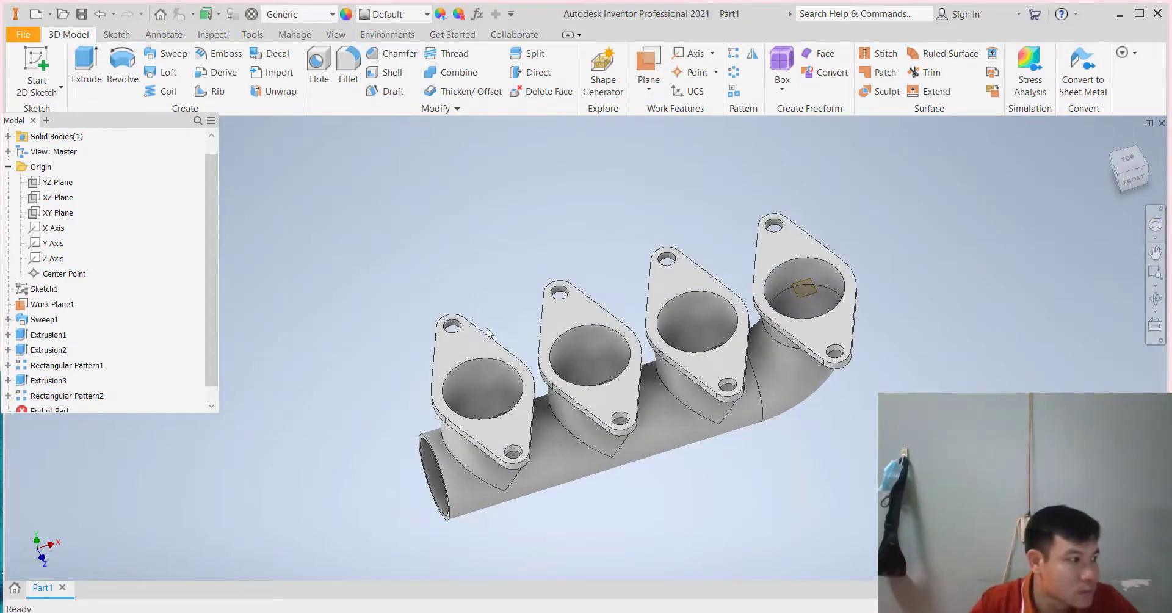
Turn off the visibility of Work Plane1 in the viewport.
{"action": "scroll", "coordinate": [486, 330], "scroll_direction": "down", "scroll_amount": 3}
{"action": "scroll", "coordinate": [486, 329], "scroll_direction": "up", "scroll_amount": 3}
{"action": "scroll", "coordinate": [671, 390], "scroll_direction": "down", "scroll_amount": 3}
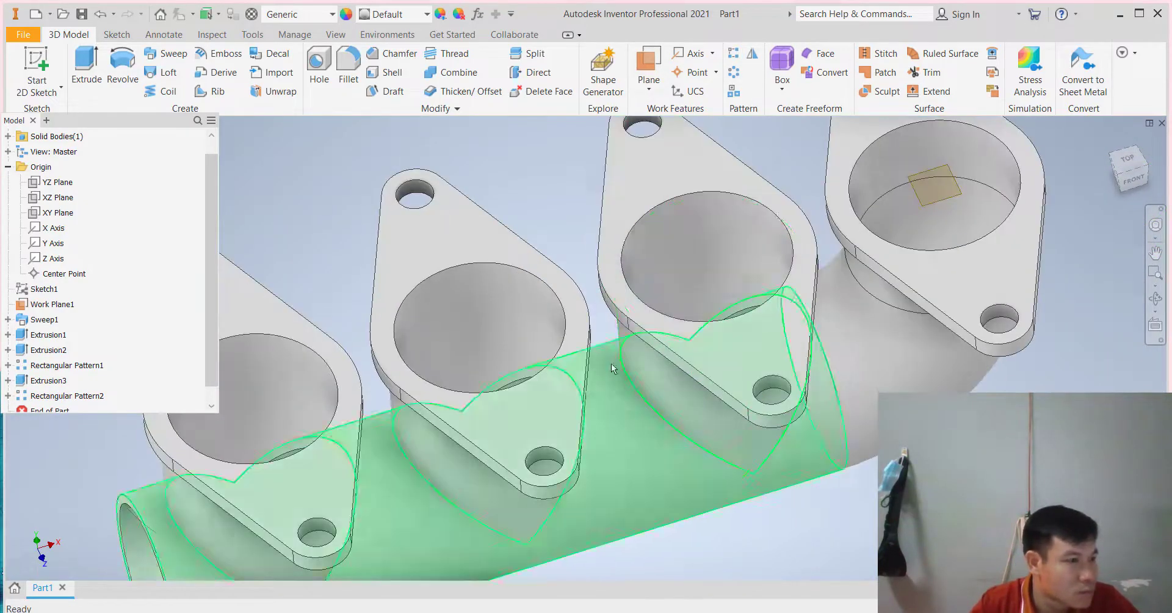
{"action": "scroll", "coordinate": [671, 391], "scroll_direction": "up", "scroll_amount": 4}
{"action": "mouse_move", "coordinate": [671, 403]}
{"action": "middle_mouse_down", "text": "shift"}
{"action": "mouse_move", "coordinate": [685, 425]}
{"action": "mouse_move", "coordinate": [598, 448]}
{"action": "mouse_move", "coordinate": [607, 384]}
{"action": "mouse_move", "coordinate": [591, 438]}
{"action": "middle_mouse_up", "text": "shift"}
{"action": "scroll", "coordinate": [599, 446], "scroll_direction": "up", "scroll_amount": 3}
{"action": "scroll", "coordinate": [604, 436], "scroll_direction": "down", "scroll_amount": 4}
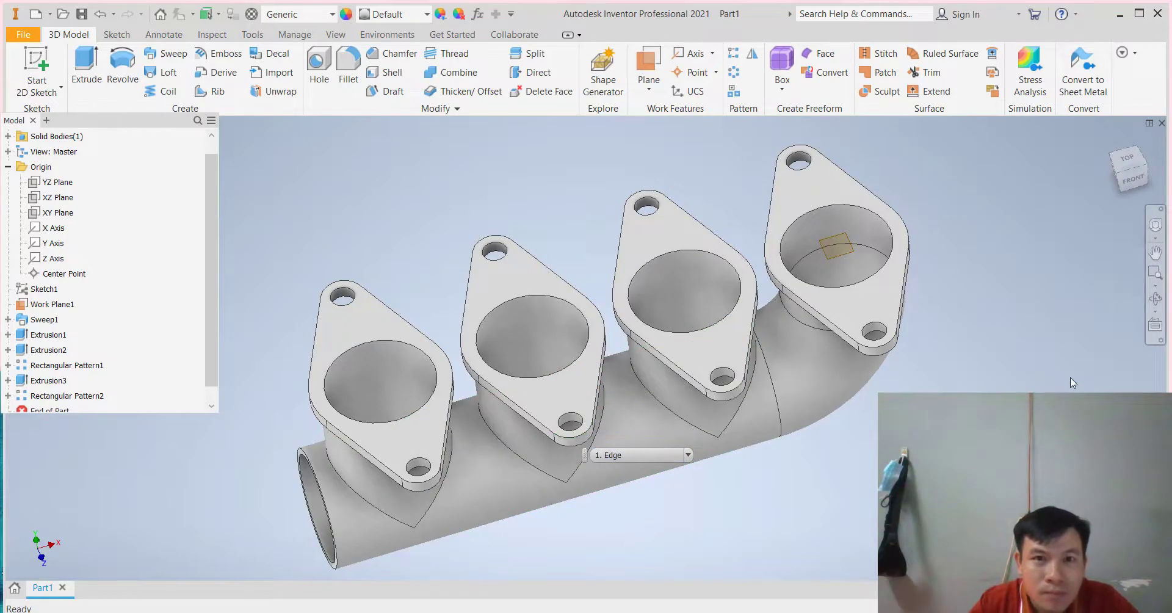
{"action": "right_click", "coordinate": [844, 251]}
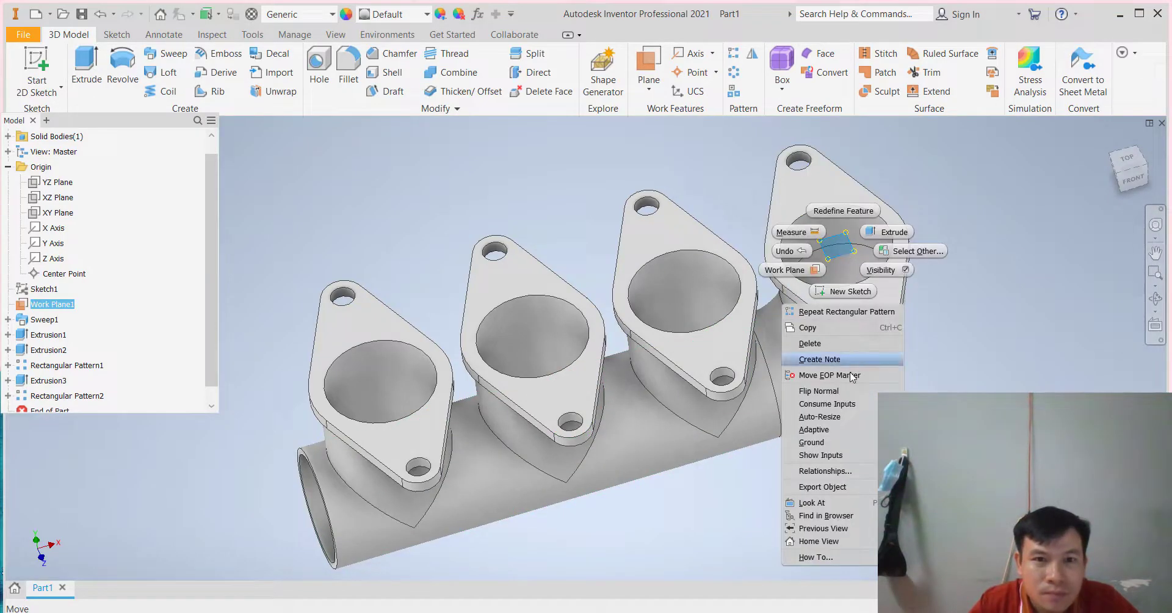
{"action": "left_click", "coordinate": [891, 272]}
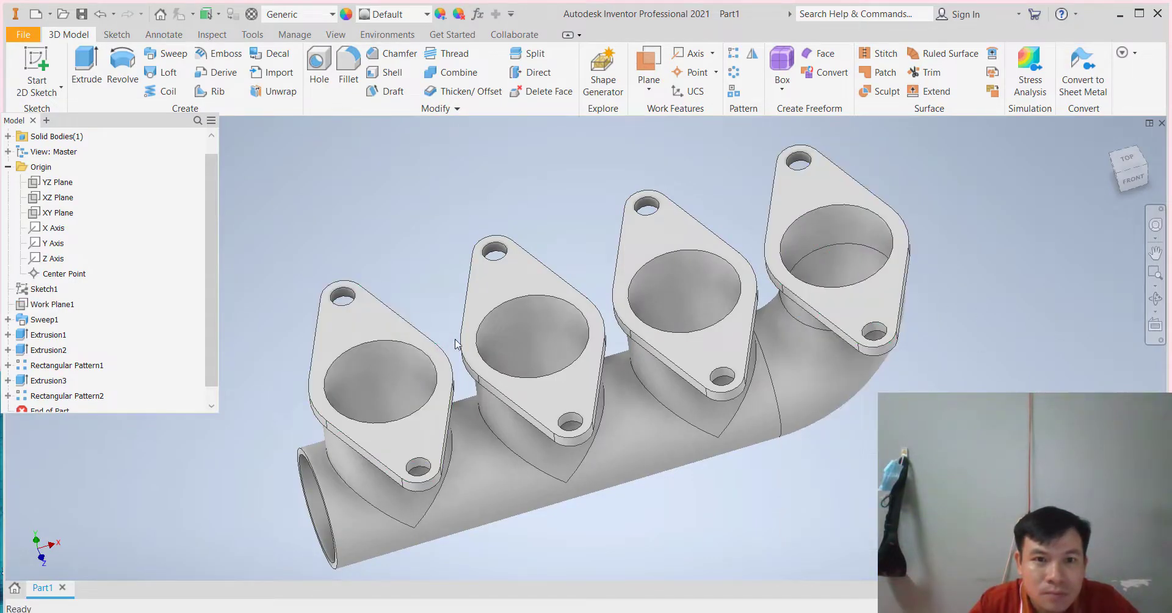
Orbit the manifold to inspect it from a new viewing angle.
{"action": "scroll", "coordinate": [456, 343], "scroll_direction": "up", "scroll_amount": 1}
{"action": "scroll", "coordinate": [427, 360], "scroll_direction": "down", "scroll_amount": 3}
{"action": "scroll", "coordinate": [387, 379], "scroll_direction": "up", "scroll_amount": 4}
{"action": "scroll", "coordinate": [423, 393], "scroll_direction": "down", "scroll_amount": 2}
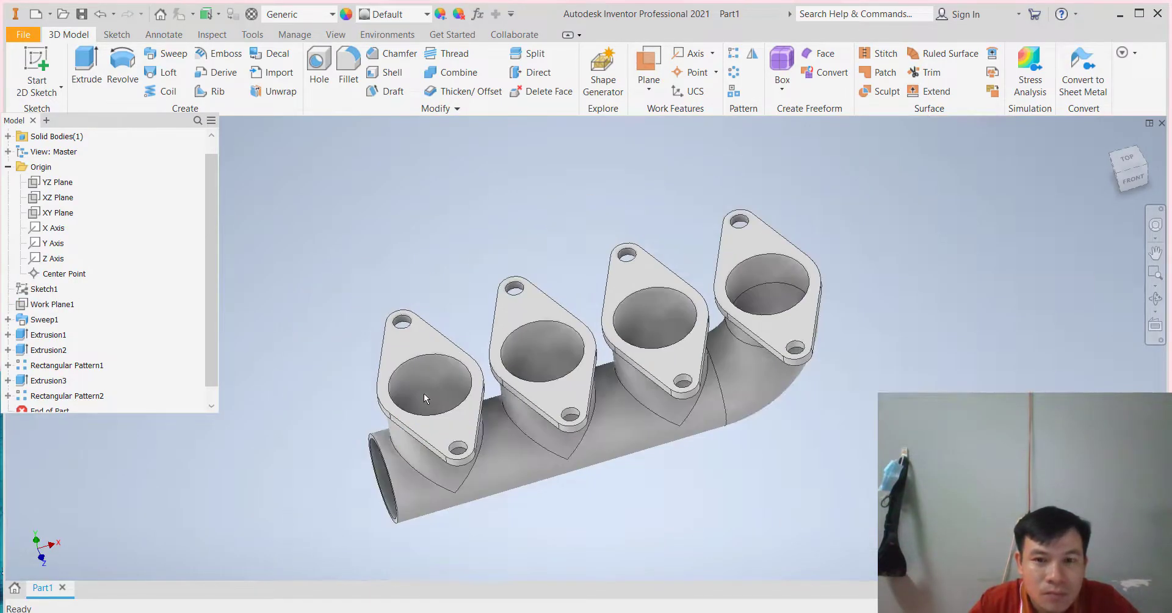
{"action": "mouse_move", "coordinate": [428, 395]}
{"action": "middle_mouse_down", "text": "shift"}
{"action": "mouse_move", "coordinate": [402, 416]}
{"action": "mouse_move", "coordinate": [480, 411]}
{"action": "mouse_move", "coordinate": [464, 342]}
{"action": "middle_mouse_up", "text": "shift"}
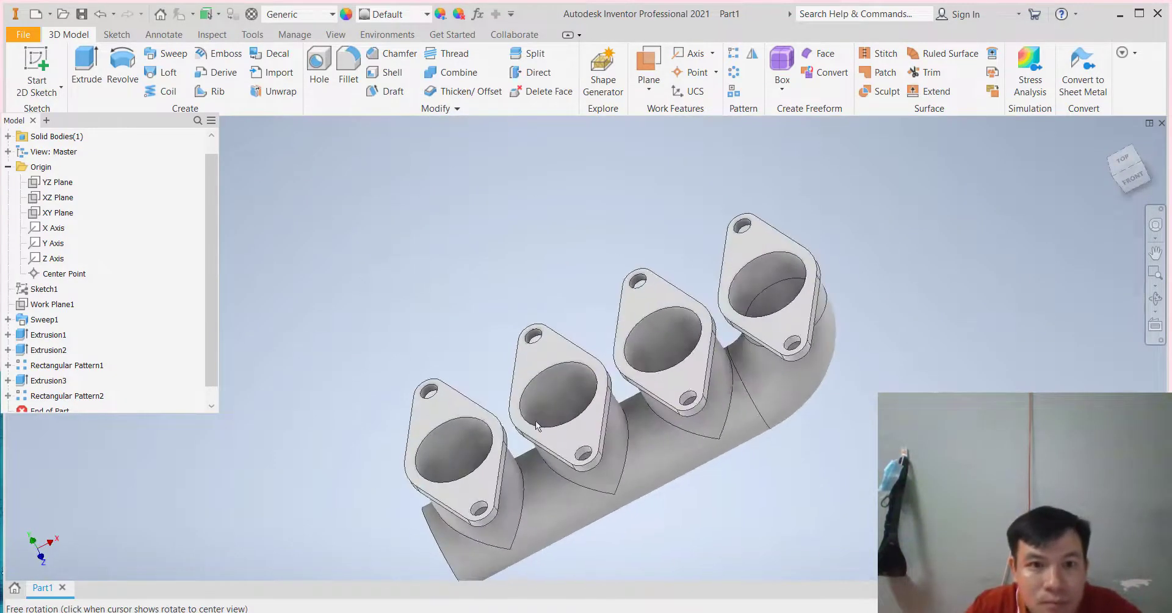
Try the Metal 2400F Hot appearance on the part.
{"action": "left_click", "coordinate": [425, 14]}
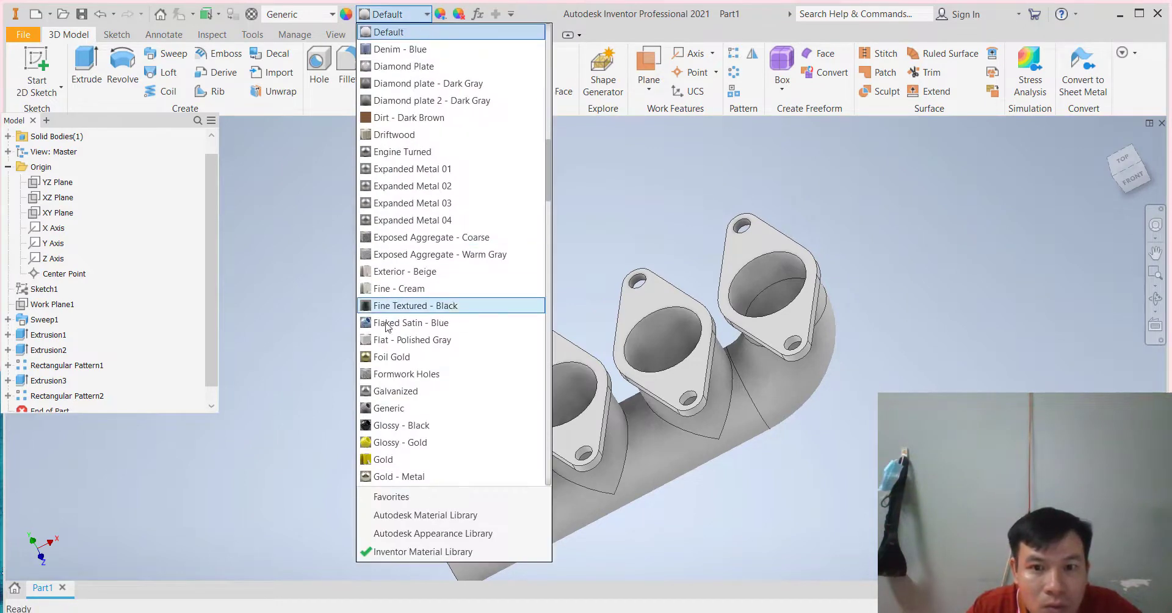
{"action": "scroll", "coordinate": [407, 413], "scroll_direction": "down", "scroll_amount": 3}
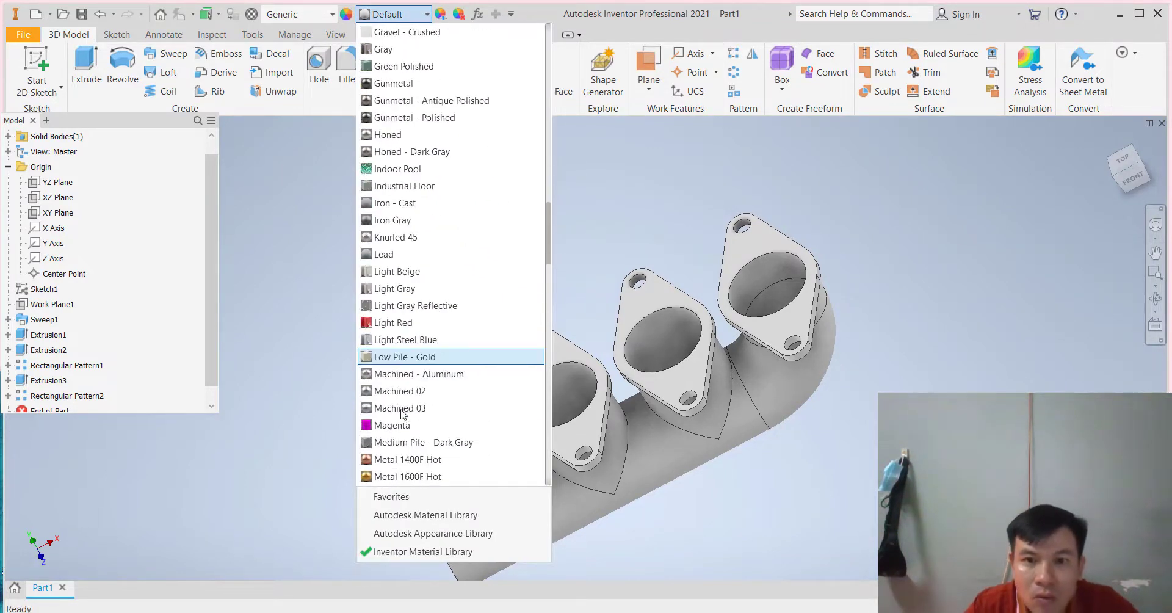
{"action": "scroll", "coordinate": [400, 390], "scroll_direction": "down", "scroll_amount": 3}
{"action": "scroll", "coordinate": [395, 381], "scroll_direction": "down", "scroll_amount": 1}
{"action": "left_click", "coordinate": [375, 305]}
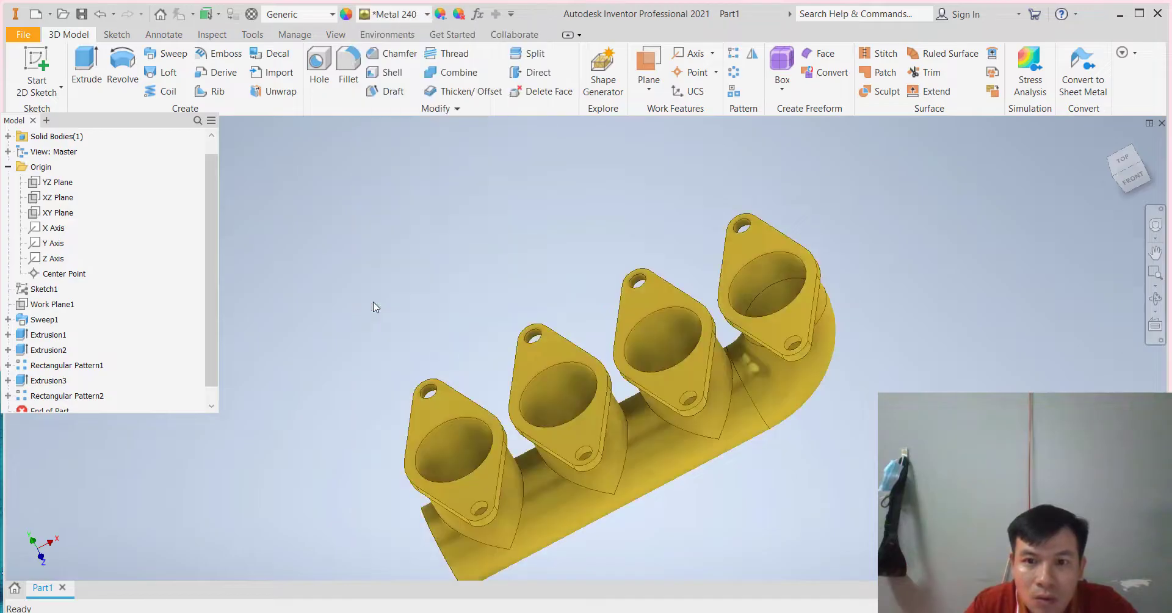
Try the Gunmetal - Antique Polished appearance, then Knurled 45.
{"action": "left_click", "coordinate": [425, 15]}
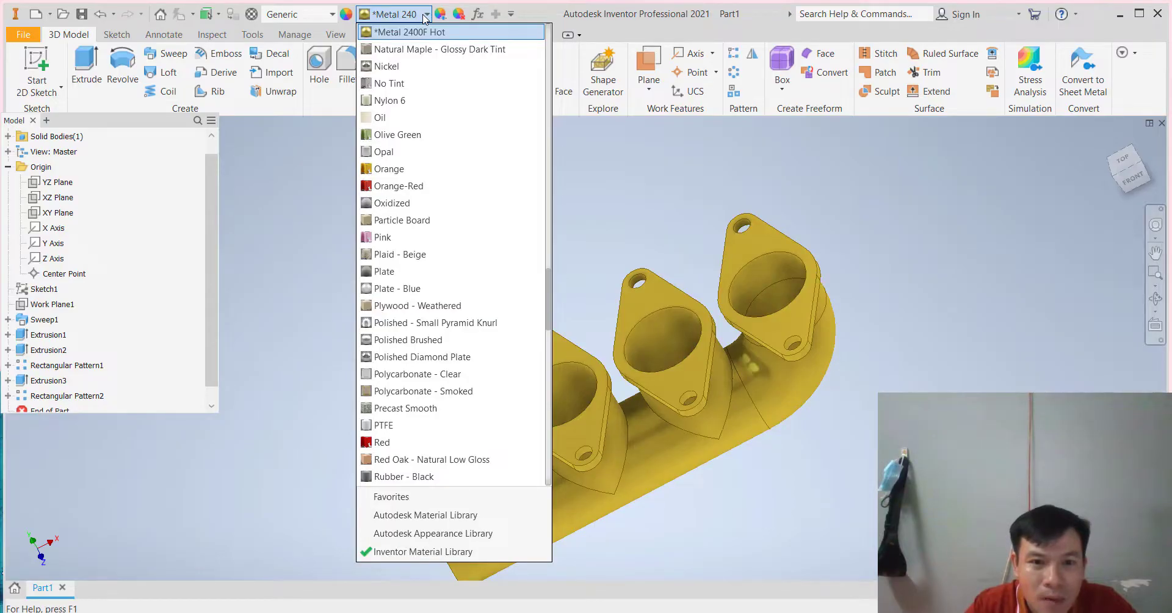
{"action": "scroll", "coordinate": [390, 342], "scroll_direction": "up", "scroll_amount": 2}
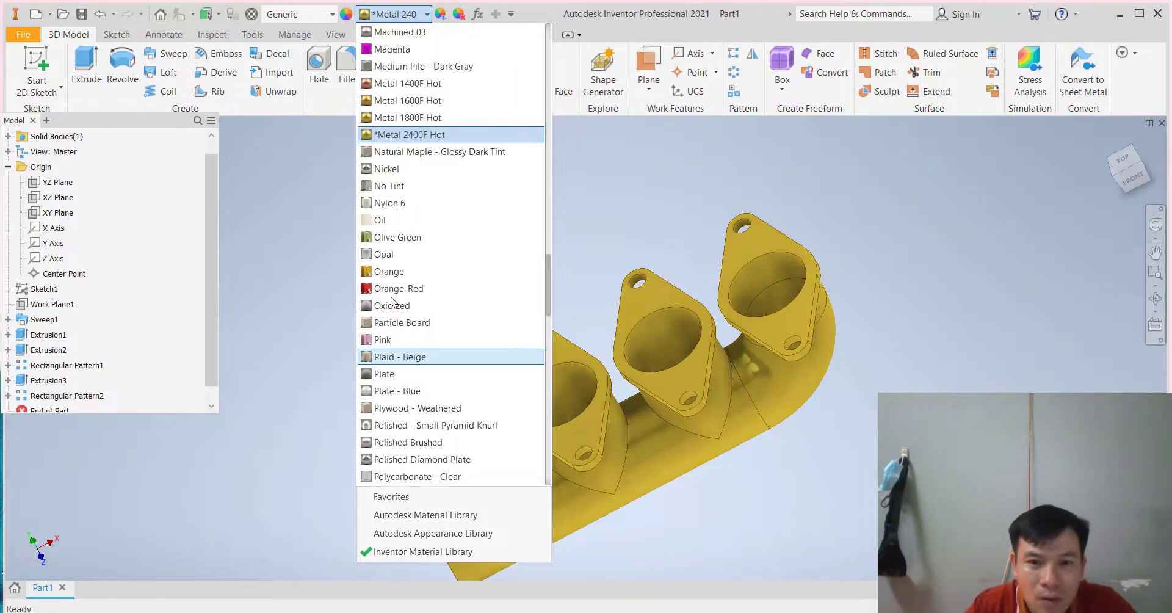
{"action": "scroll", "coordinate": [391, 402], "scroll_direction": "up", "scroll_amount": 1}
{"action": "scroll", "coordinate": [391, 305], "scroll_direction": "up", "scroll_amount": 2}
{"action": "scroll", "coordinate": [390, 299], "scroll_direction": "up", "scroll_amount": 5}
{"action": "scroll", "coordinate": [388, 287], "scroll_direction": "up", "scroll_amount": 4}
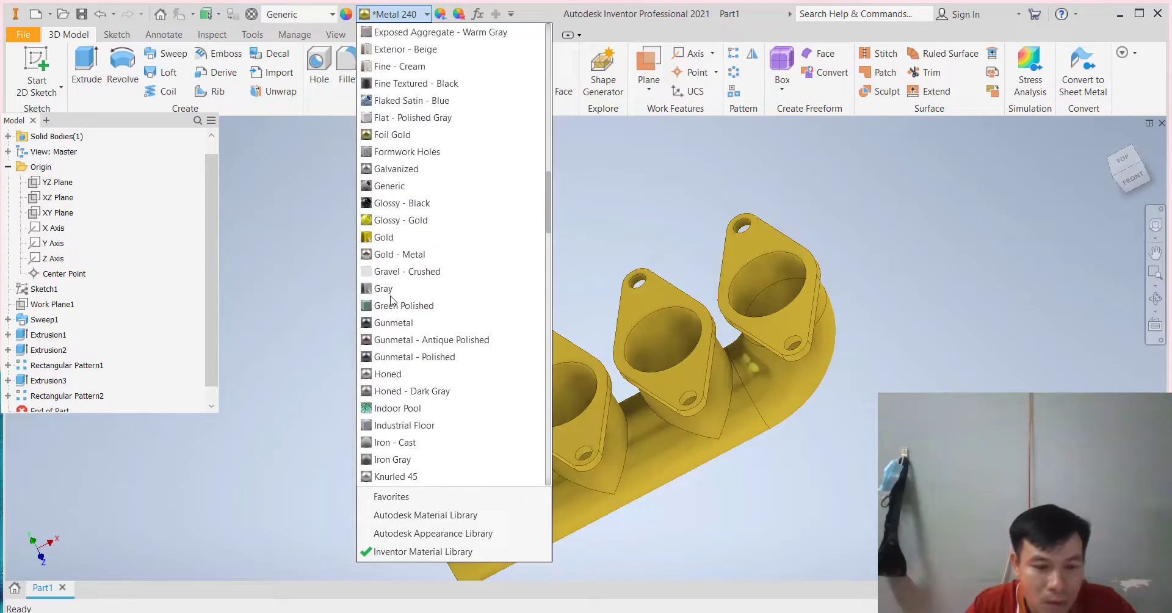
{"action": "left_click", "coordinate": [370, 344]}
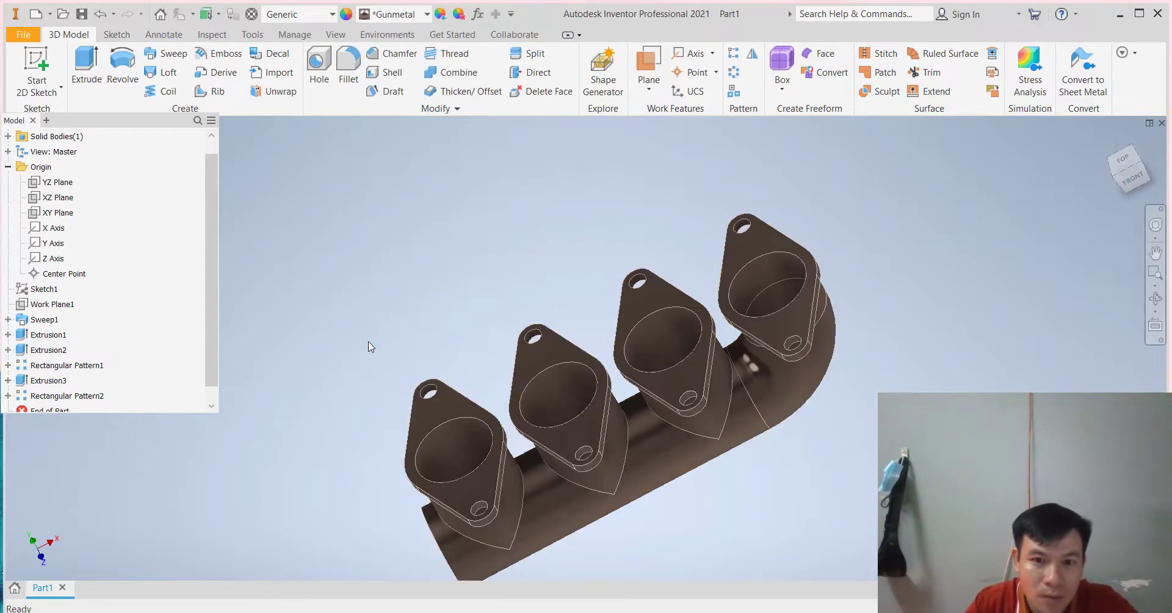
{"action": "left_click", "coordinate": [427, 14]}
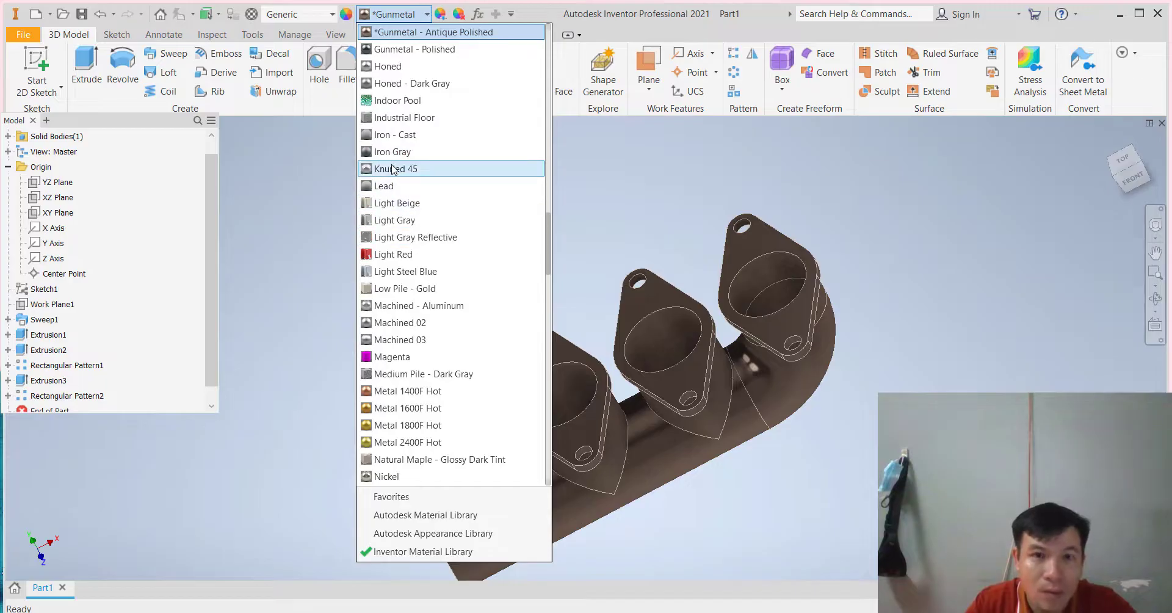
{"action": "left_click", "coordinate": [392, 169]}
Apply the Copper - Polished appearance to the part.
{"action": "left_click", "coordinate": [426, 20]}
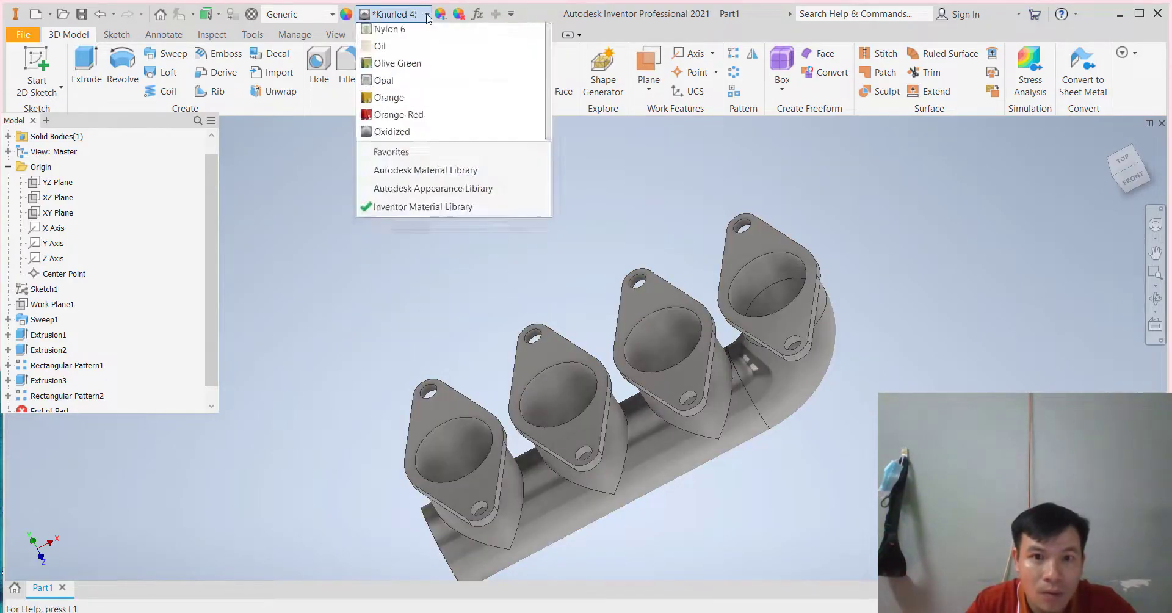
{"action": "scroll", "coordinate": [401, 248], "scroll_direction": "up", "scroll_amount": 4}
{"action": "scroll", "coordinate": [401, 249], "scroll_direction": "up", "scroll_amount": 2}
{"action": "scroll", "coordinate": [401, 249], "scroll_direction": "up", "scroll_amount": 5}
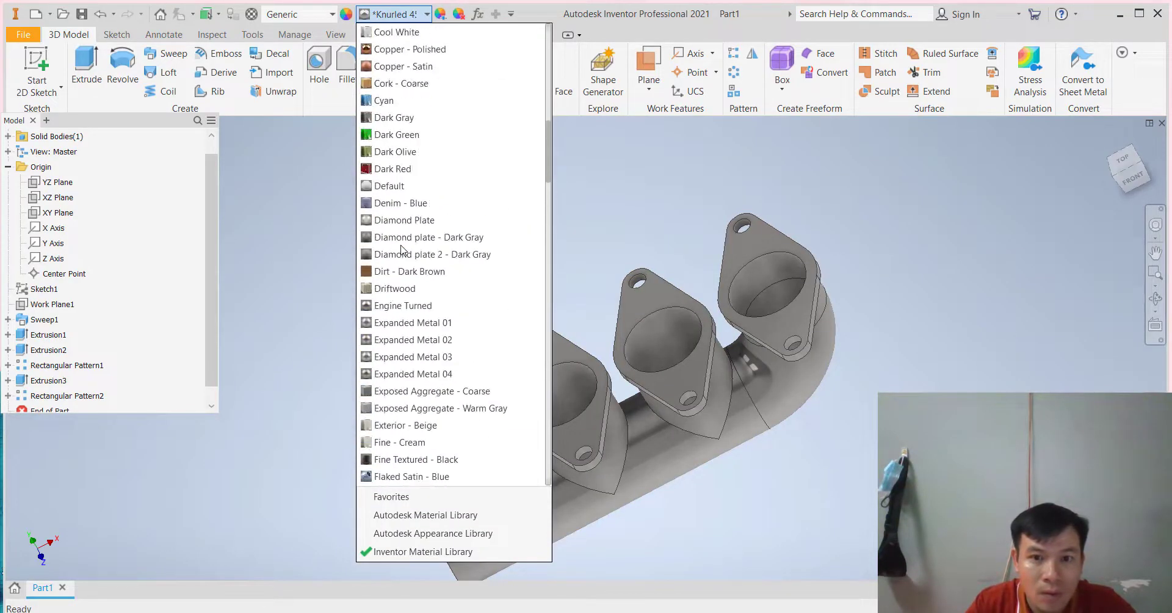
{"action": "scroll", "coordinate": [401, 249], "scroll_direction": "up", "scroll_amount": 2}
{"action": "left_click", "coordinate": [375, 151]}
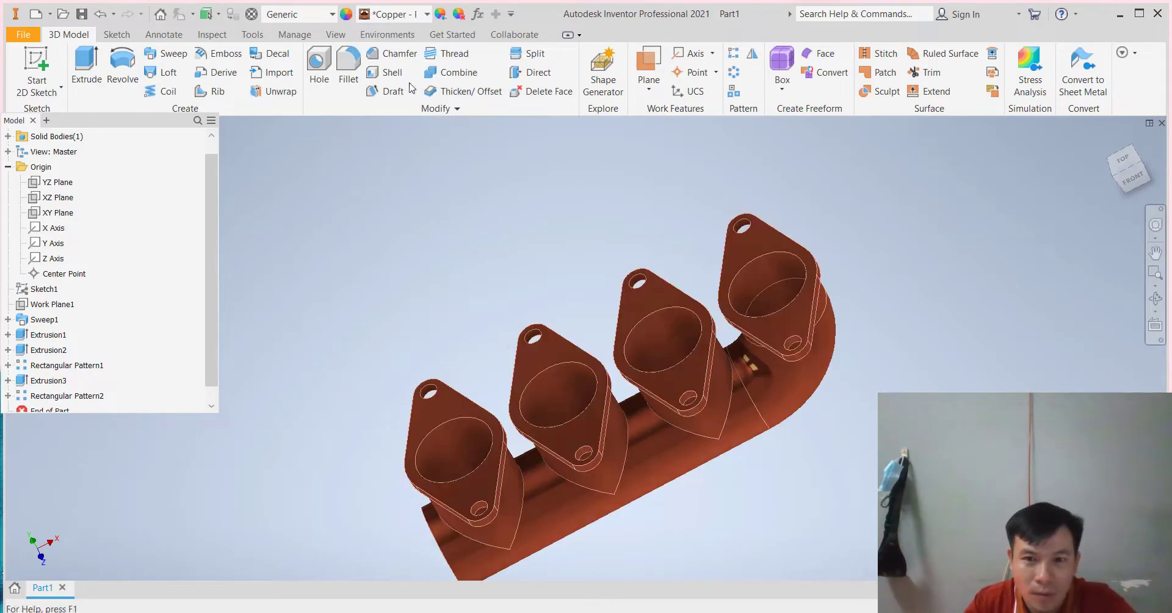
Switch the part's appearance to Brass - Satin.
{"action": "left_click", "coordinate": [426, 18]}
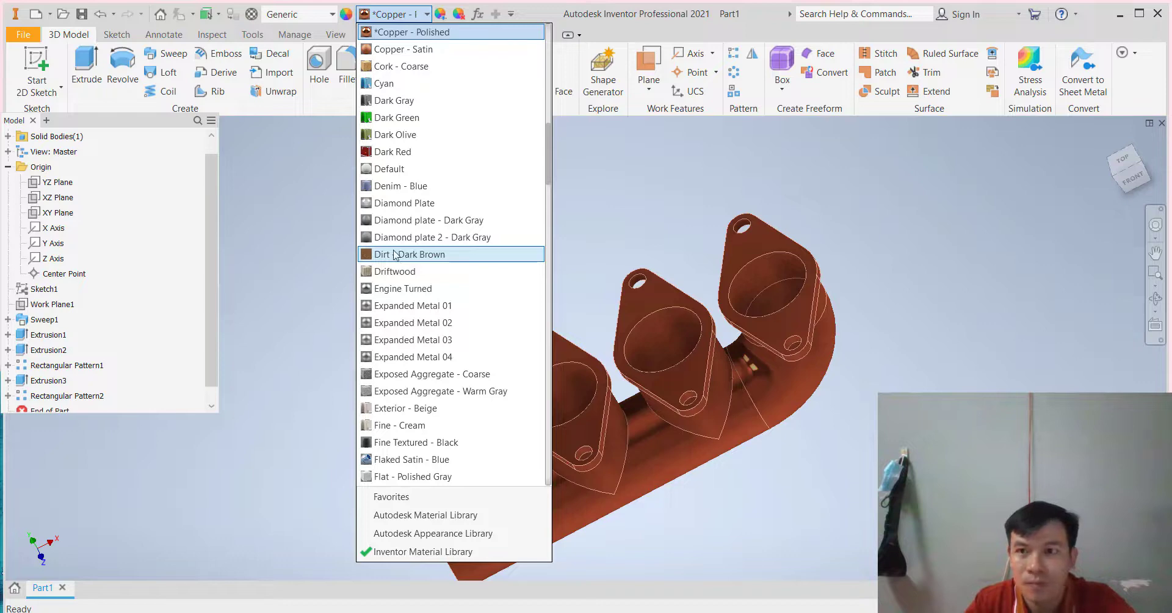
{"action": "scroll", "coordinate": [395, 255], "scroll_direction": "up", "scroll_amount": 2}
{"action": "scroll", "coordinate": [366, 257], "scroll_direction": "up", "scroll_amount": 5}
{"action": "scroll", "coordinate": [369, 250], "scroll_direction": "up", "scroll_amount": 4}
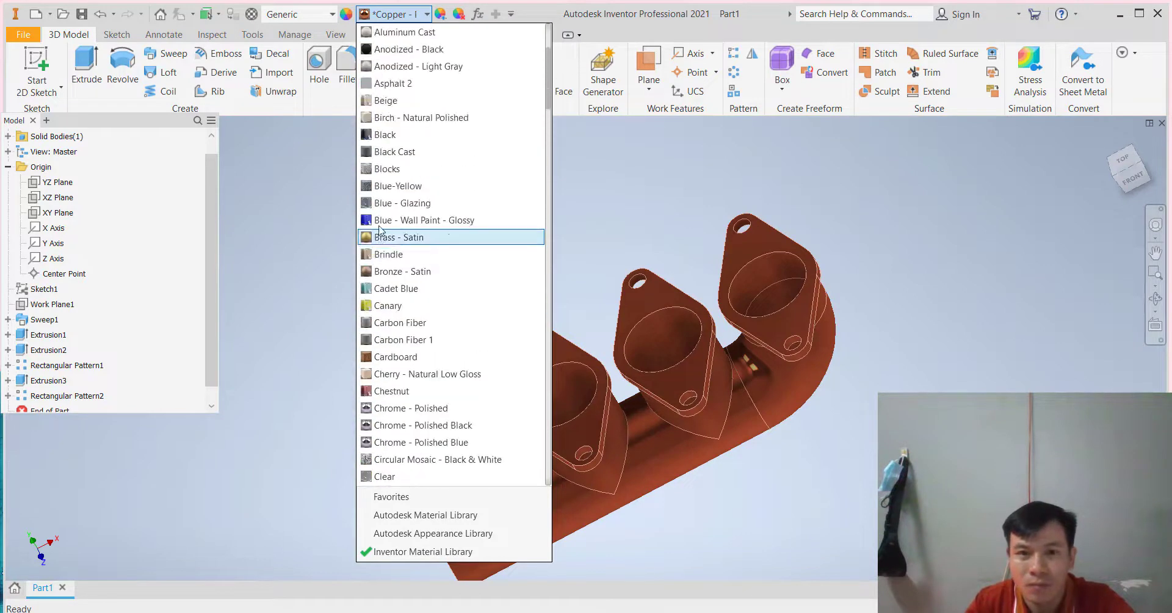
{"action": "left_click", "coordinate": [364, 237]}
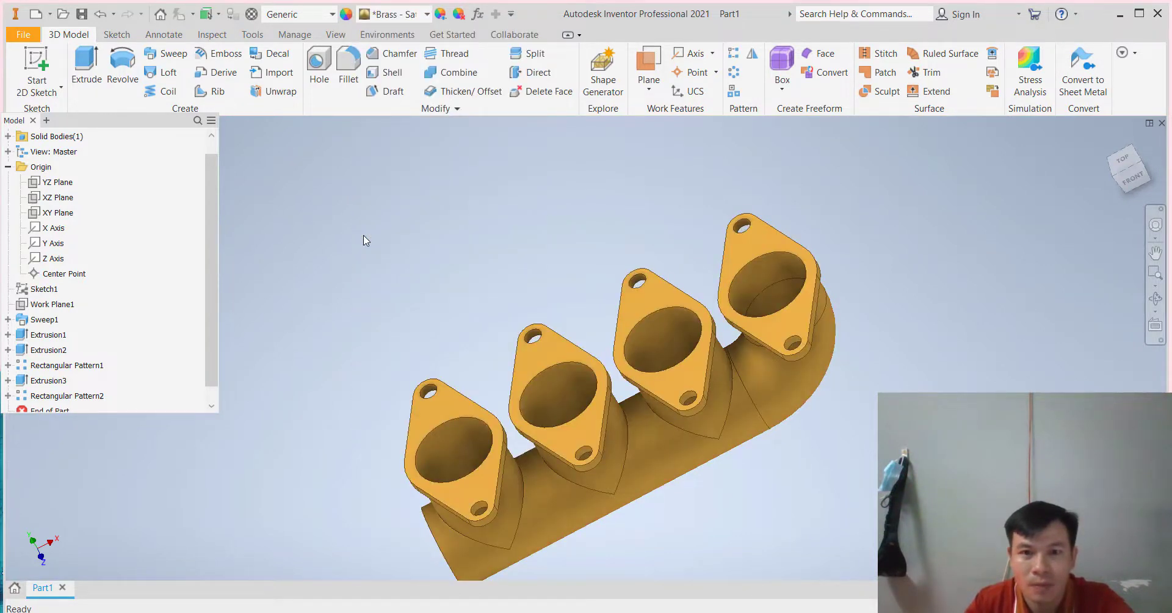
Select the bore faces of the fourth through first flanges and open the Appearance list.
{"action": "left_click", "coordinate": [766, 285]}
{"action": "left_click", "coordinate": [679, 325], "text": "ctrl"}
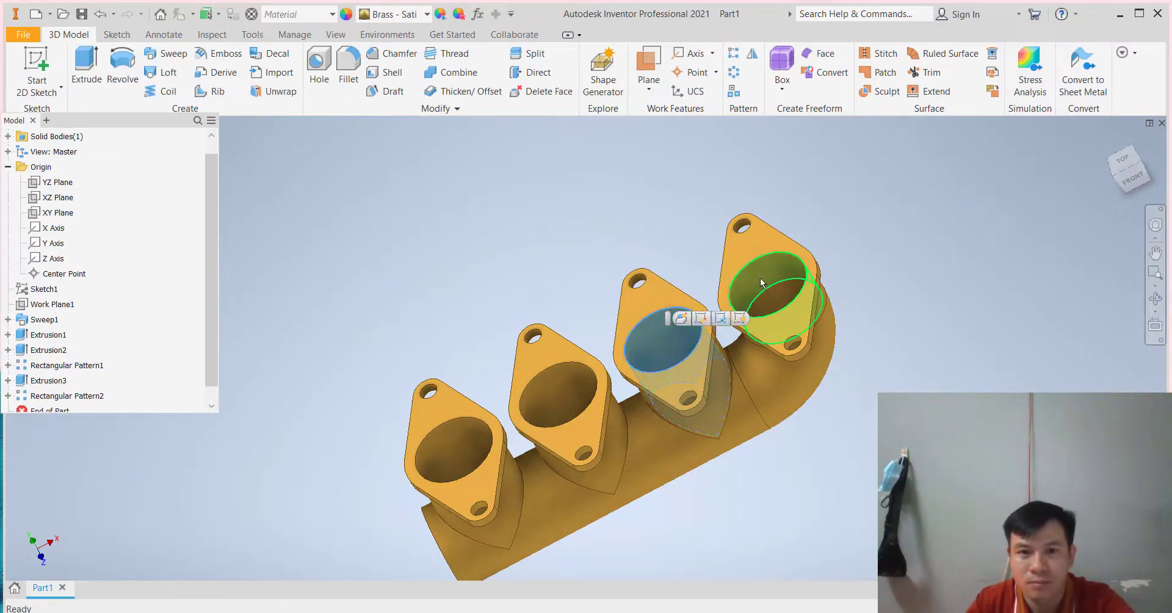
{"action": "left_click", "coordinate": [553, 383], "text": "ctrl"}
{"action": "left_click", "coordinate": [458, 435], "text": "ctrl"}
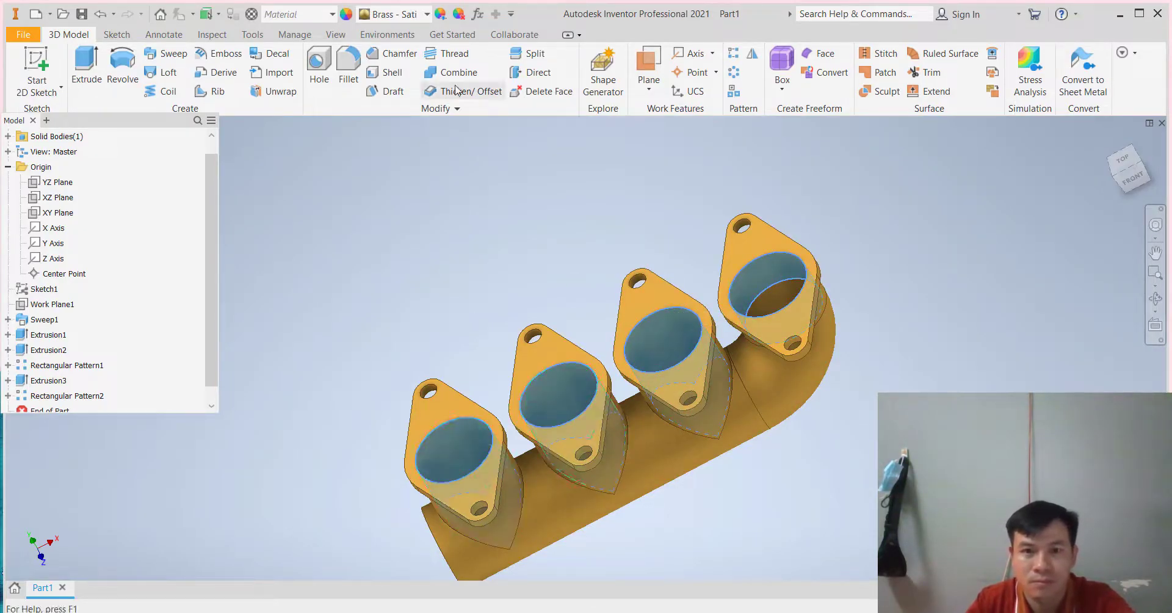
{"action": "left_click", "coordinate": [425, 15]}
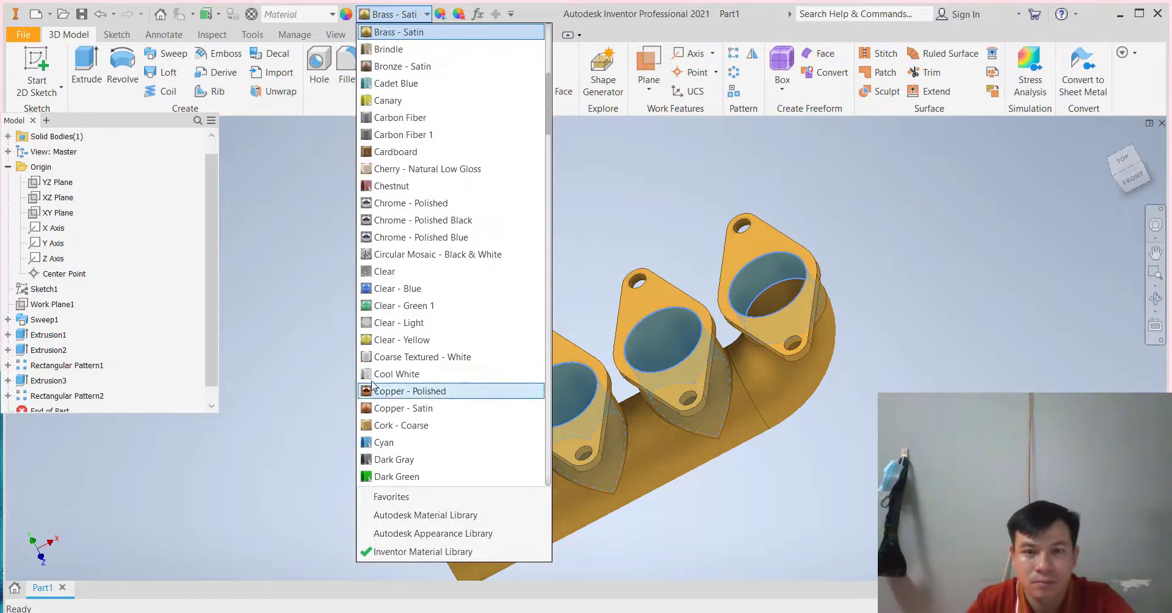
{"action": "scroll", "coordinate": [378, 391], "scroll_direction": "down", "scroll_amount": 3}
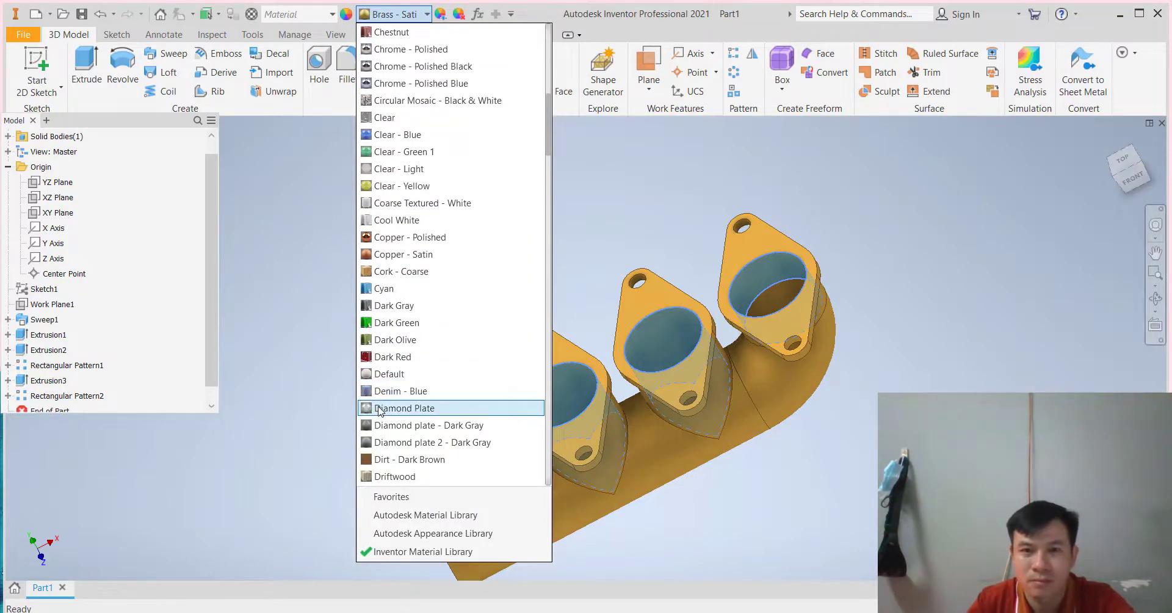